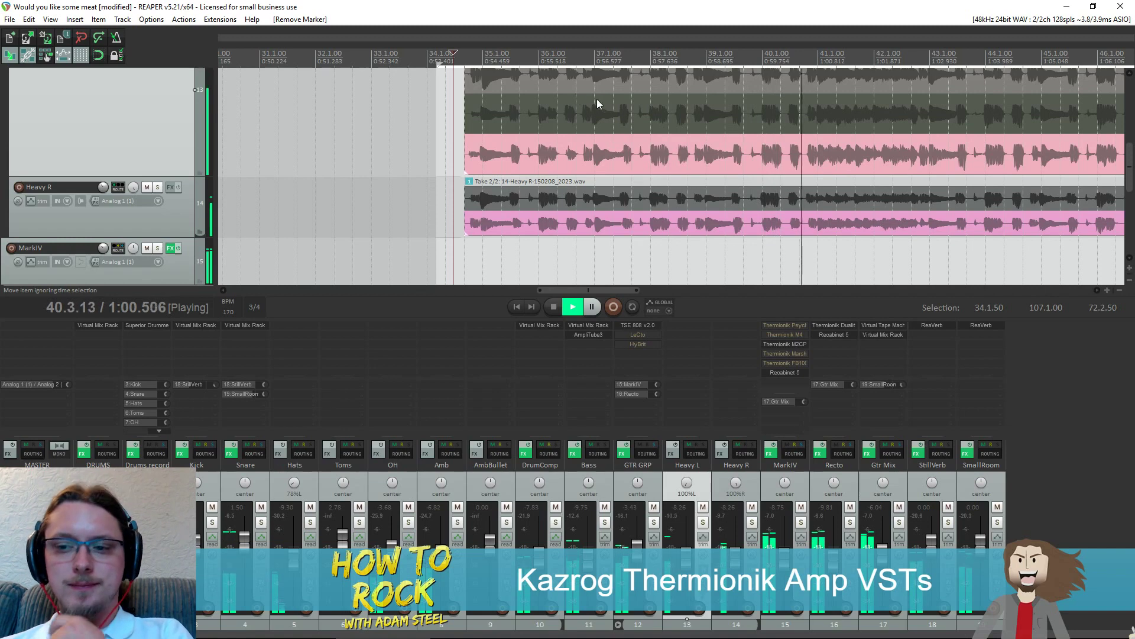
Listen to the full mix across the Heavy R guitar section and stop playback
scroll(687, 119, "down", 2)
scroll(818, 132, "down", 3)
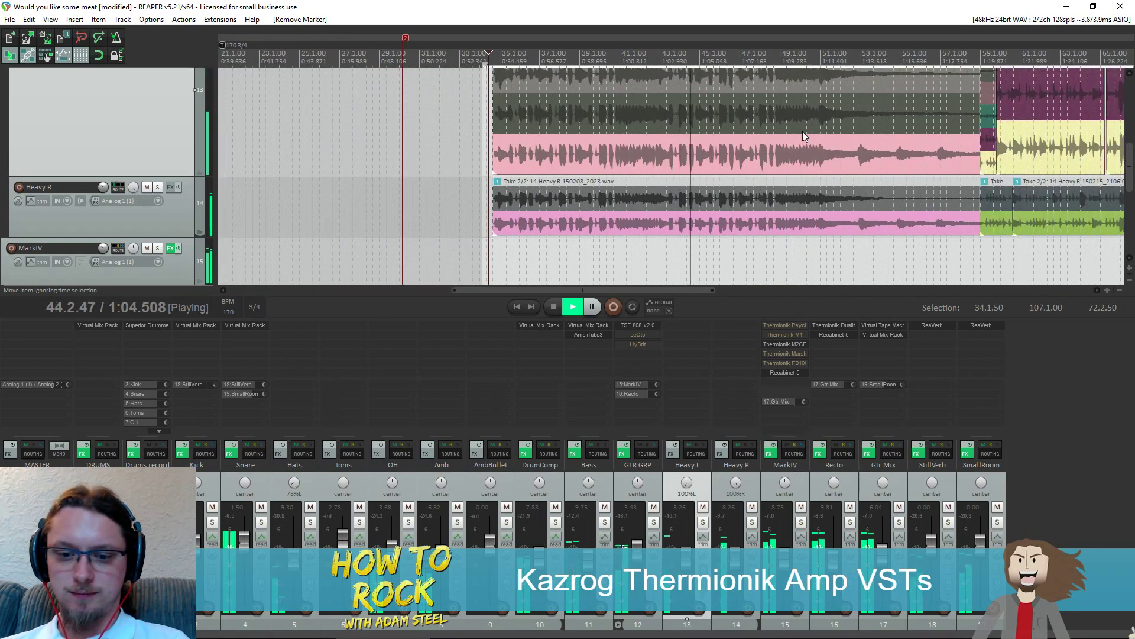
scroll(803, 130, "up", 2)
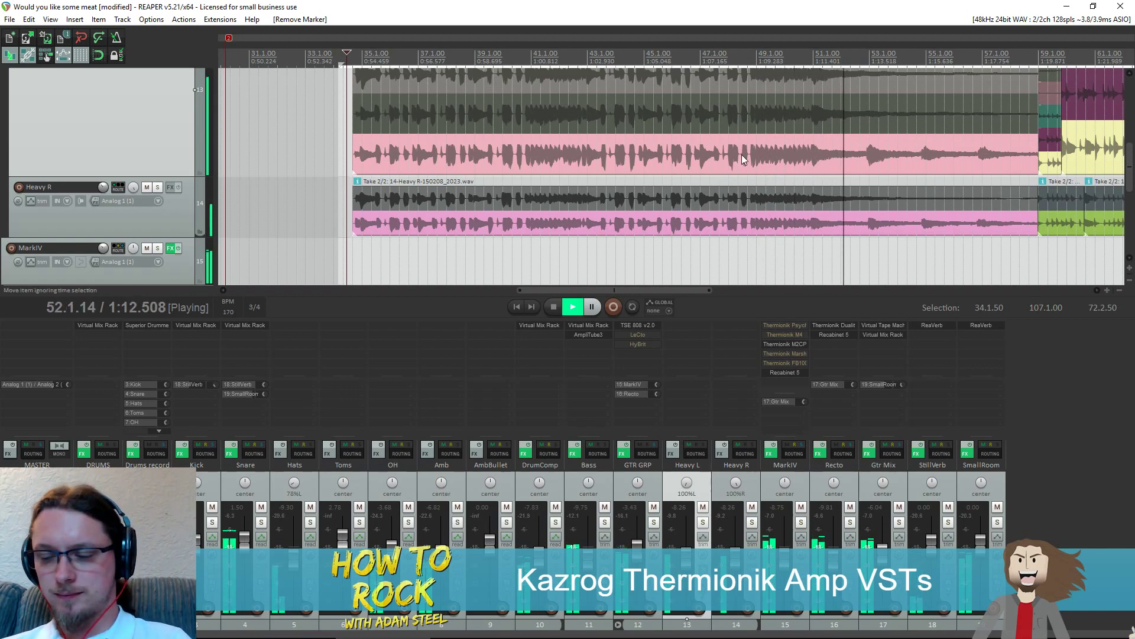
scroll(743, 154, "right", 5)
scroll(742, 154, "down", 2)
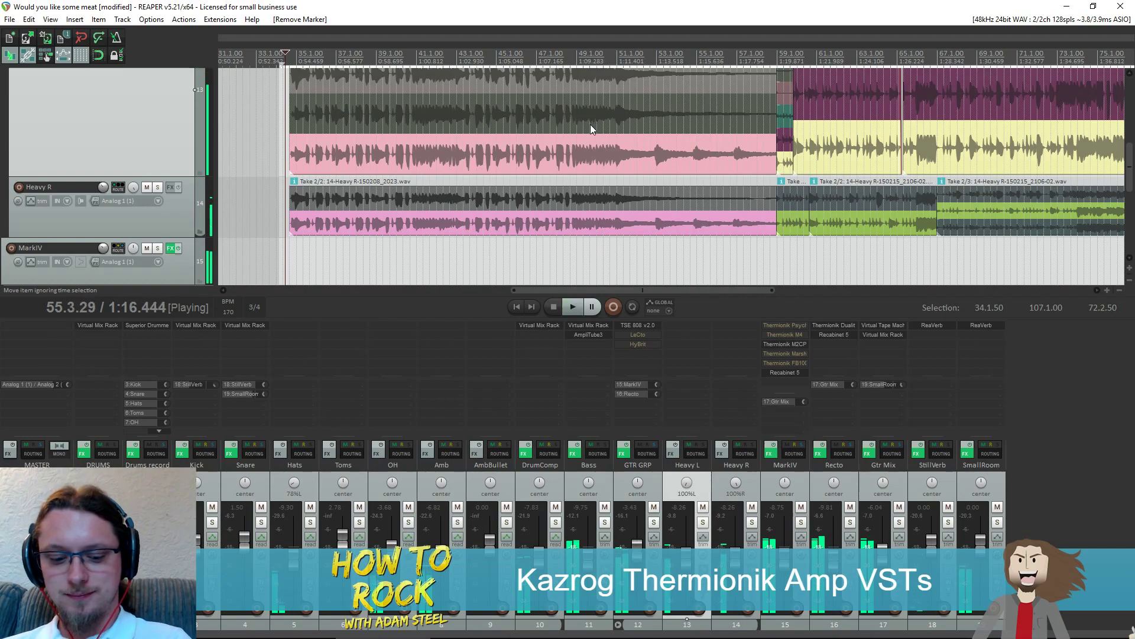
key("space")
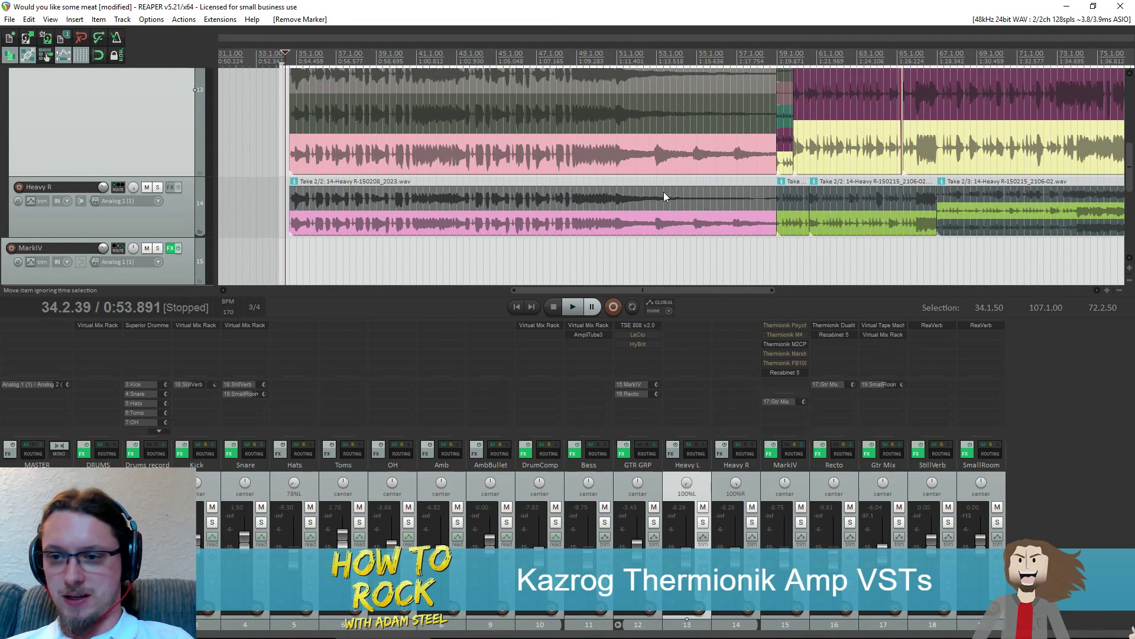
Hide the individual drum tracks in the mixer, keeping only the DRUMS group channel
scroll(970, 149, "down", 3)
scroll(970, 149, "down", 2)
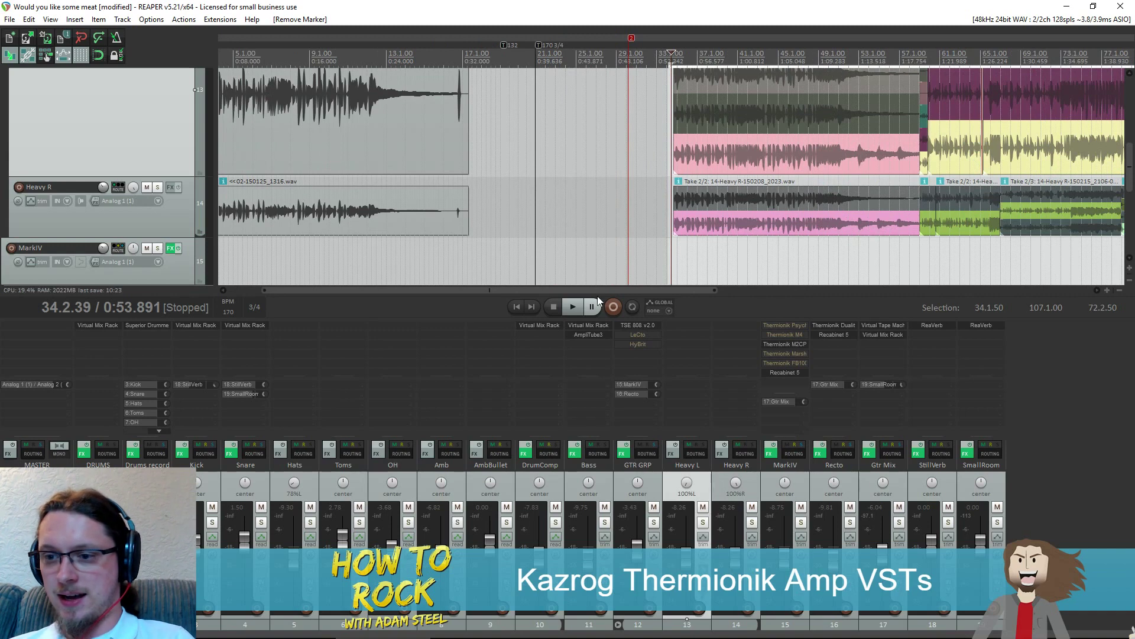
scroll(656, 293, "down", 2)
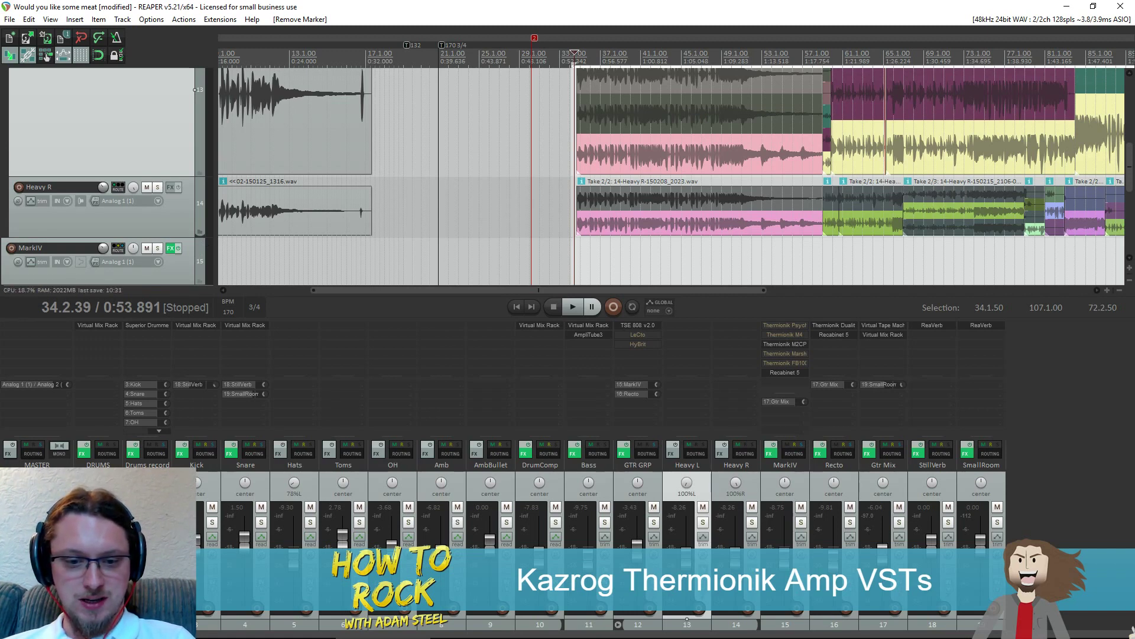
key("ctrl+m")
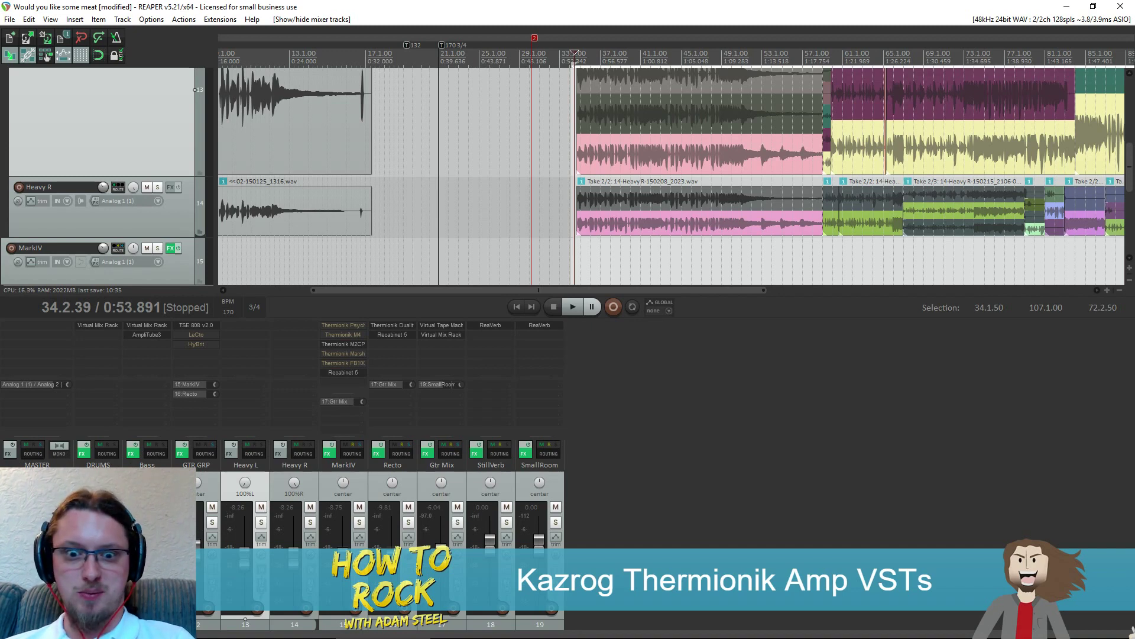
Solo the DRUMS and Bass tracks, play the section to hear them without guitars, and stop playback
scroll(863, 232, "down", 2)
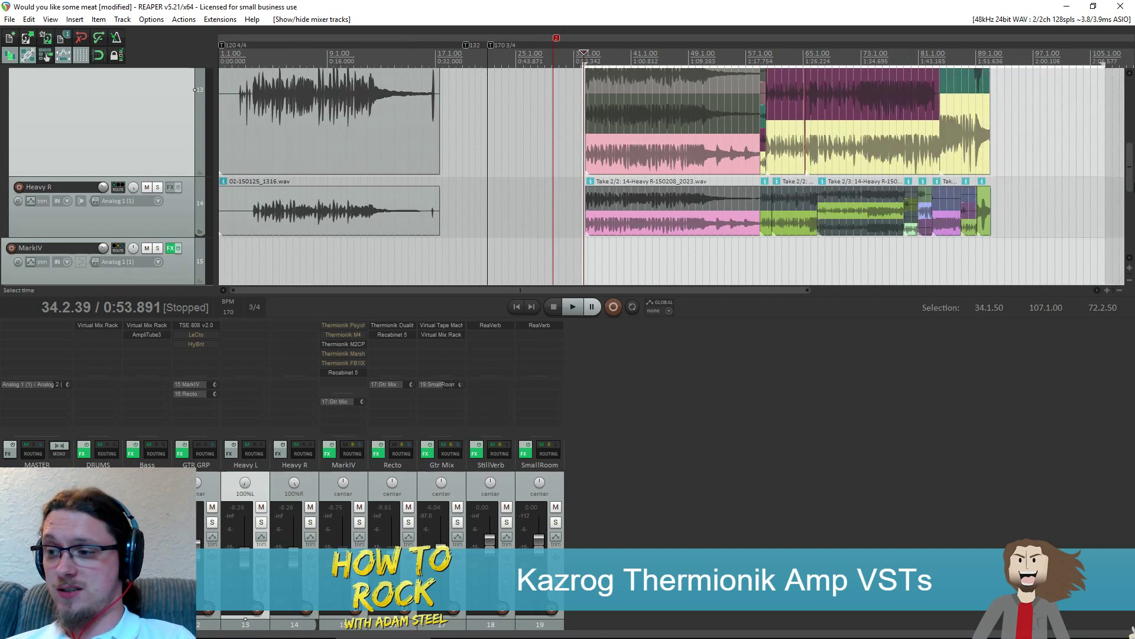
scroll(1130, 167, "down", 3)
scroll(1131, 167, "up", 5)
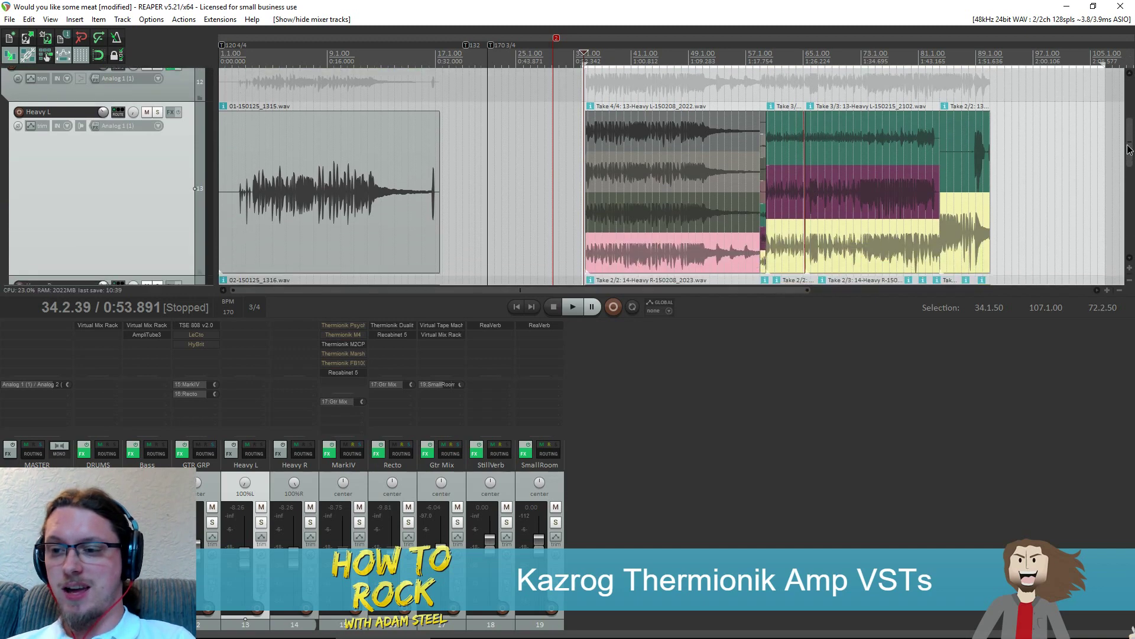
scroll(1118, 166, "down", 1)
scroll(398, 178, "up", 2)
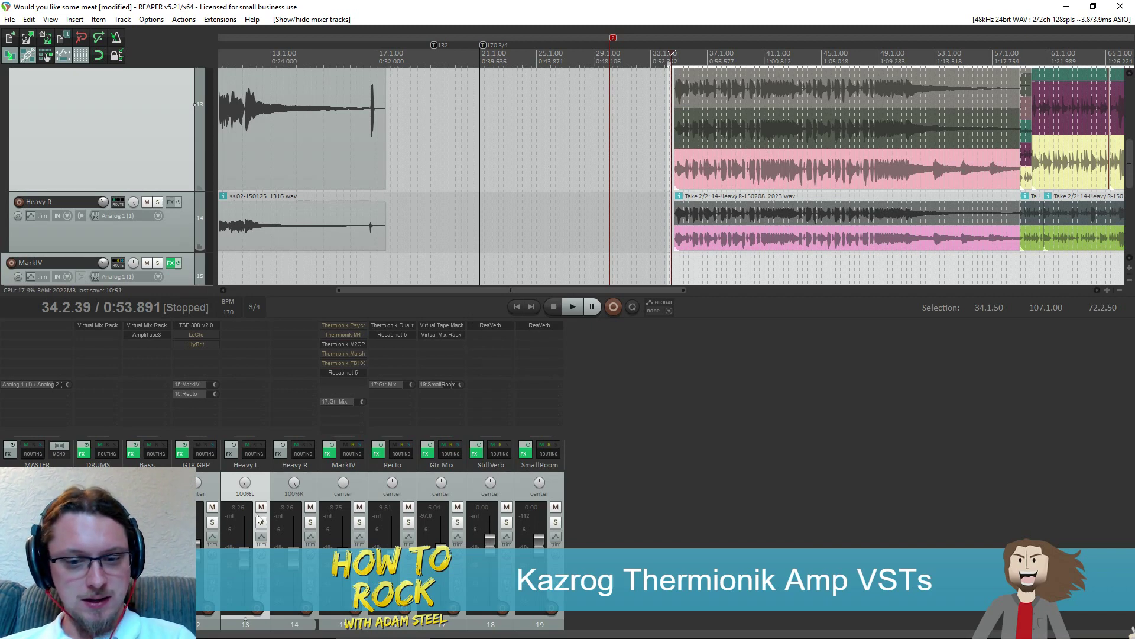
left_click(163, 522)
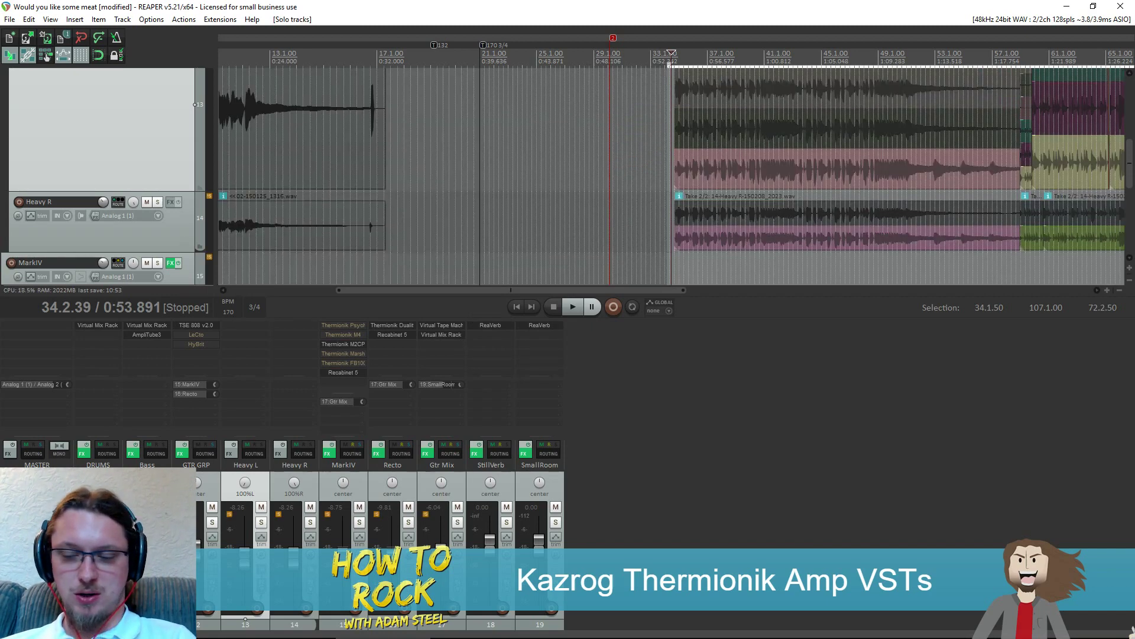
left_click_drag(1129, 159, 1131, 66)
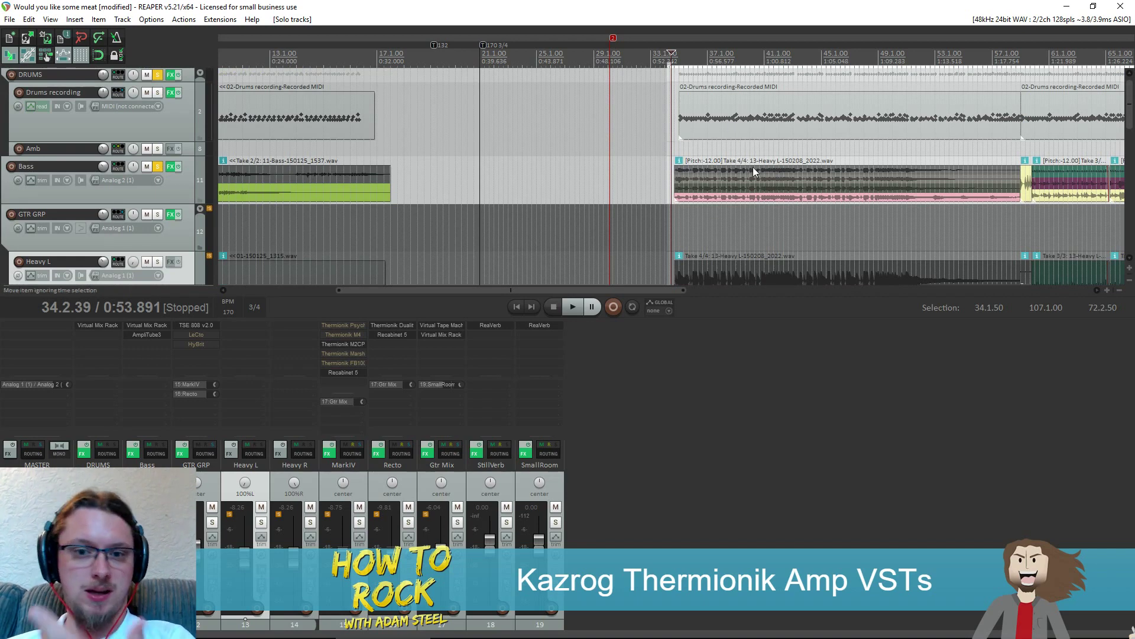
scroll(698, 180, "down", 2)
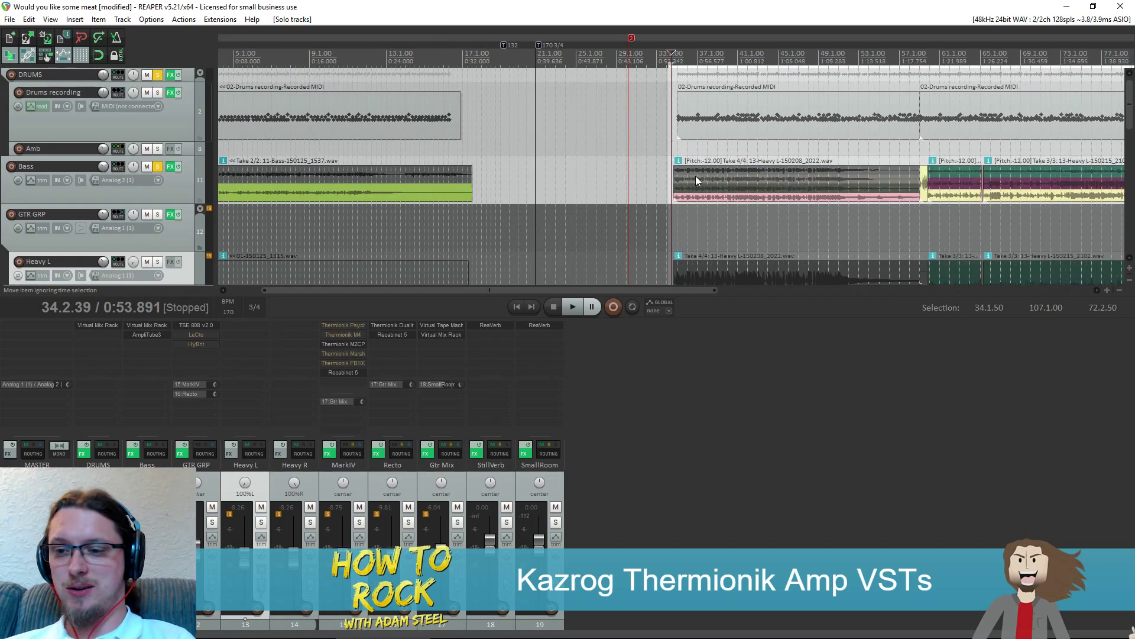
key("space")
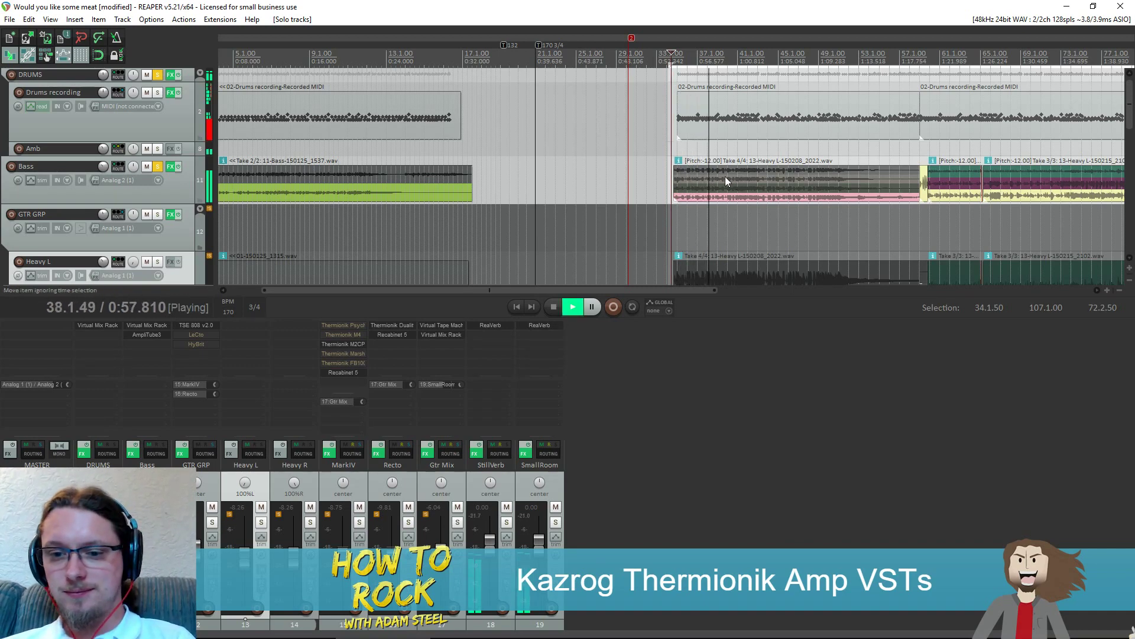
key("space")
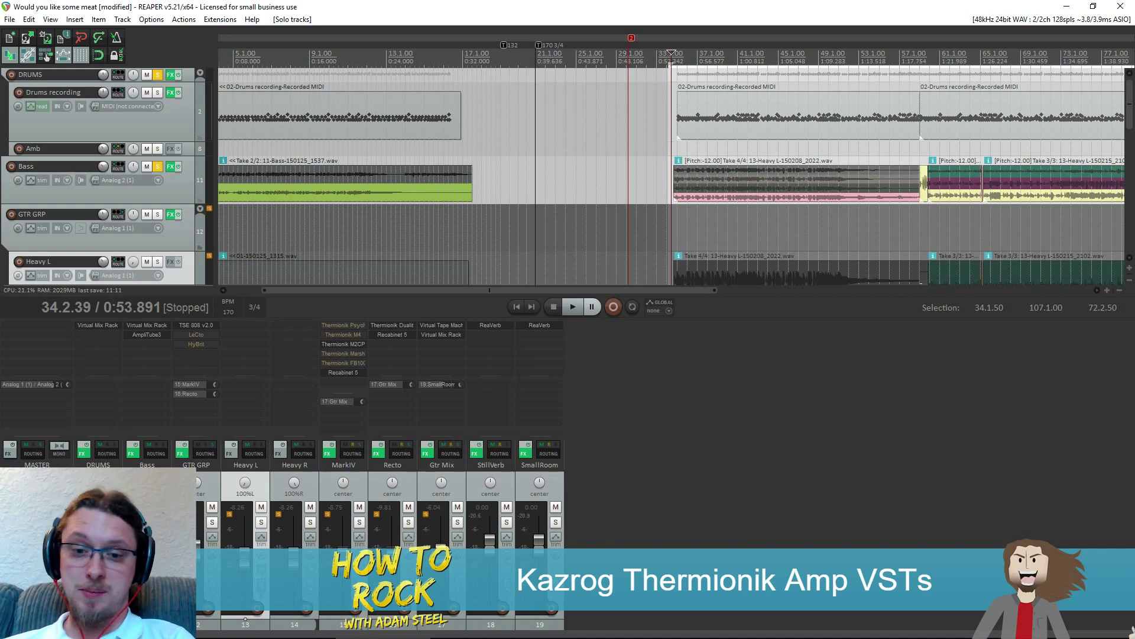
Clear all solos, solo the GTR GRP track, and play the guitars on their own before stopping playback
key("ctrl+alt+s")
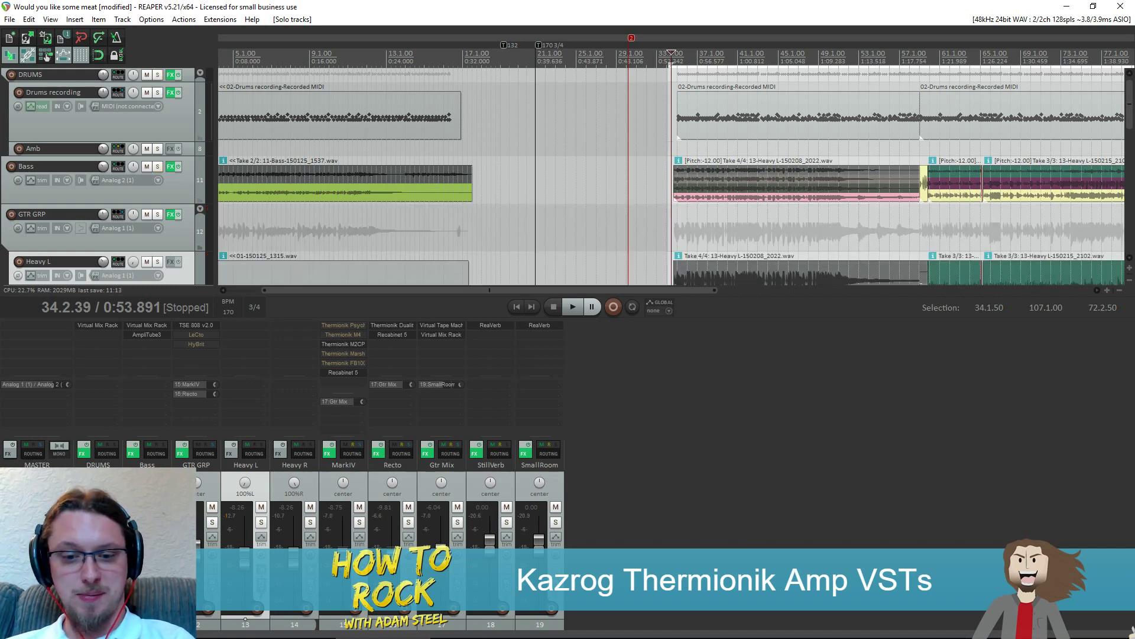
left_click(212, 523)
key("space")
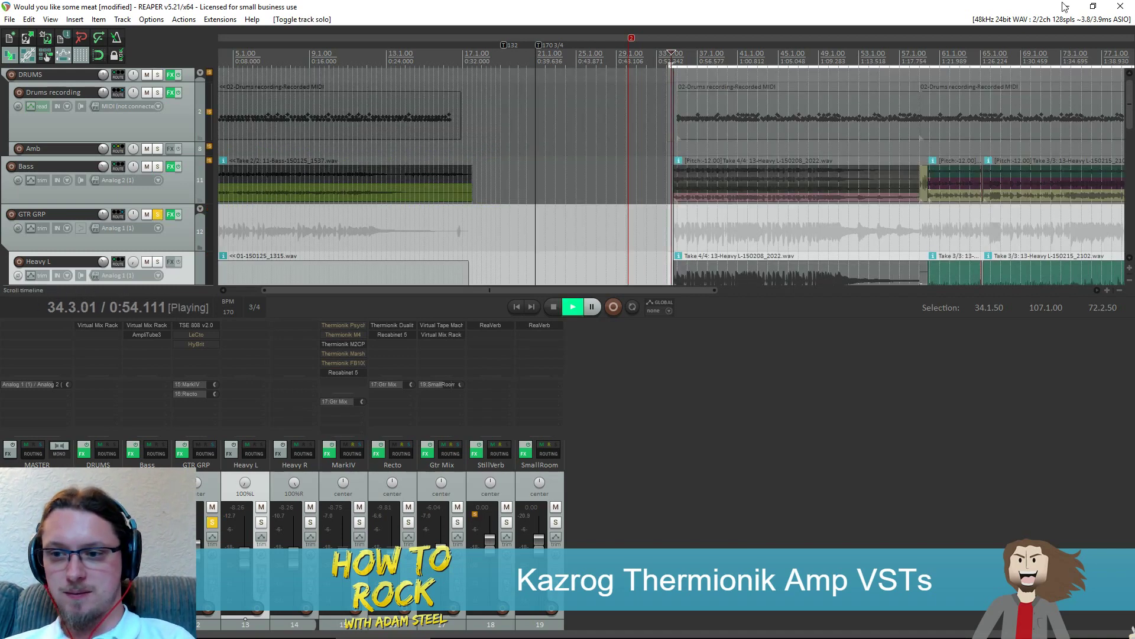
scroll(1130, 98, "down", 5)
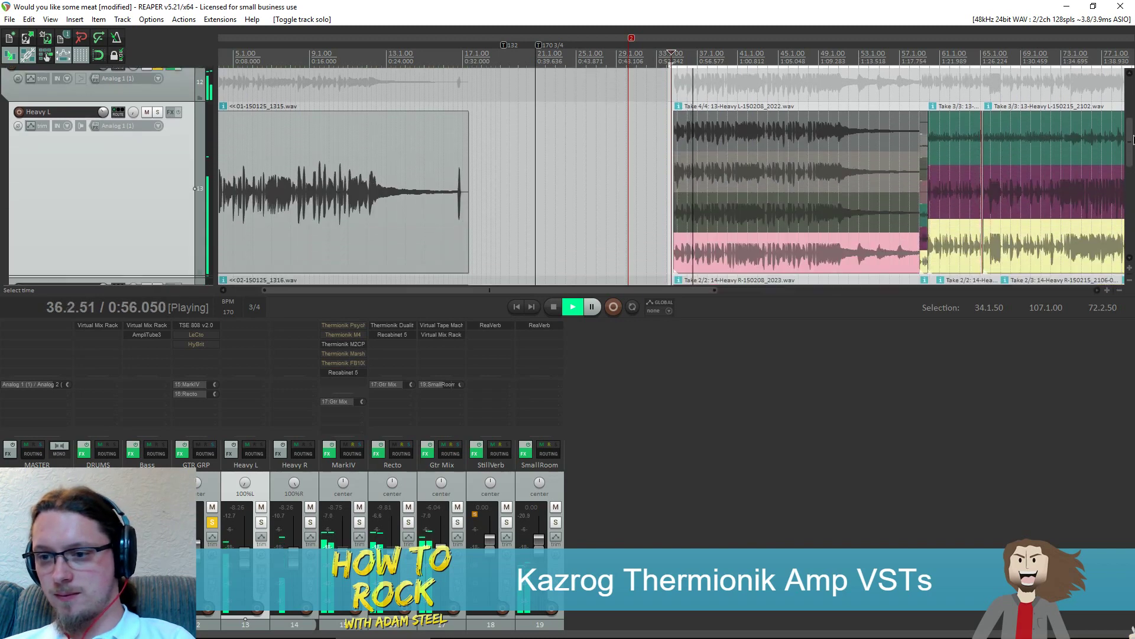
scroll(910, 170, "up", 3)
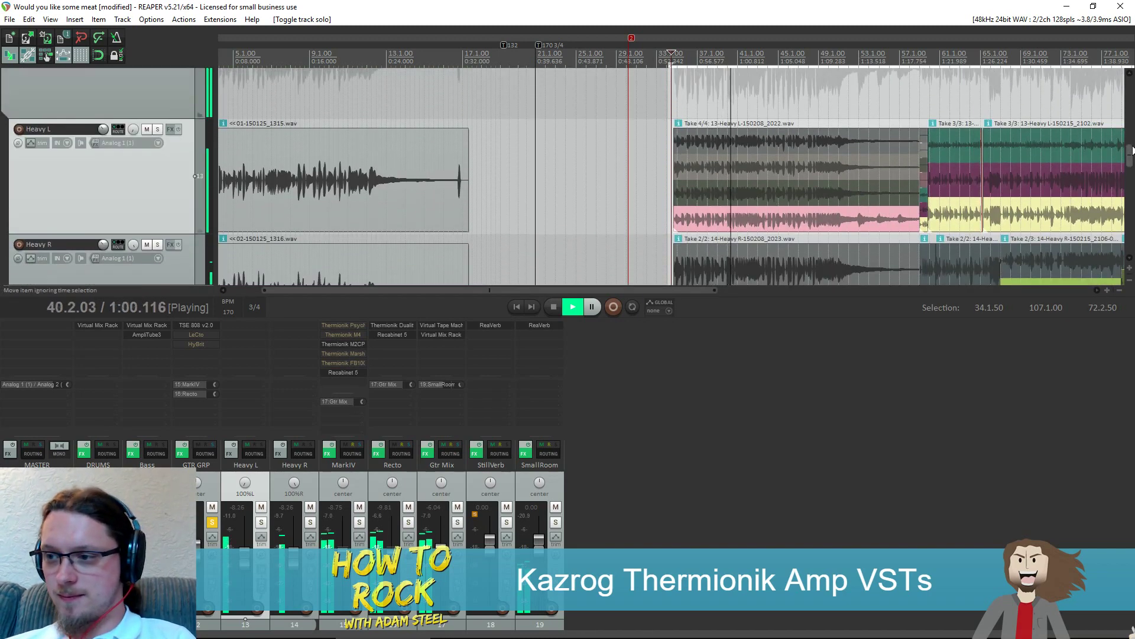
scroll(1125, 164, "down", 2)
scroll(1125, 165, "down", 2)
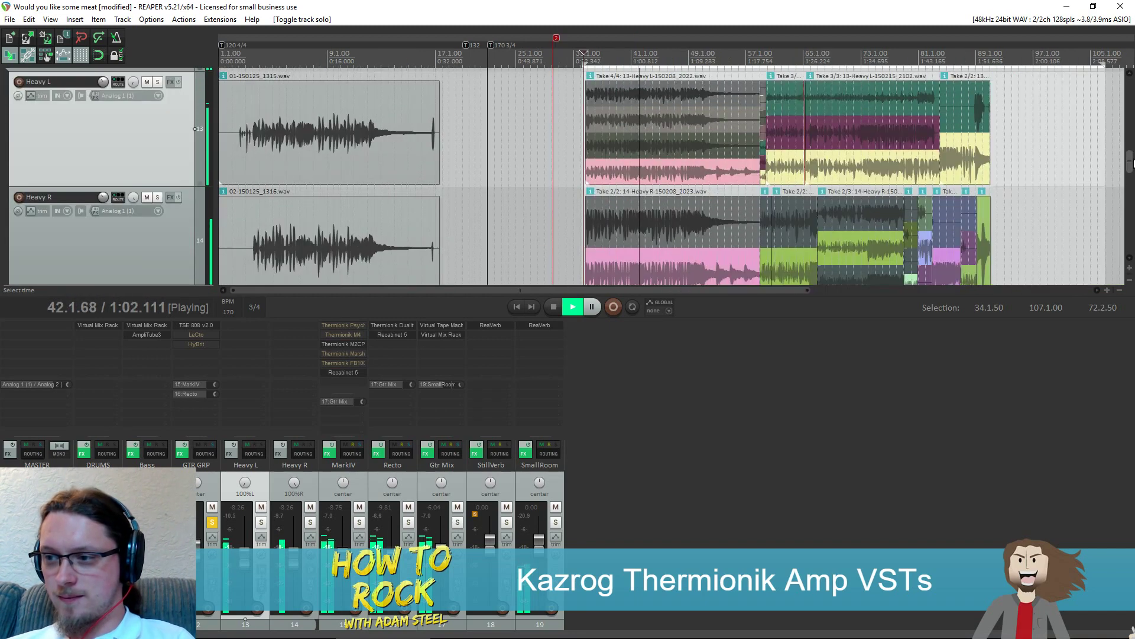
key("space")
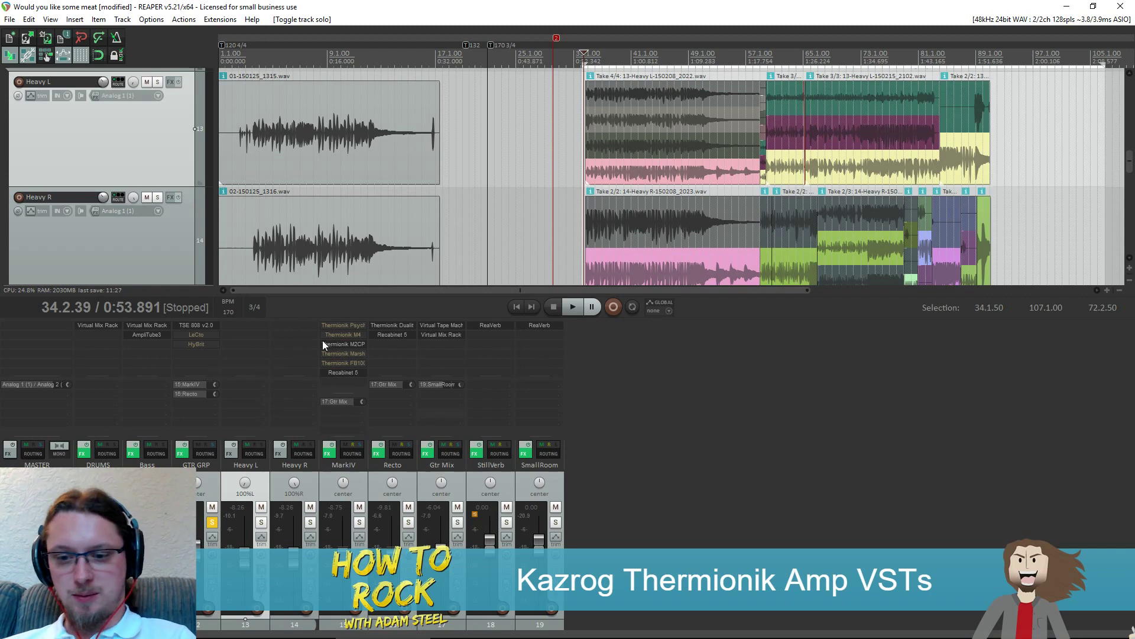
Bypass the tape machine and mix rack plug-ins on the Gtr Mix track and mute the SmallRoom track
left_click(440, 335, "shift")
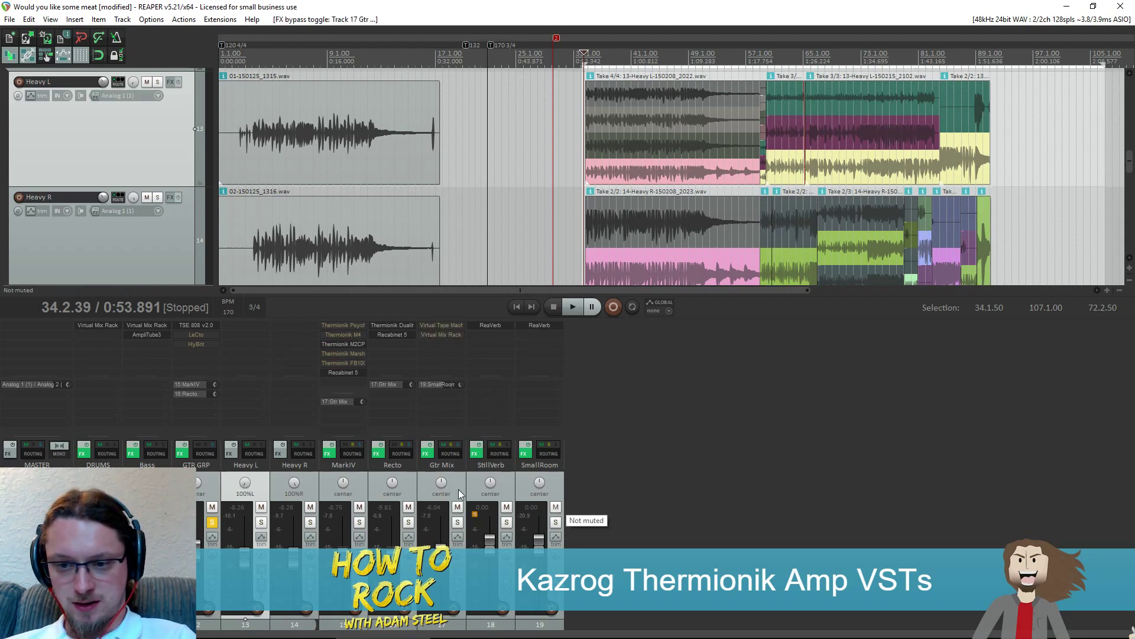
left_click(556, 507)
Mute the Recto track, play the section to hear only the MarkIV amp tone, and stop playback
scroll(1129, 155, "up", 1)
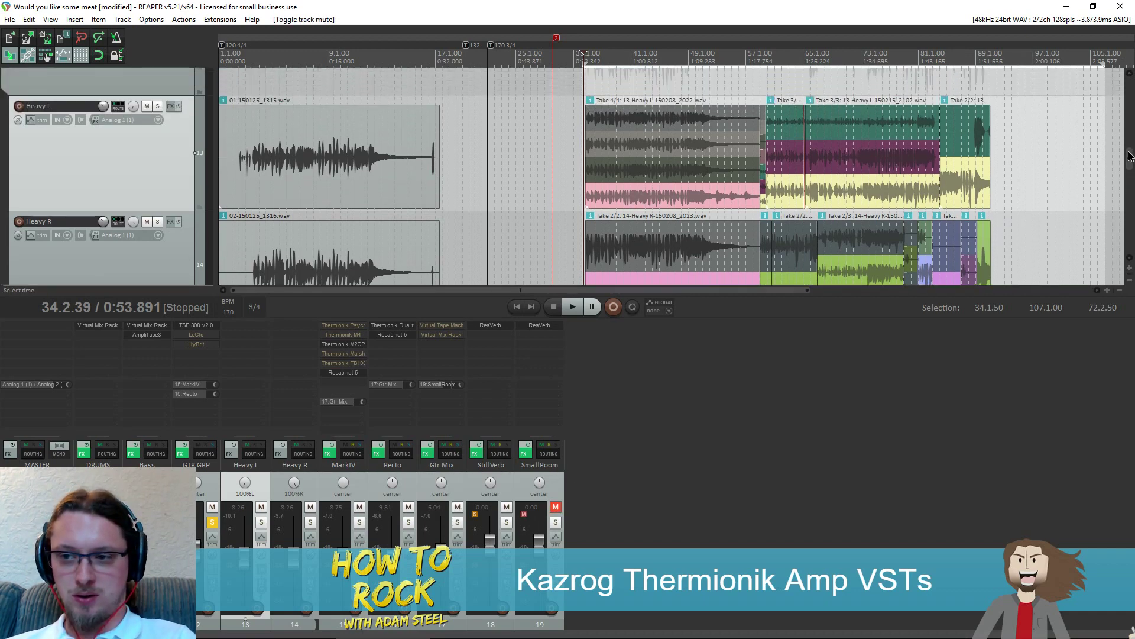
scroll(1129, 156, "down", 1)
scroll(616, 63, "up", 2)
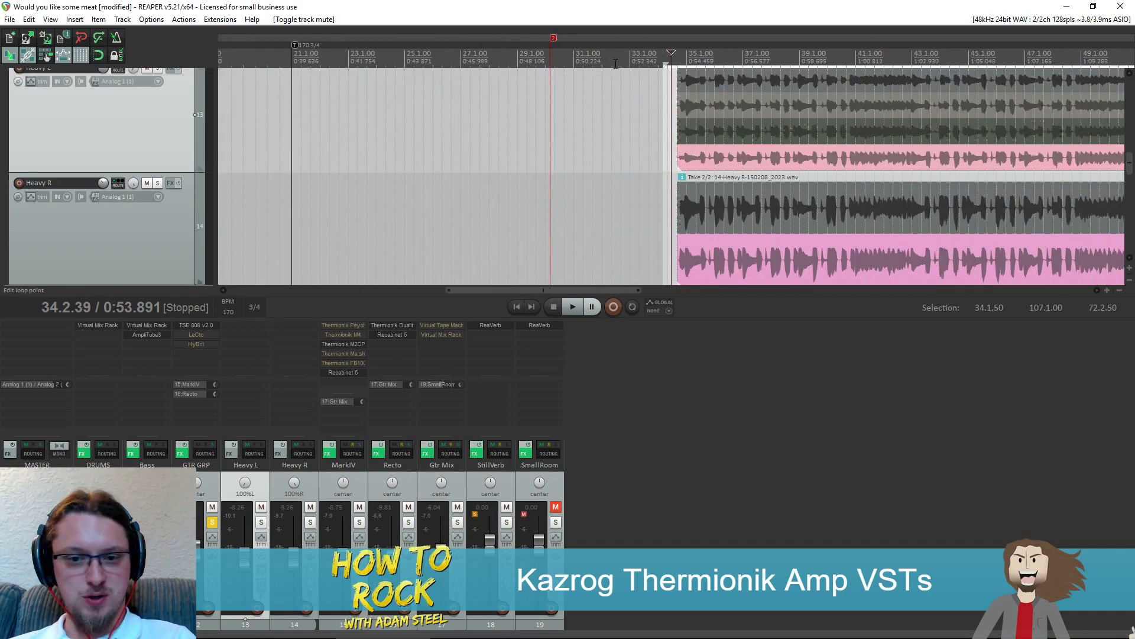
scroll(615, 63, "down", 1)
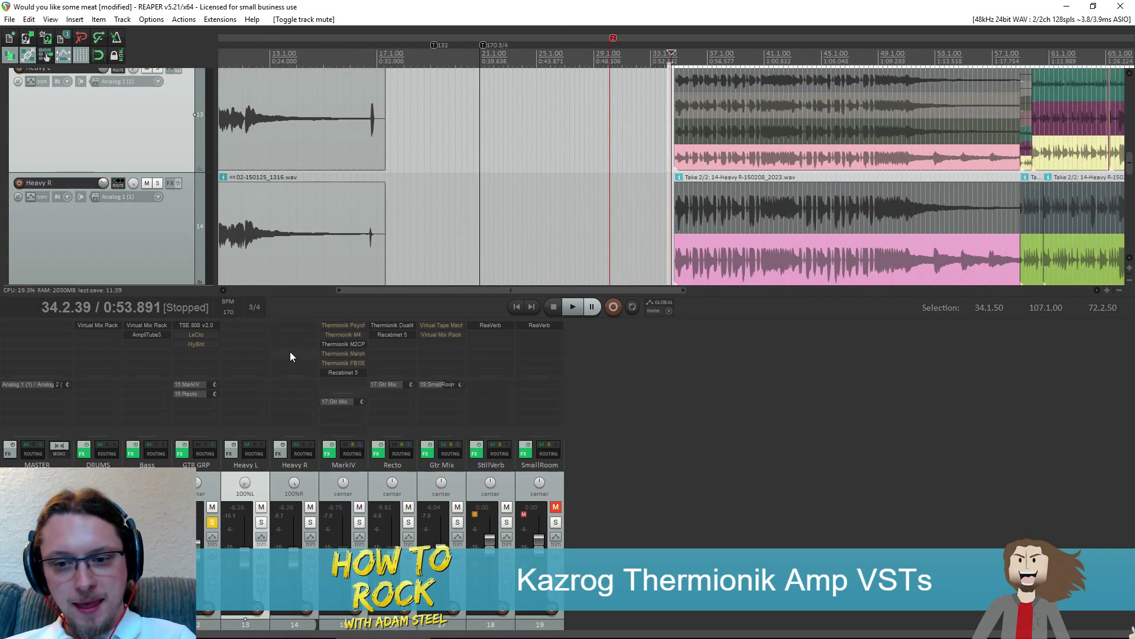
left_click(408, 509)
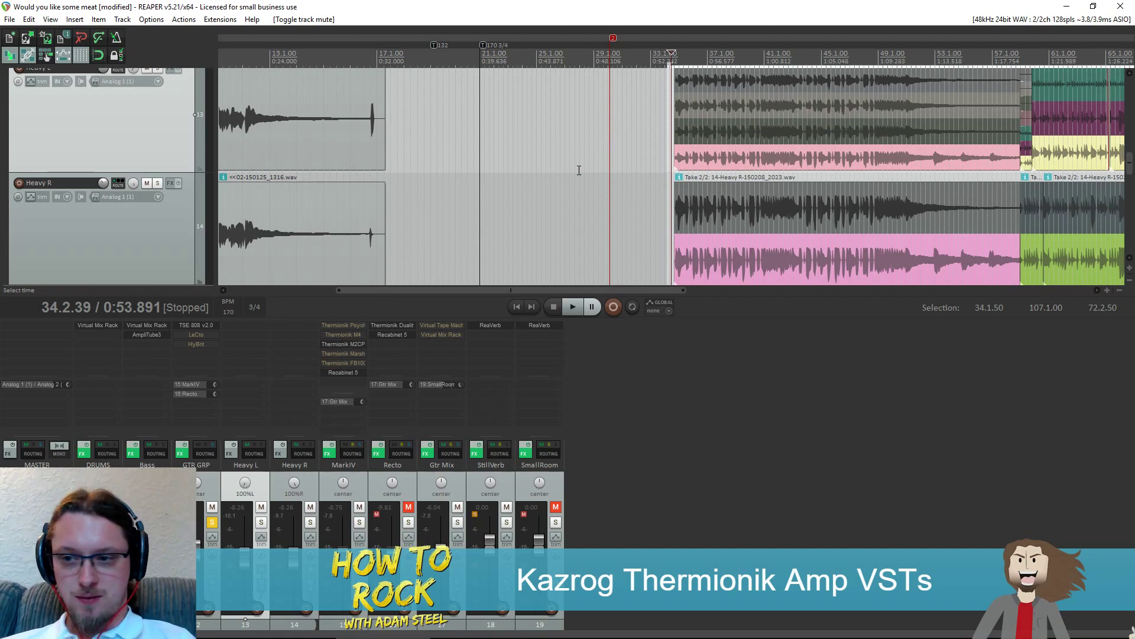
key("space")
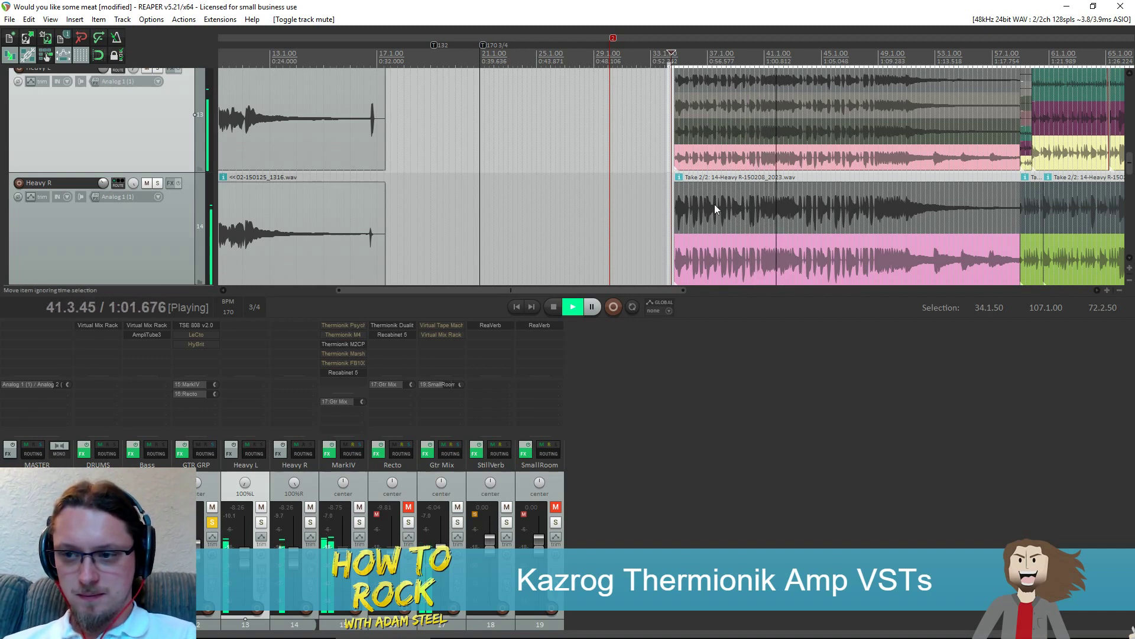
key("space")
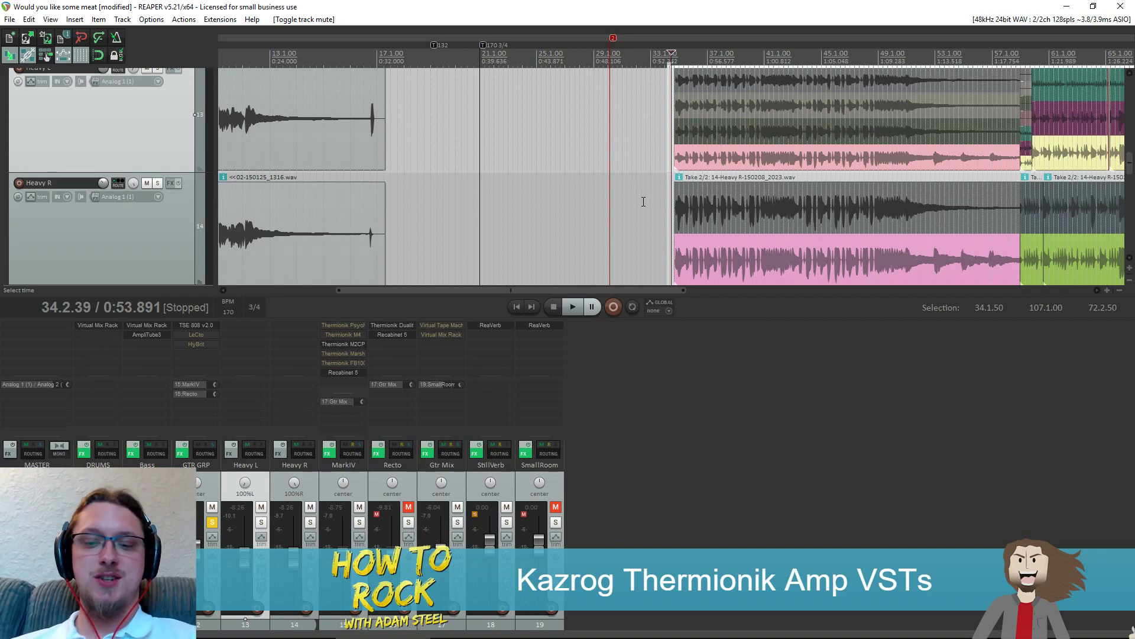
Open the Thermionik M2CP plug-in on the MarkIV track, continue its trial, review the amp's front controls, and close it
left_click(362, 344)
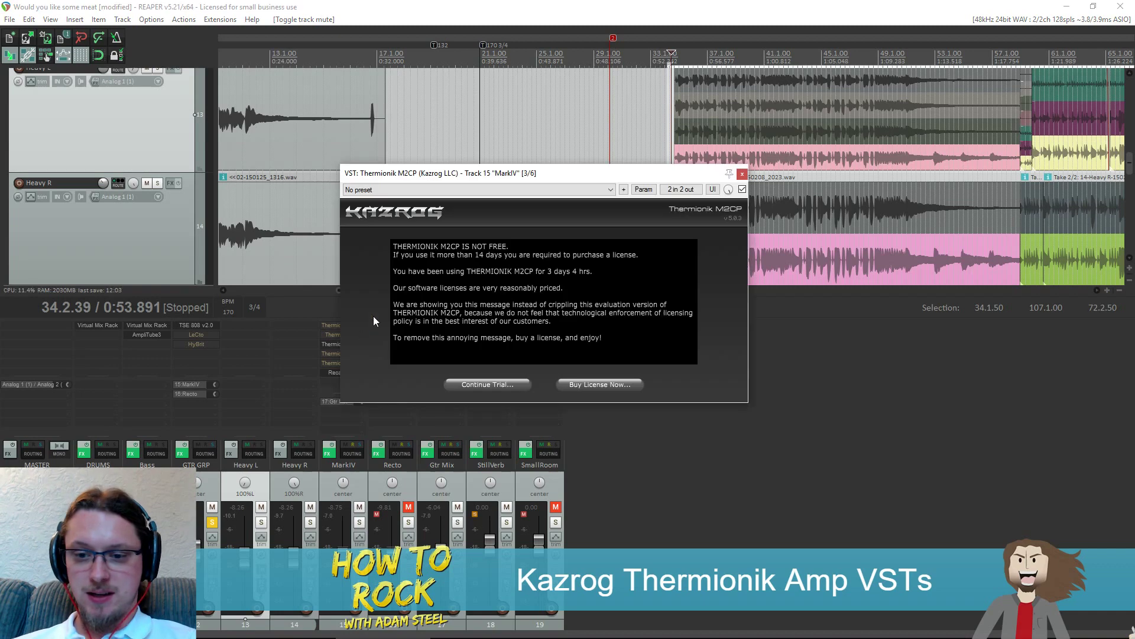
left_click(496, 384)
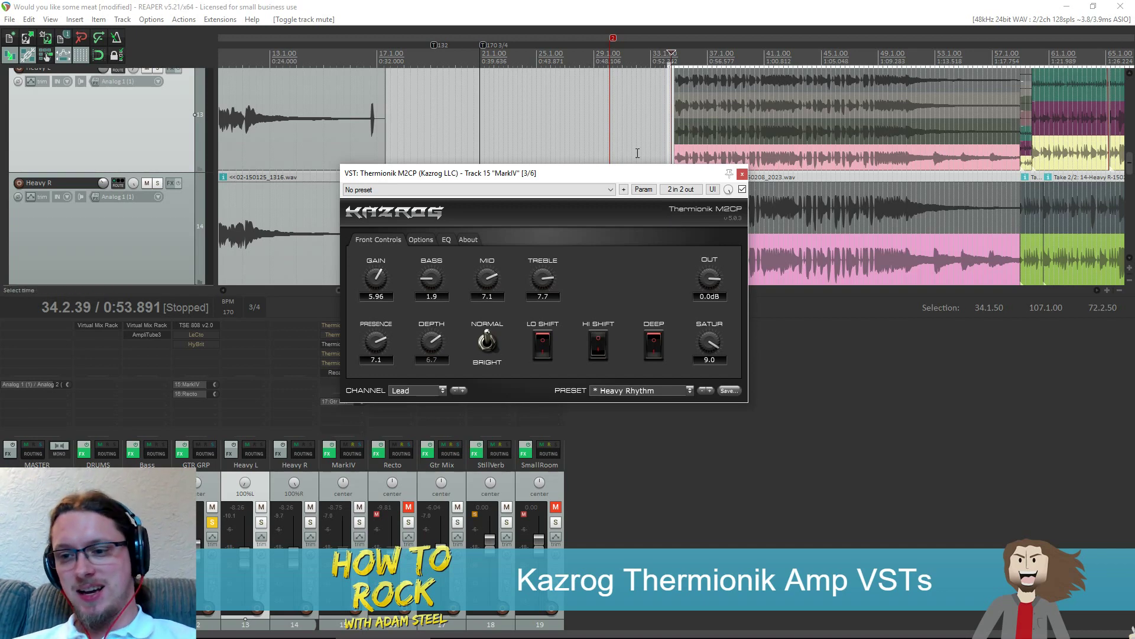
left_click_drag(635, 176, 549, 164)
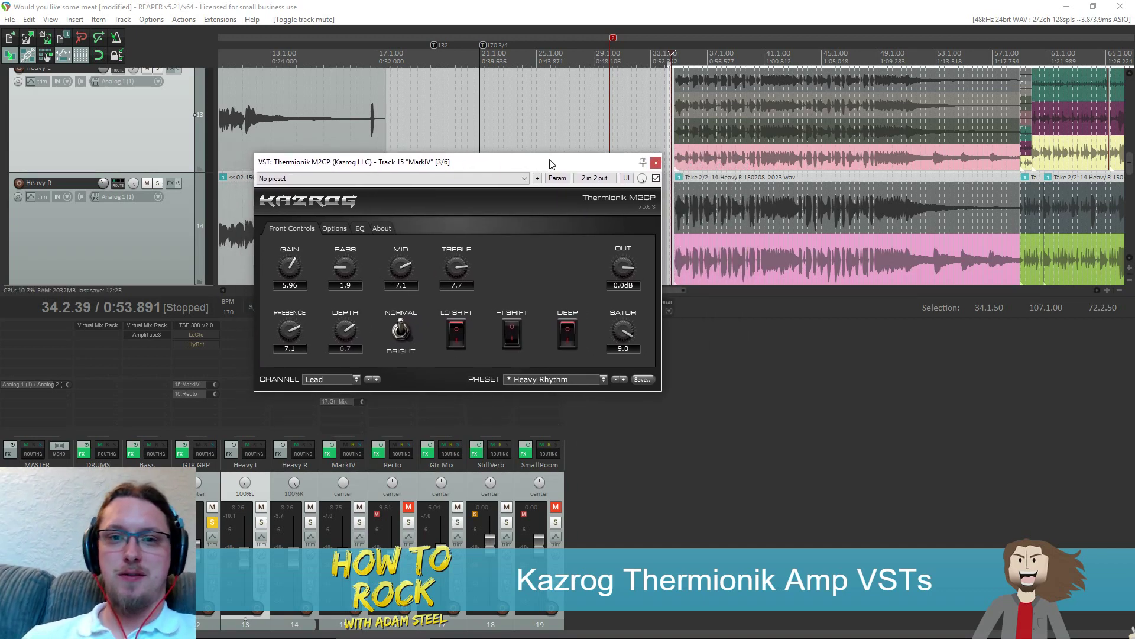
left_click(656, 164)
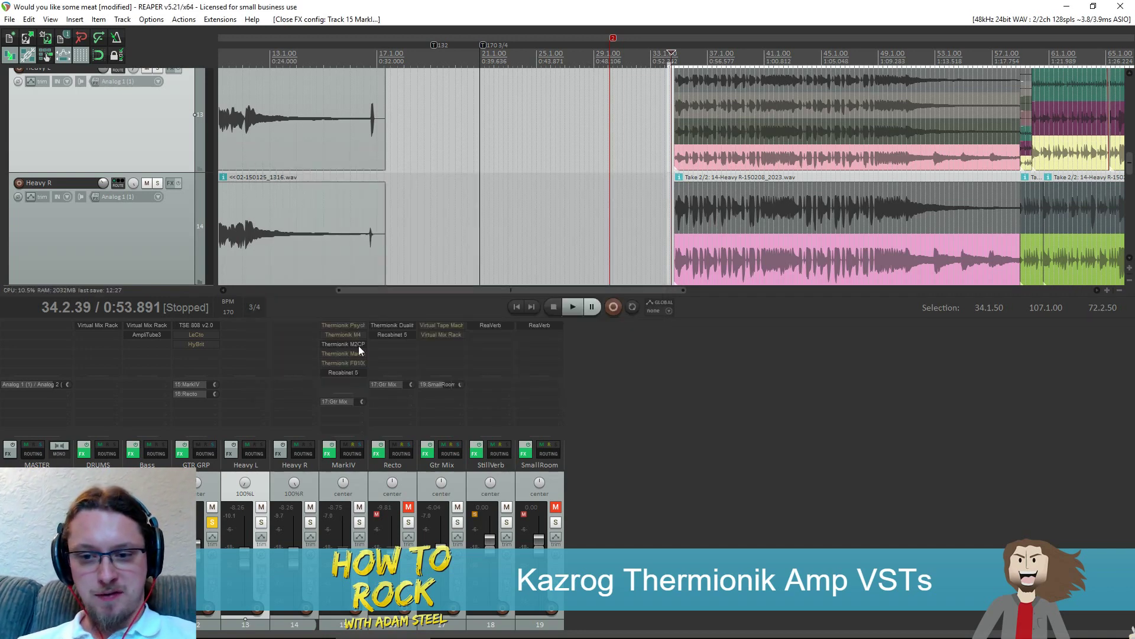
Open Recabinet 5 on the MarkIV track, continue its trial, and move its window clear of the mixer inserts
left_click(341, 373)
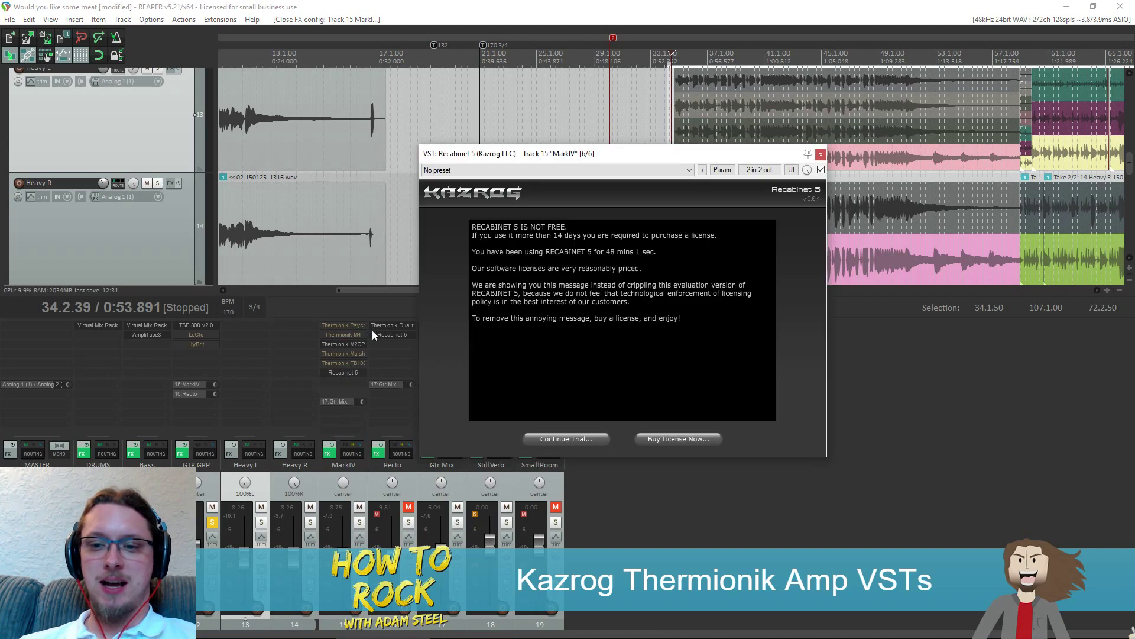
left_click(572, 439)
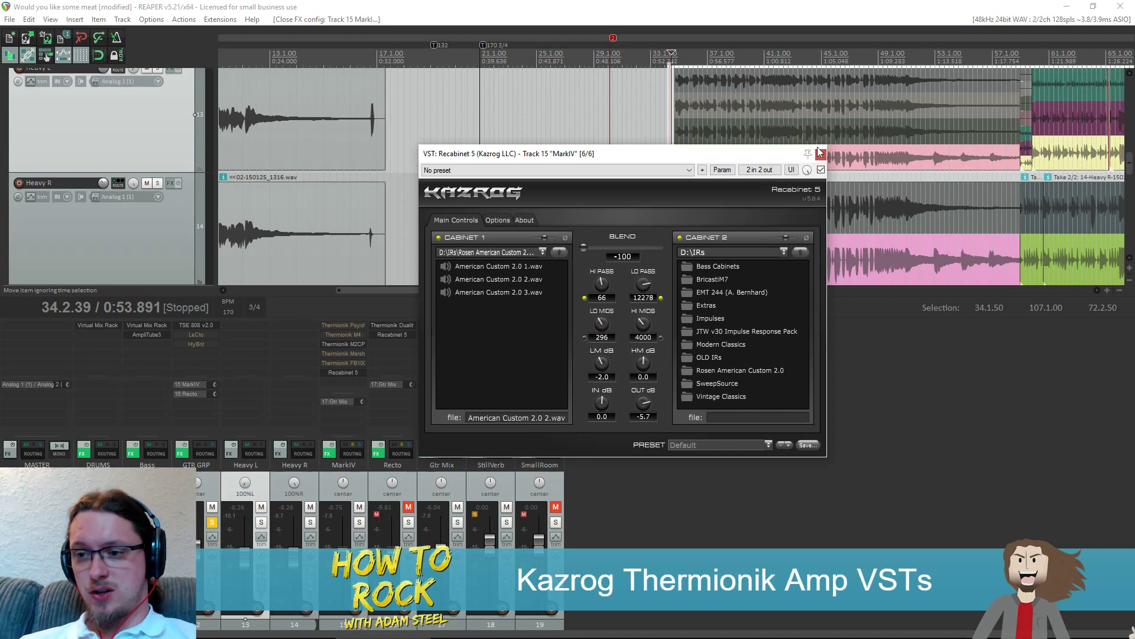
left_click_drag(705, 154, 921, 310)
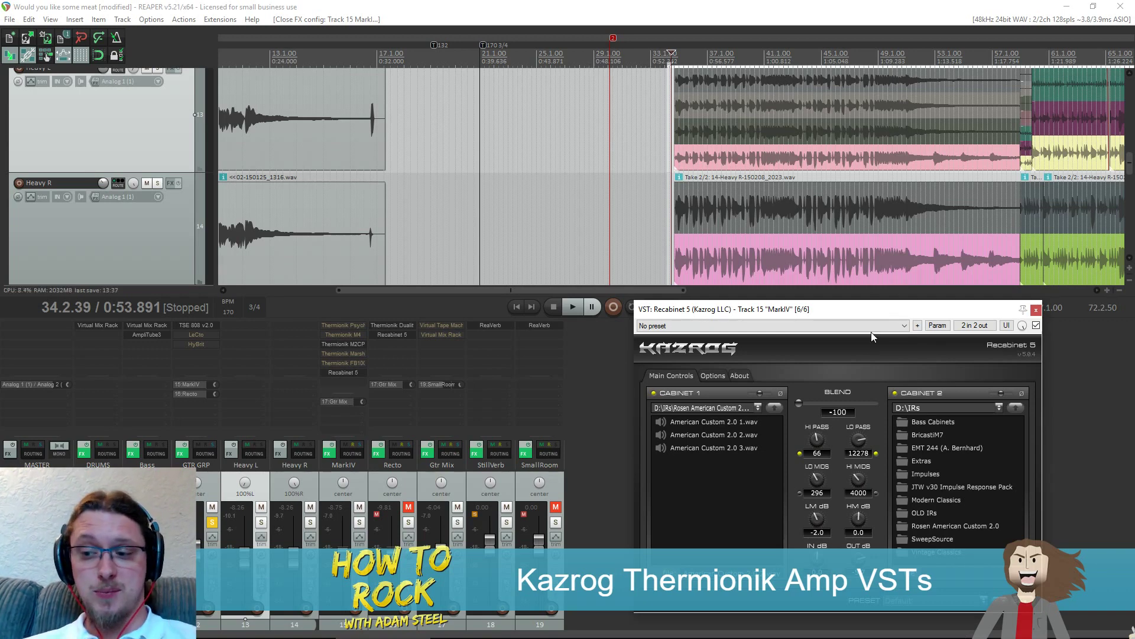
Review the Recabinet 5 options, return to its main controls, and close the plug-in
left_click(712, 374)
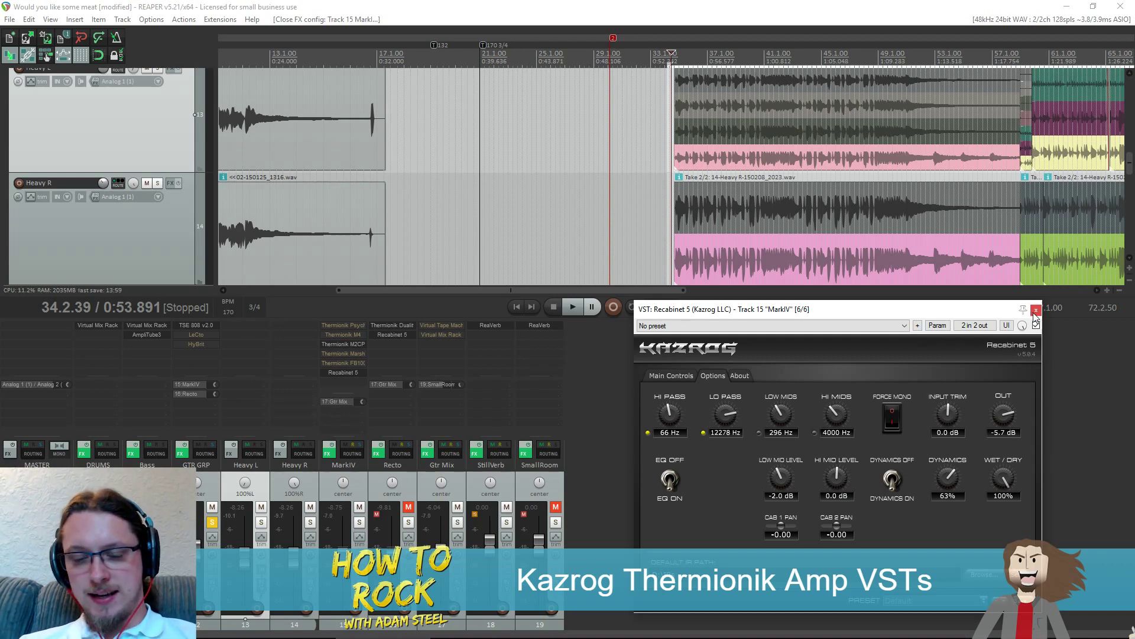
left_click(677, 374)
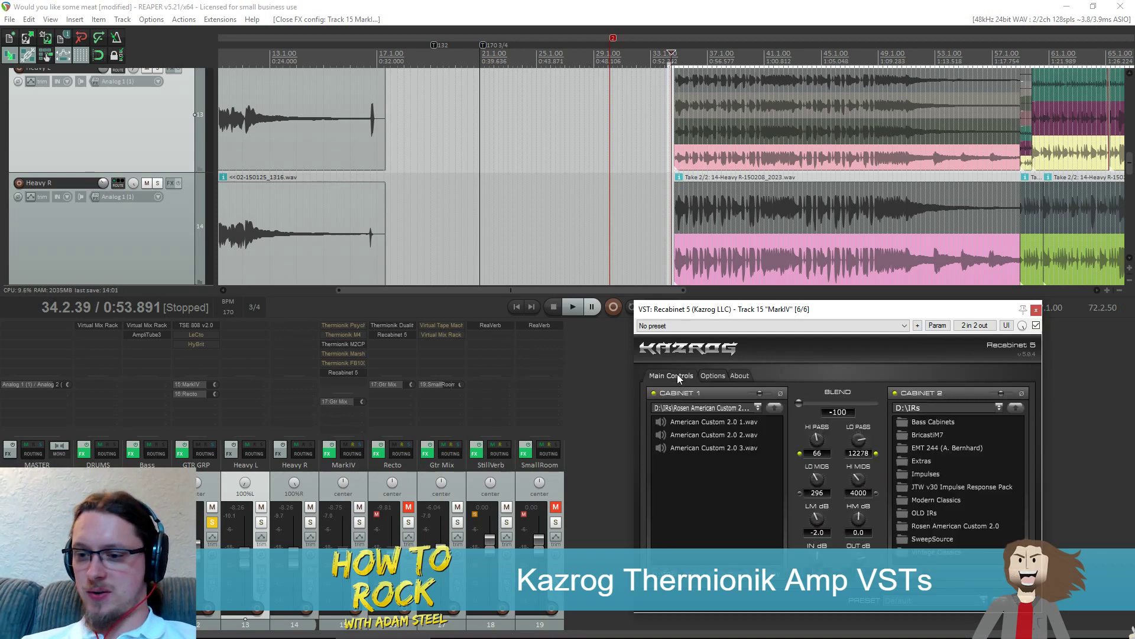
left_click(1036, 309)
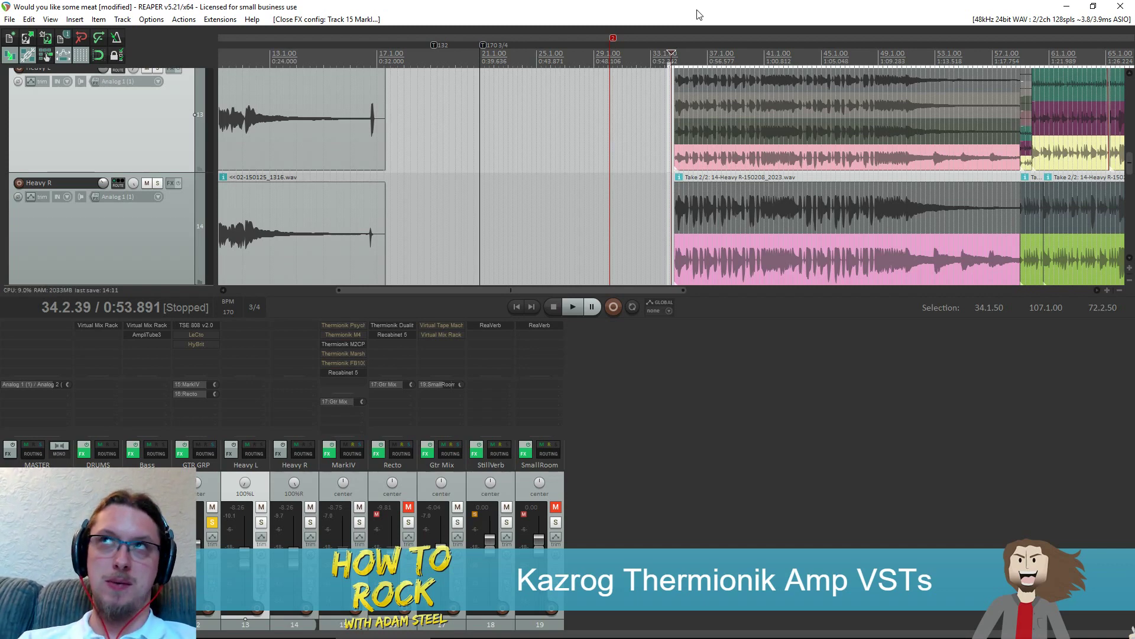
Play the guitar section briefly, stop, and reopen the Thermionik M2CP plug-in on the MarkIV track, continuing its trial
key("space")
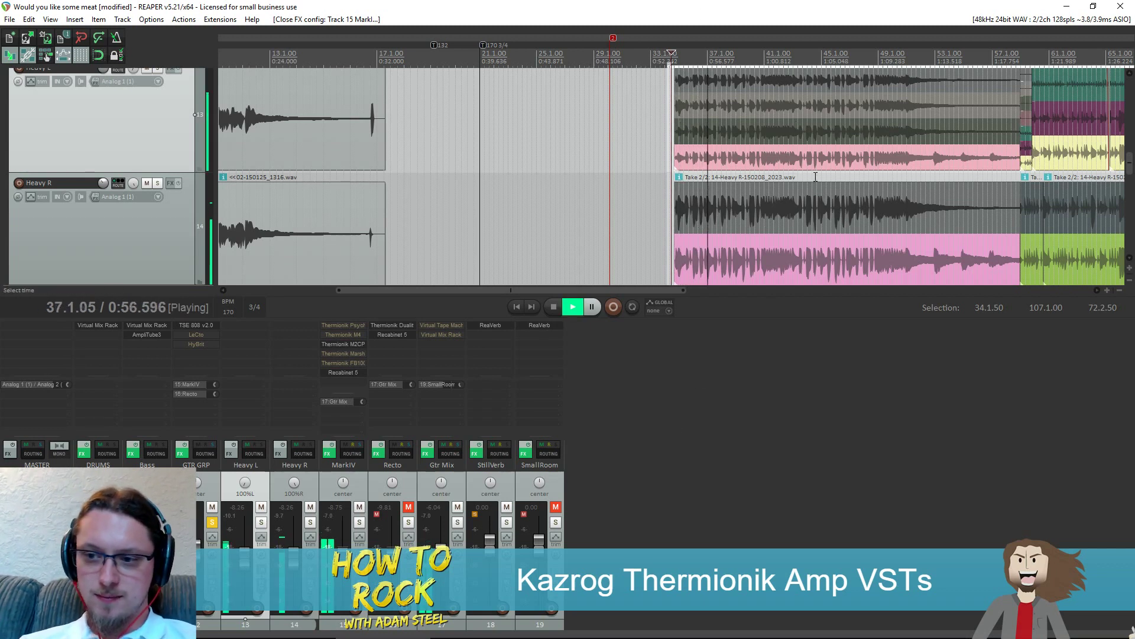
key("space")
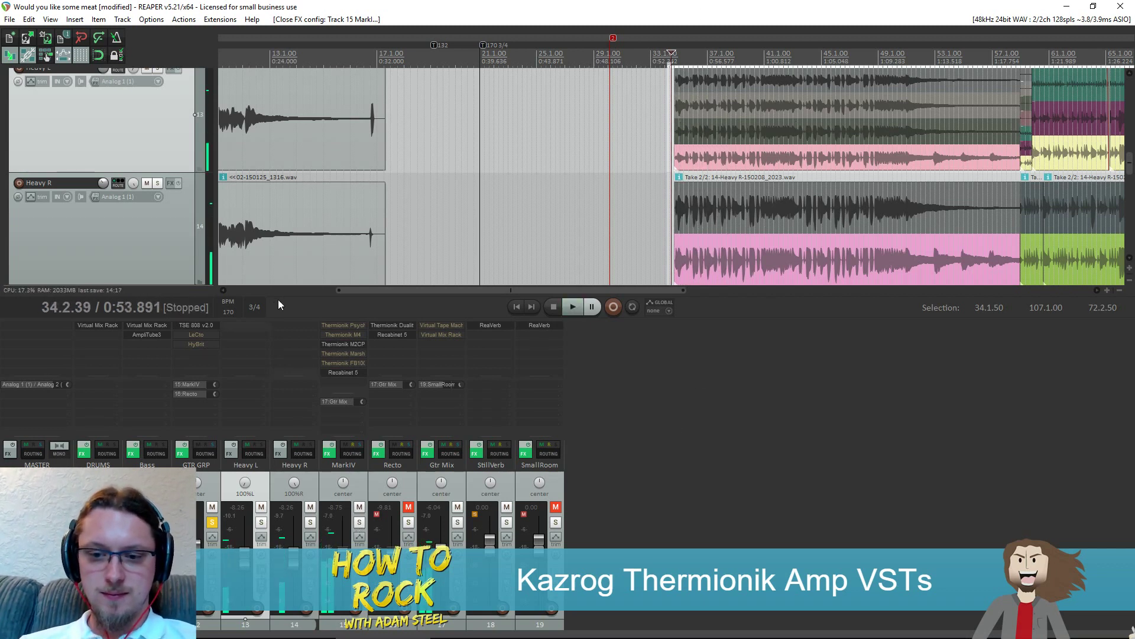
left_click(338, 344)
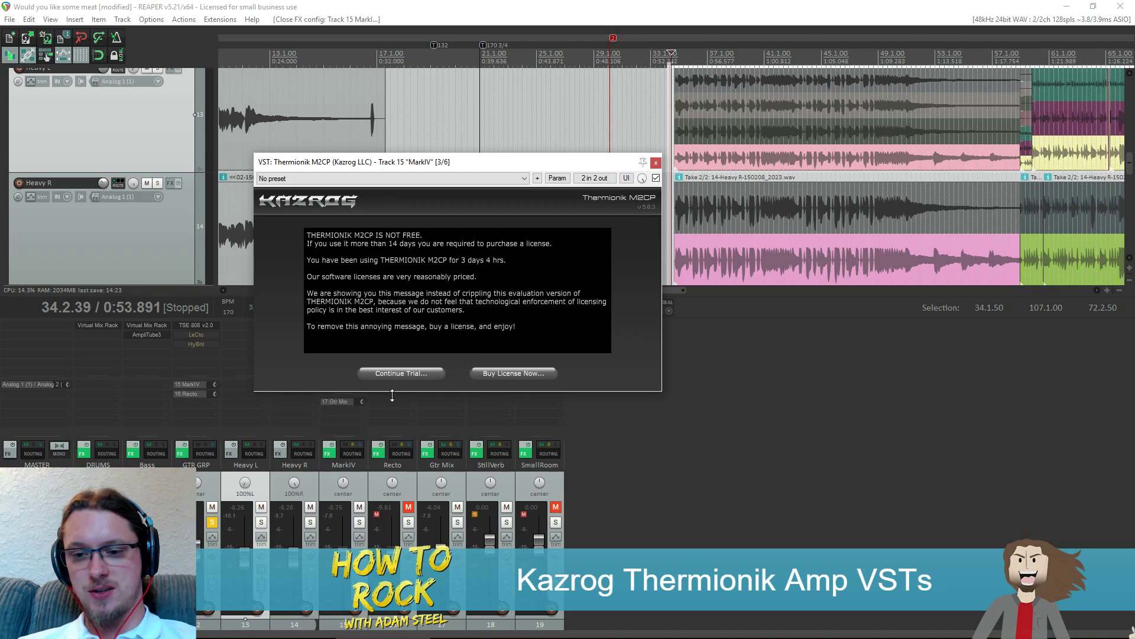
left_click(398, 374)
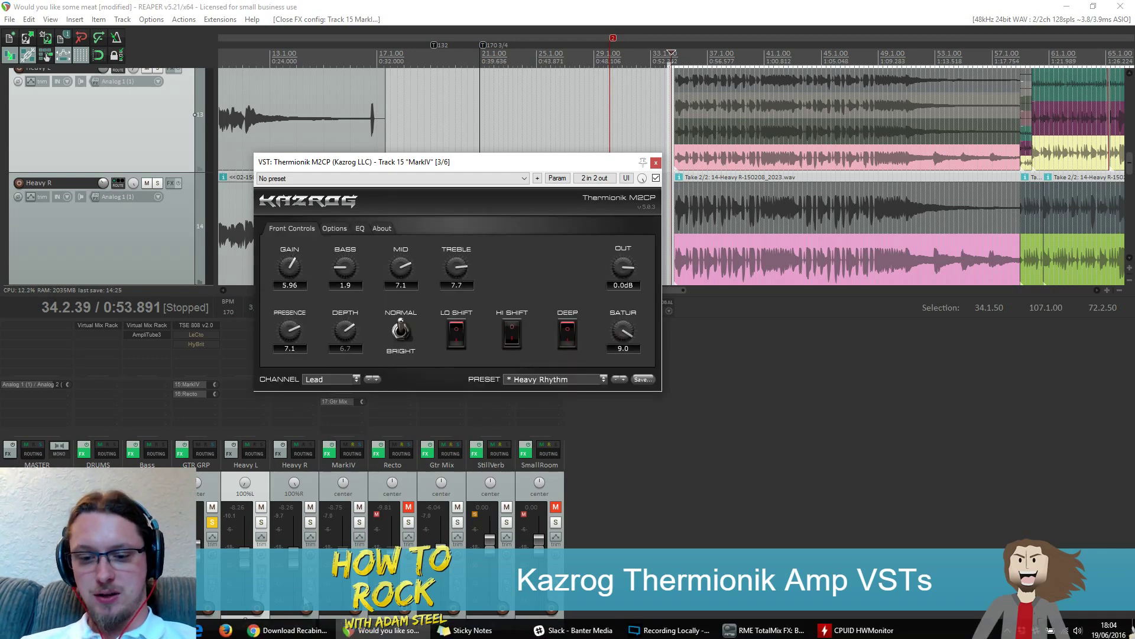
Switch to Chrome, open the Thermionik product page on the Kazrog site, and examine its amp model list
left_click(290, 630)
scroll(355, 145, "up", 7)
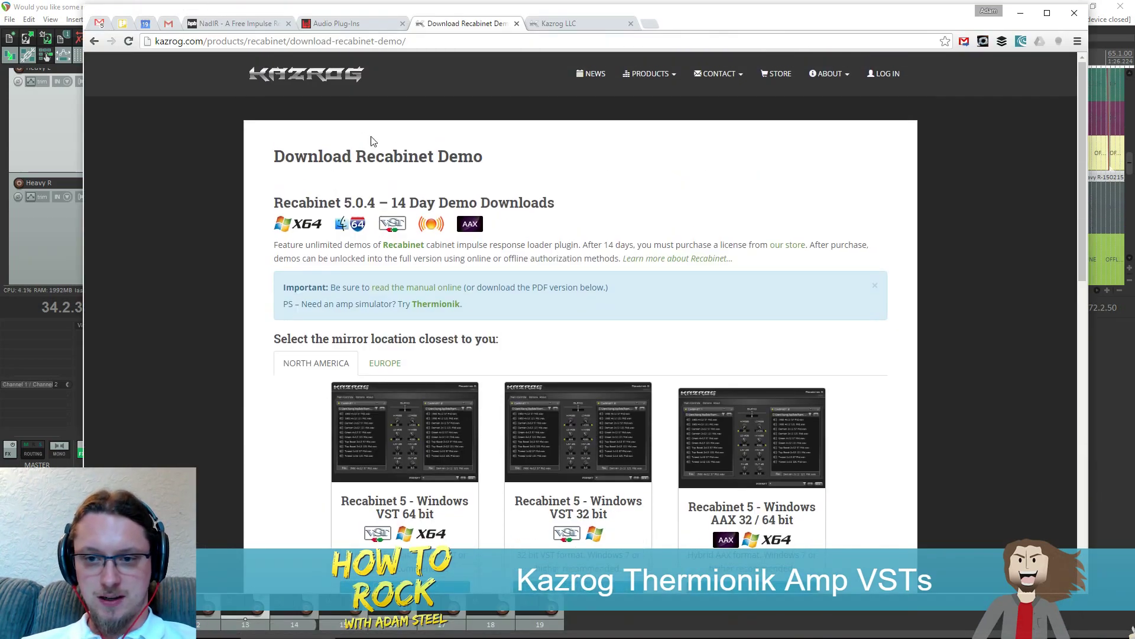
mouse_move(656, 75)
left_click(644, 108)
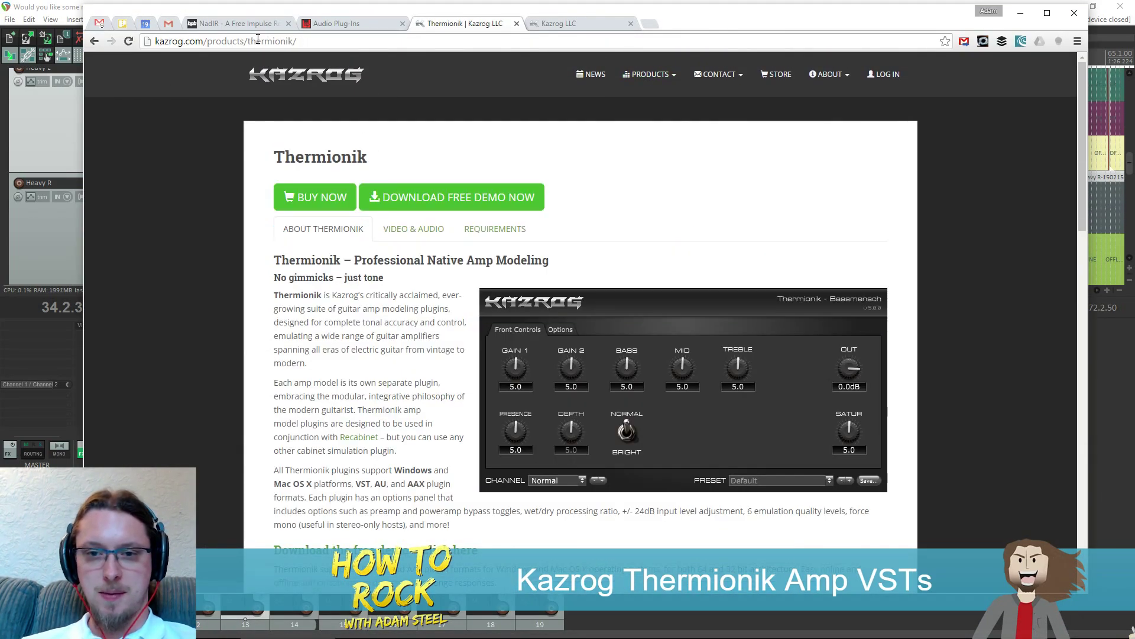
scroll(254, 243, "down", 10)
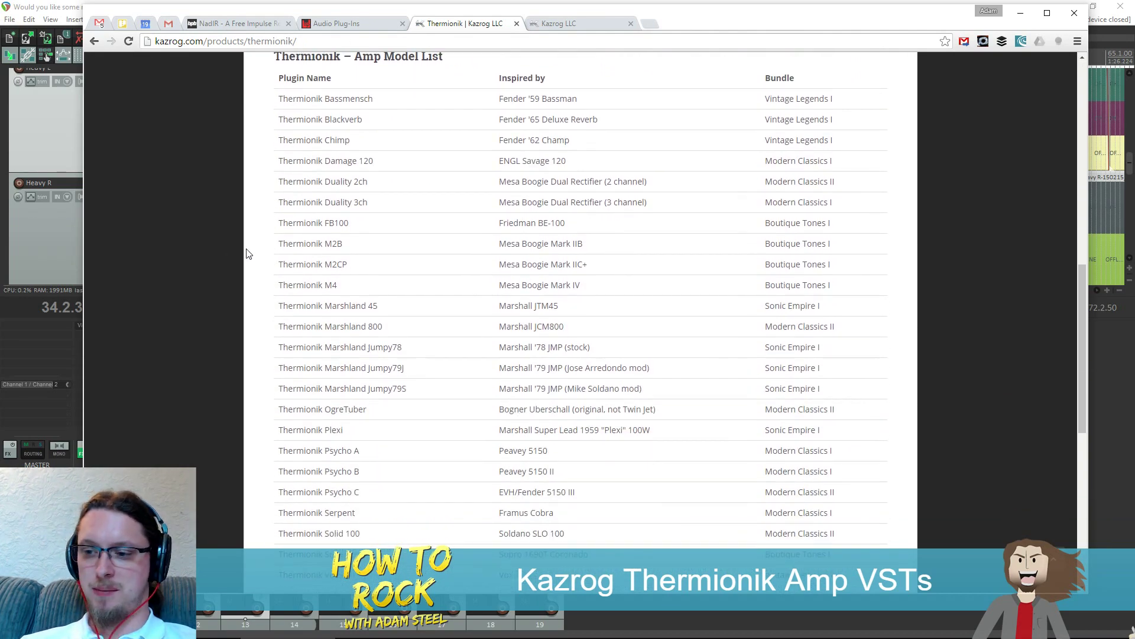
scroll(254, 249, "down", 1)
scroll(255, 251, "up", 1)
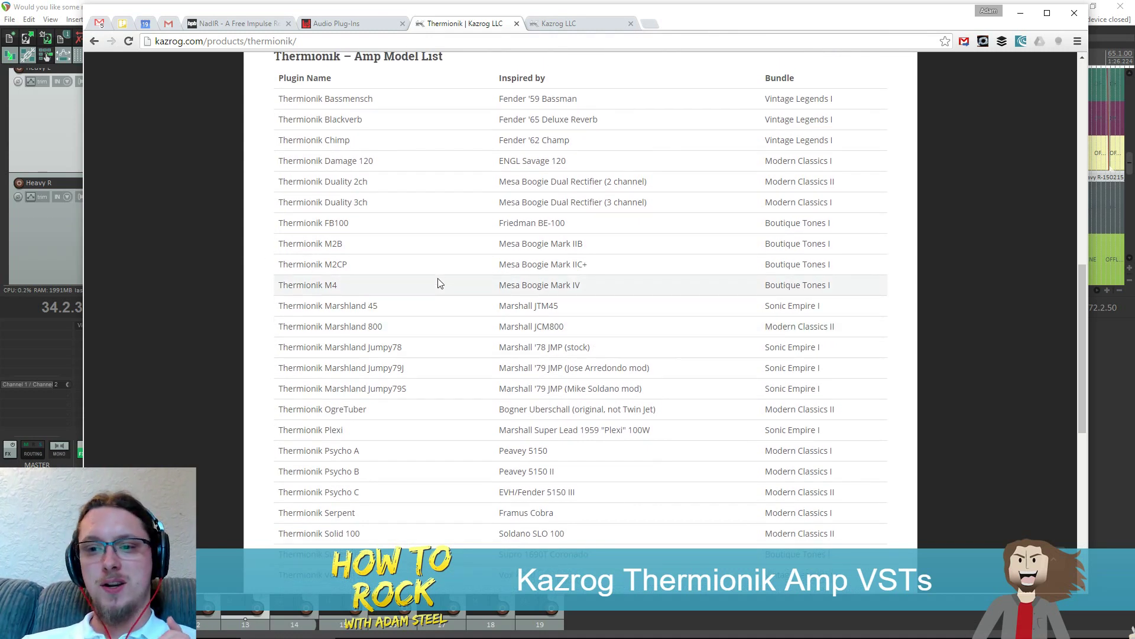
scroll(438, 287, "up", 1)
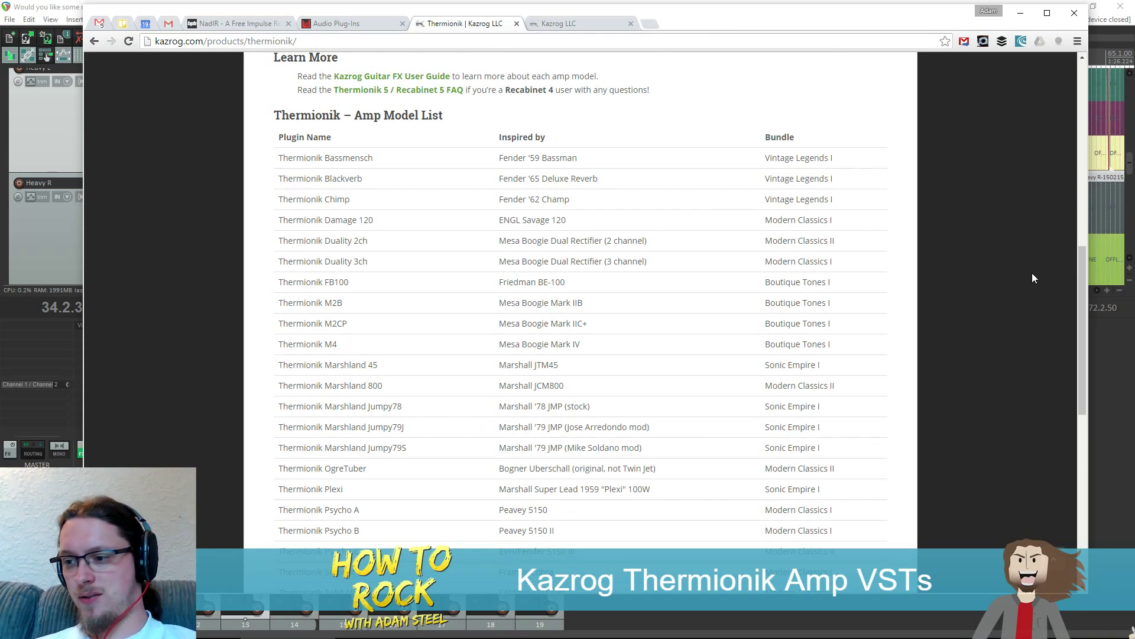
Return to REAPER, inspect the per-track CPU use in the Performance Meter, and close it
left_click(1112, 361)
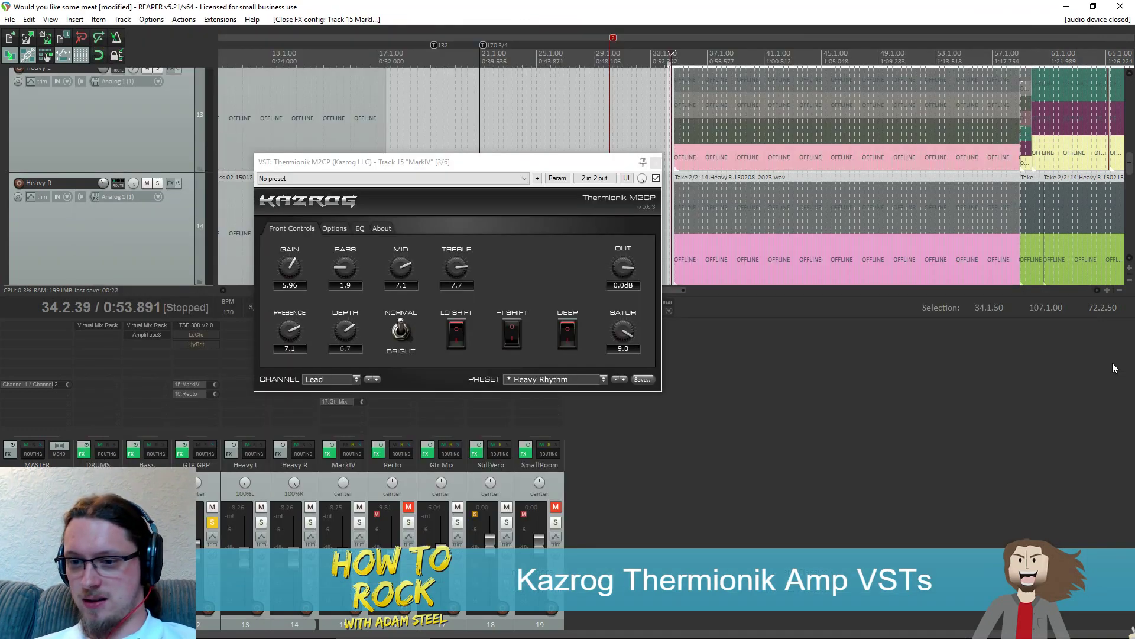
key("ctrl+alt+p")
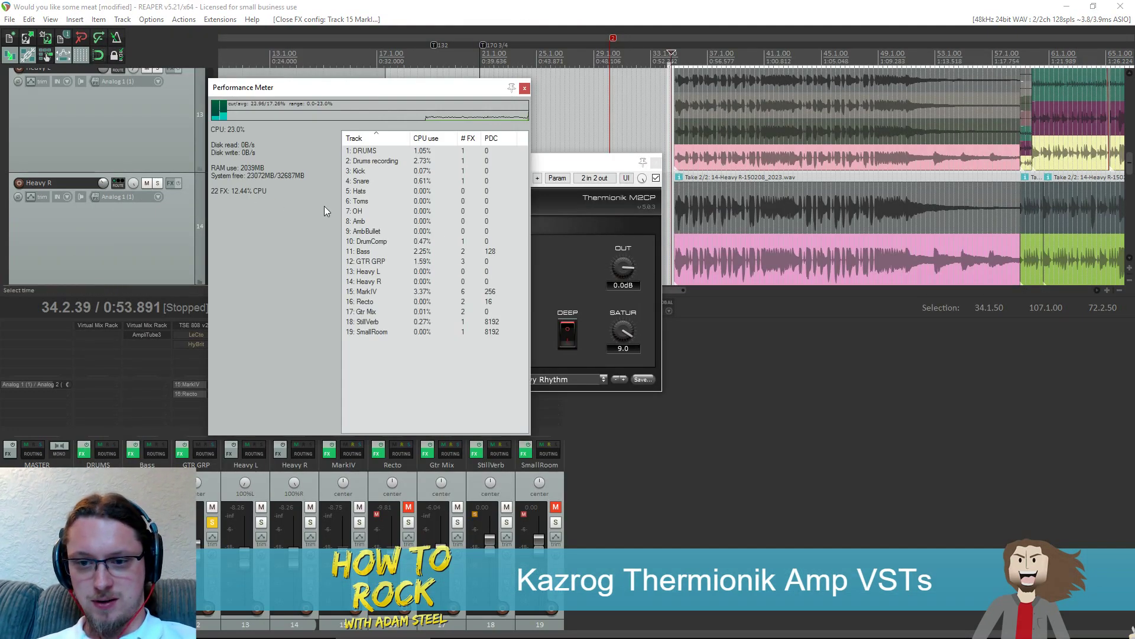
left_click(358, 261)
left_click(382, 251)
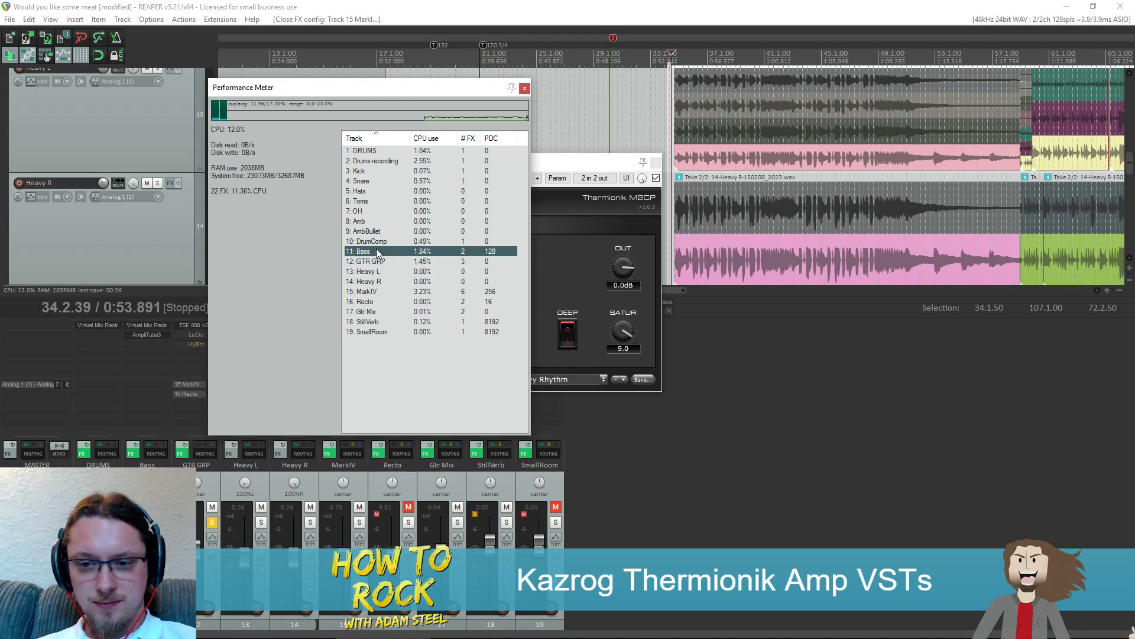
left_click(383, 244)
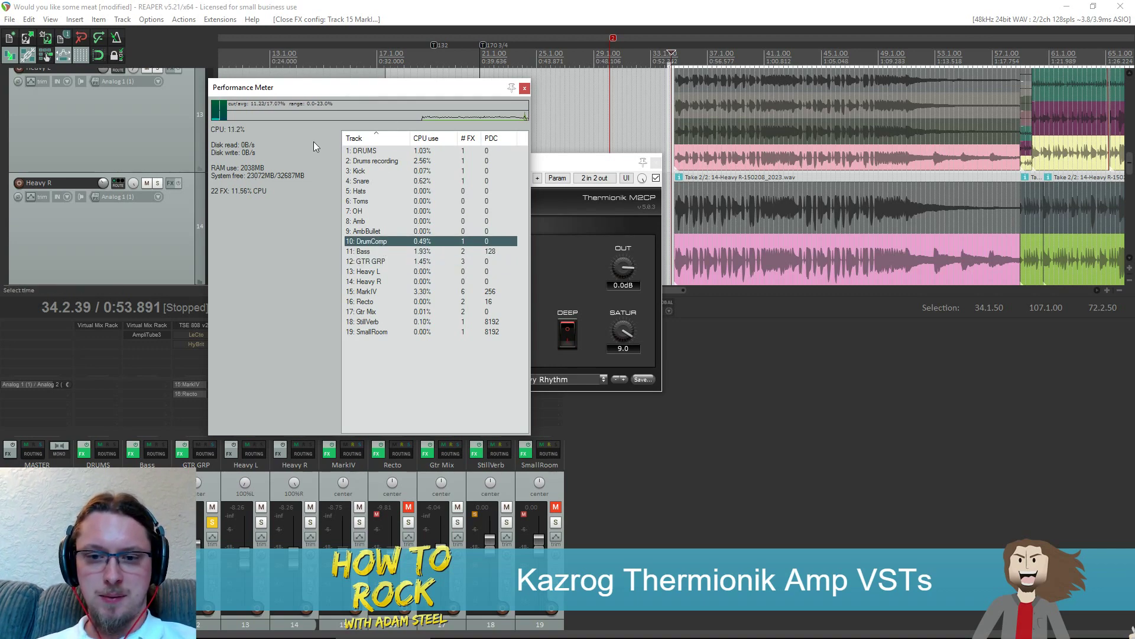
left_click(525, 88)
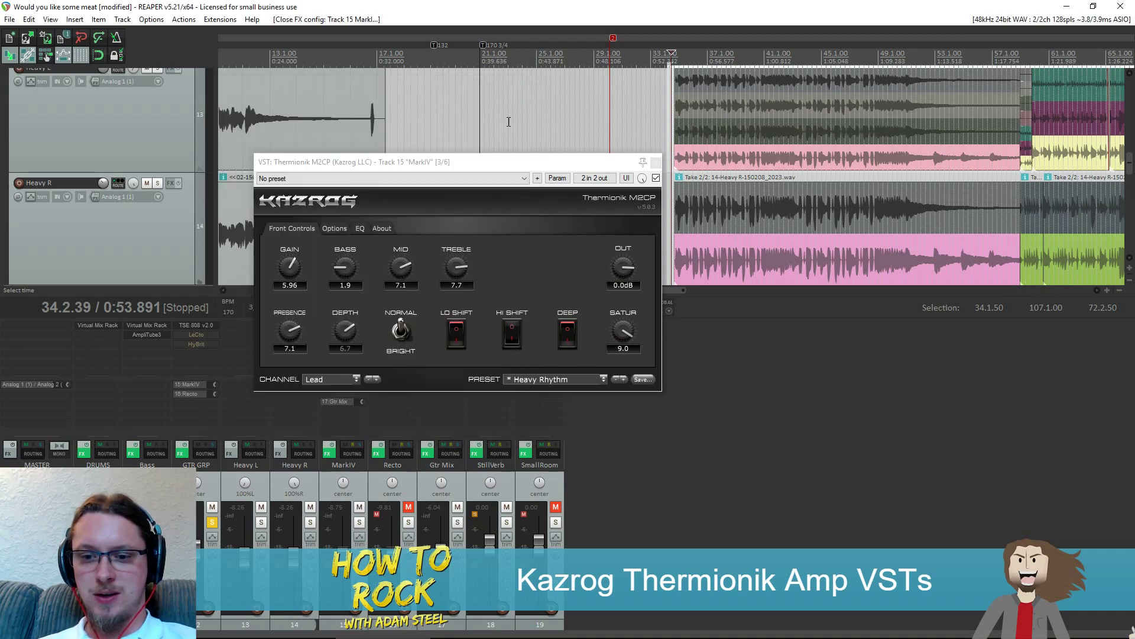
Check the processor readings in CPUID HWMonitor and move the Thermionik M2CP window below the arrangement, clear of the mixer inserts
left_click(408, 130)
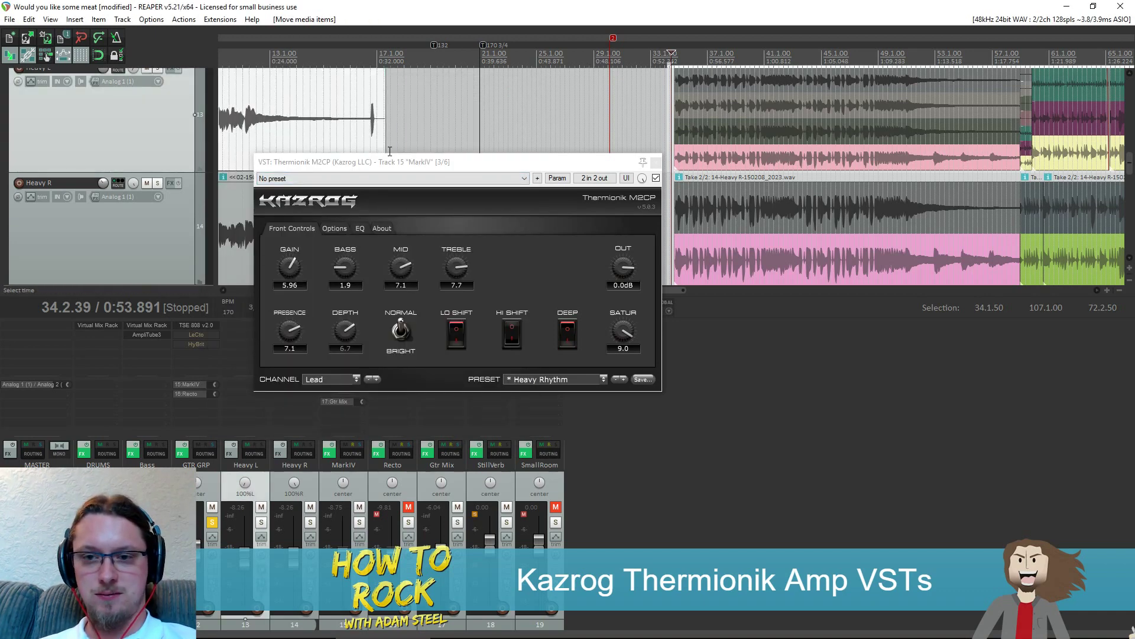
left_click_drag(431, 161, 741, 187)
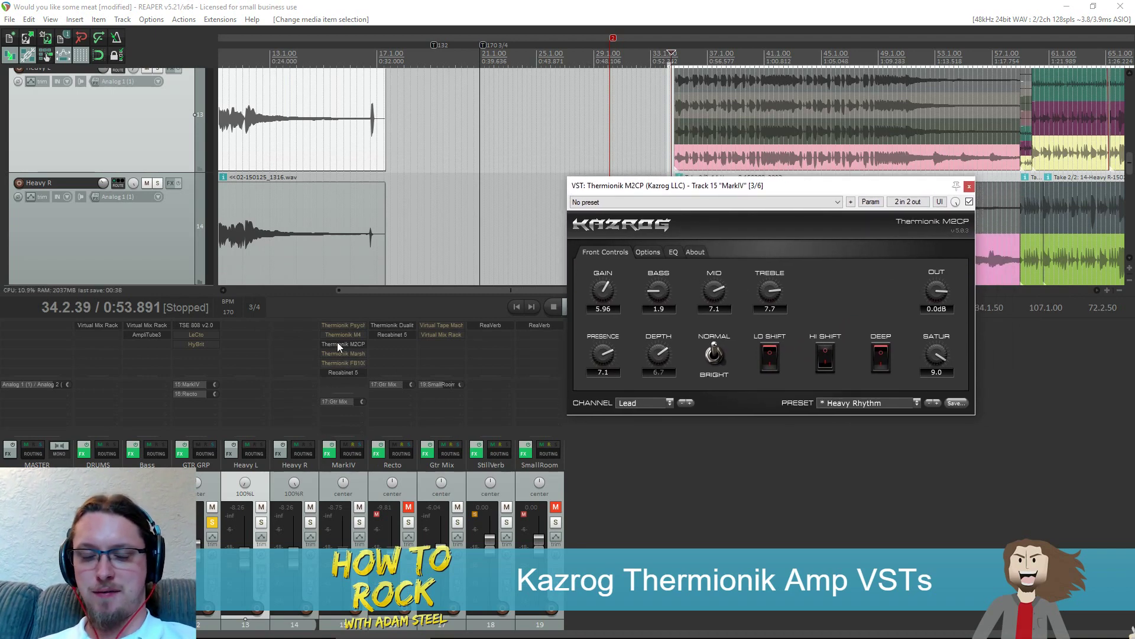
left_click(666, 631)
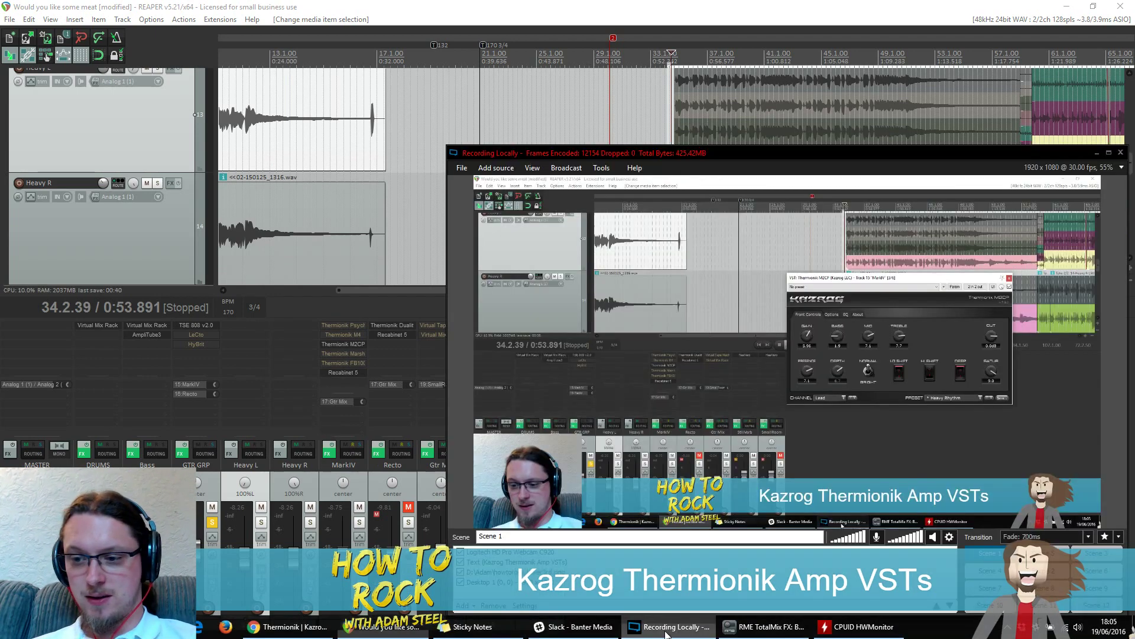
left_click(666, 631)
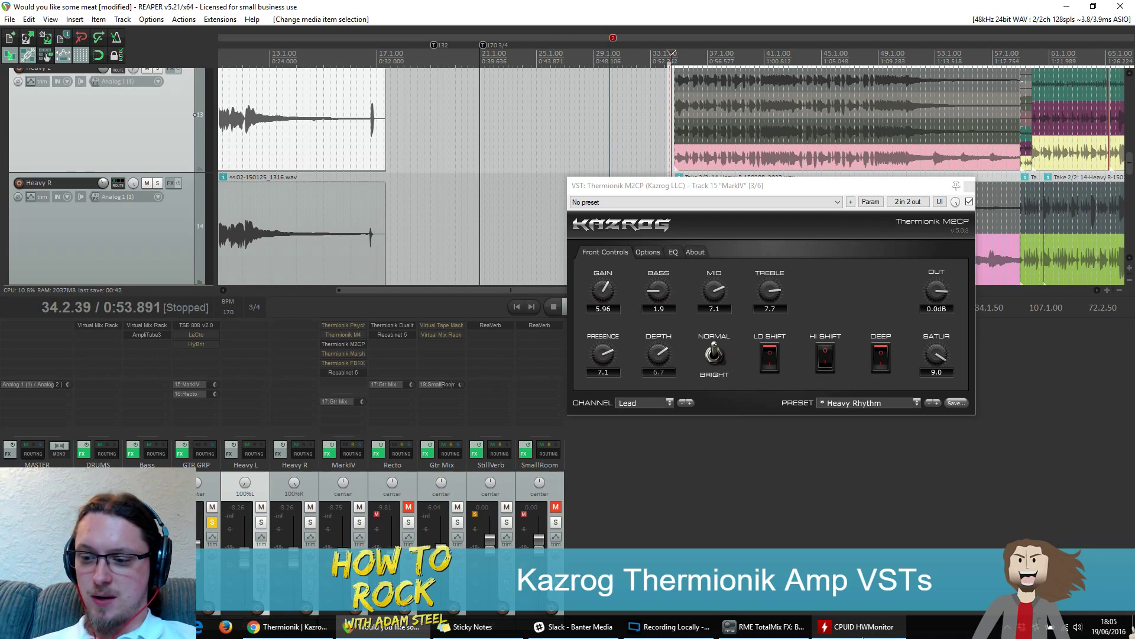
left_click(863, 626)
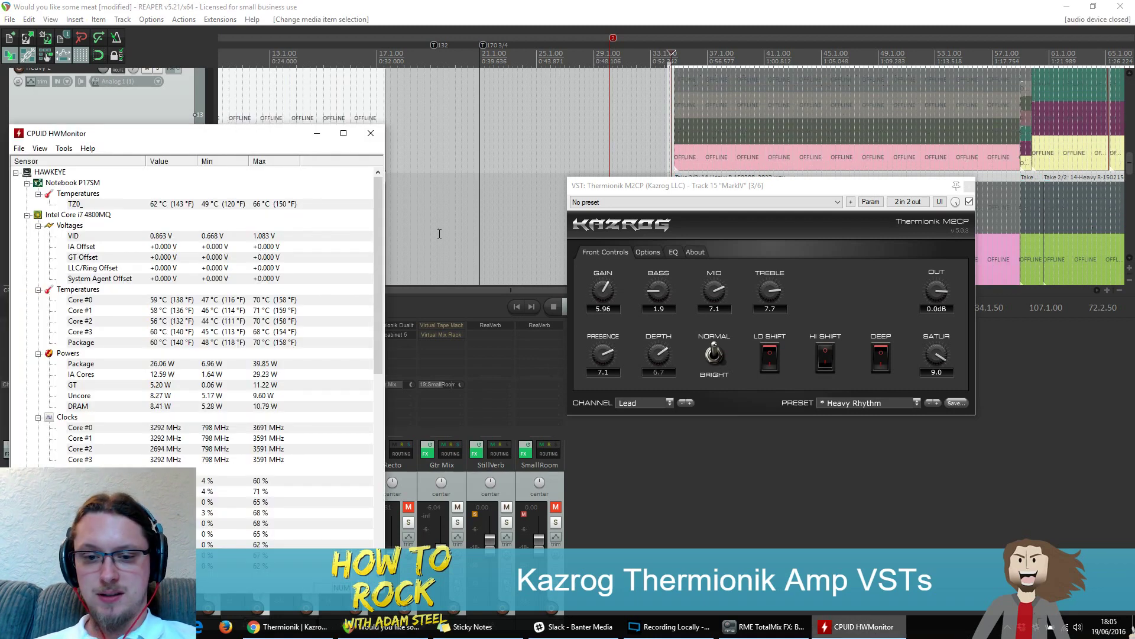
left_click(317, 134)
left_click_drag(748, 190, 814, 343)
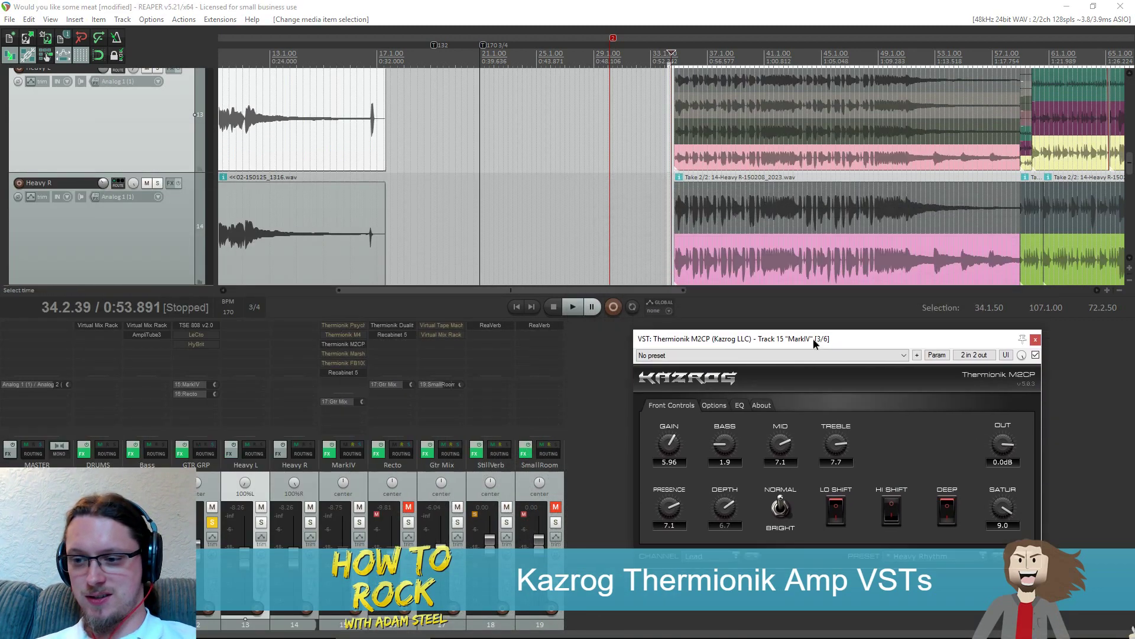
Switch to Chrome and examine the Thermionik amp model list, highlighting the Fender entries and the Marshall JMP entries
left_click(292, 631)
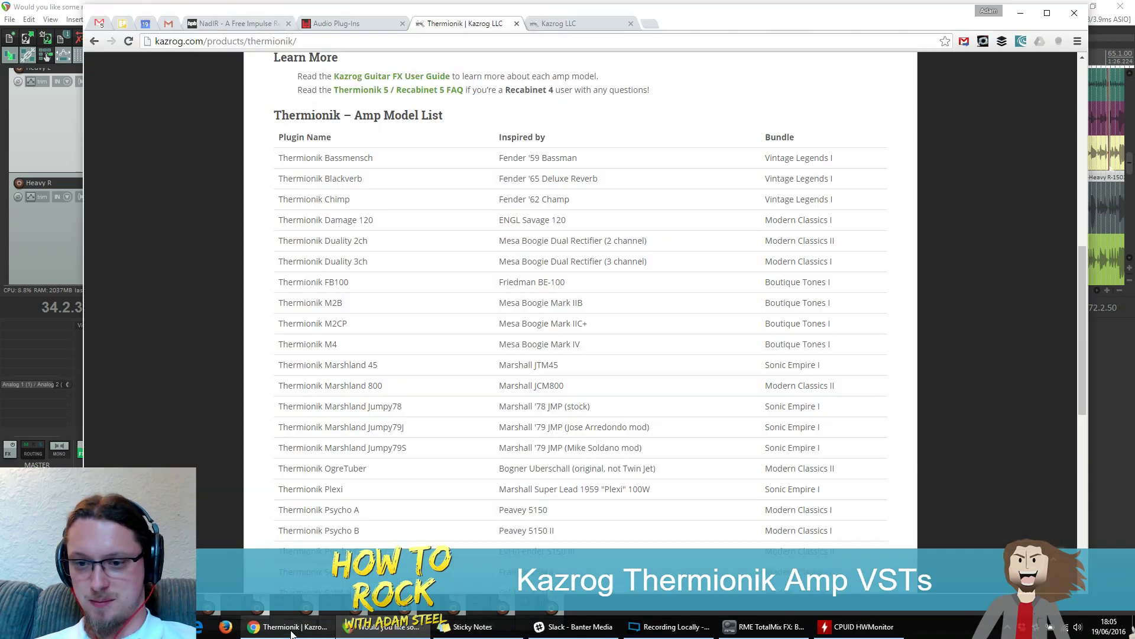
left_click_drag(498, 157, 586, 201)
left_click(491, 158)
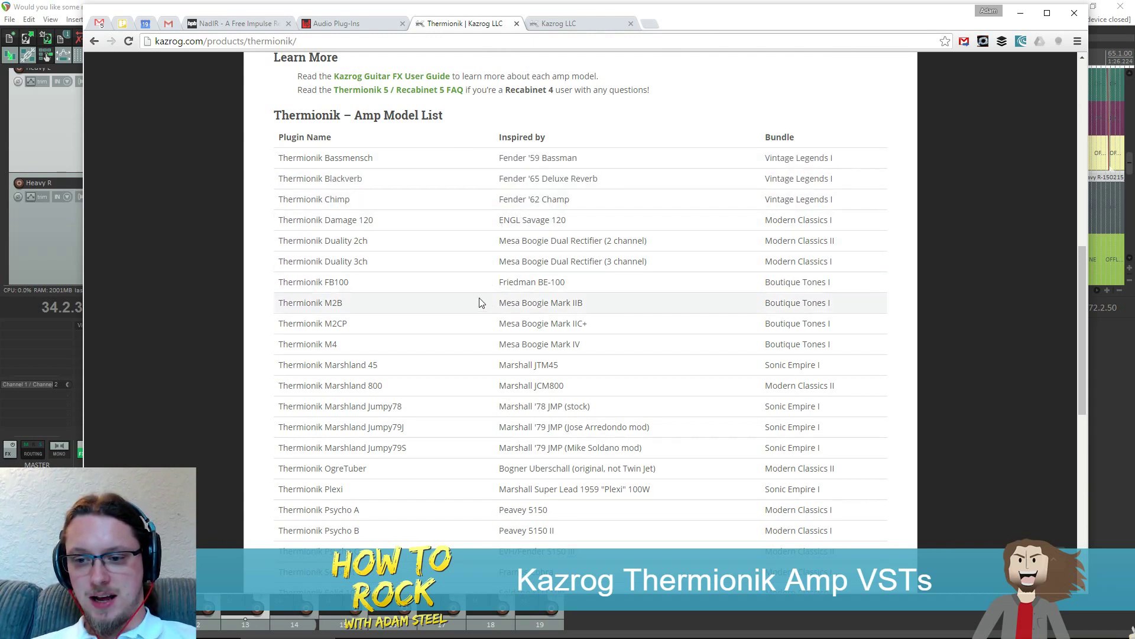
scroll(480, 302, "down", 2)
left_click_drag(500, 288, 643, 330)
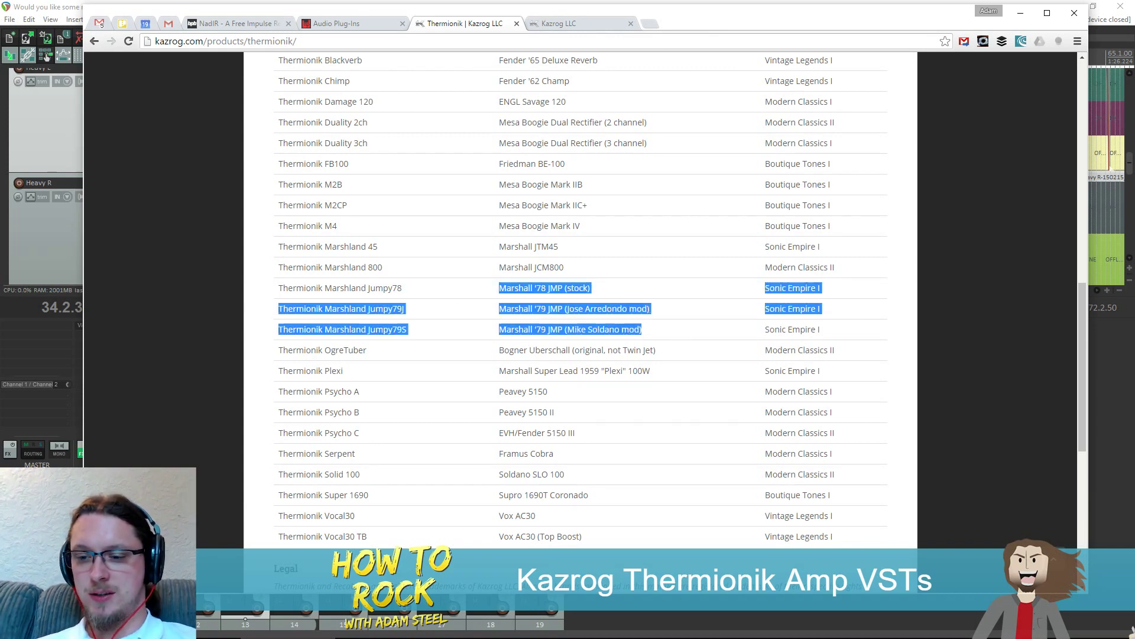
left_click(678, 332)
scroll(679, 333, "down", 1)
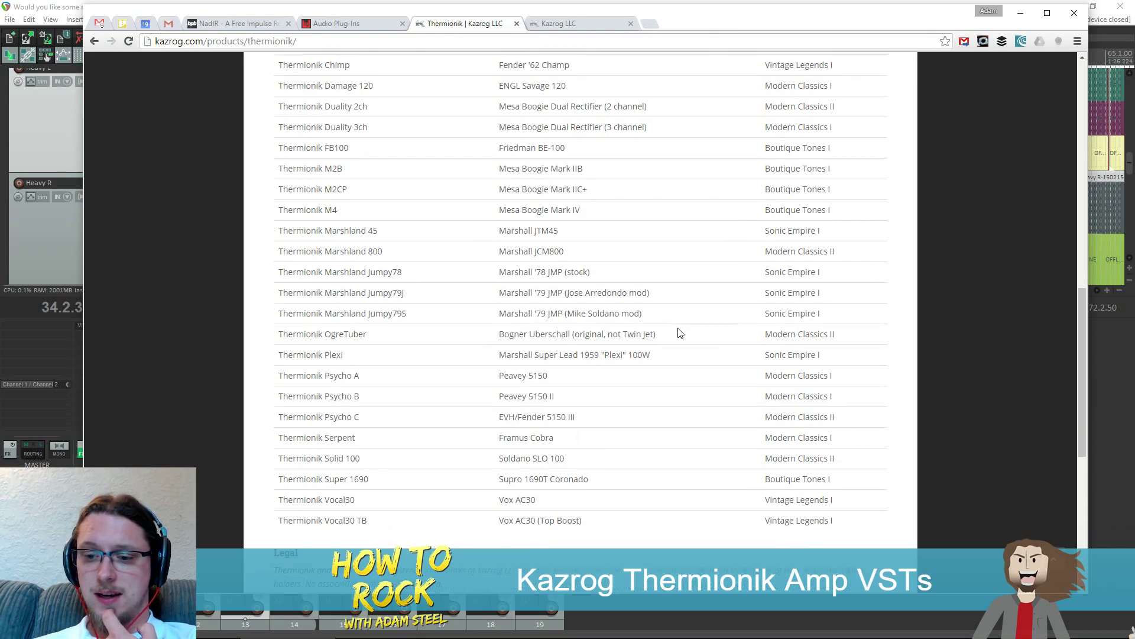
scroll(679, 333, "up", 1)
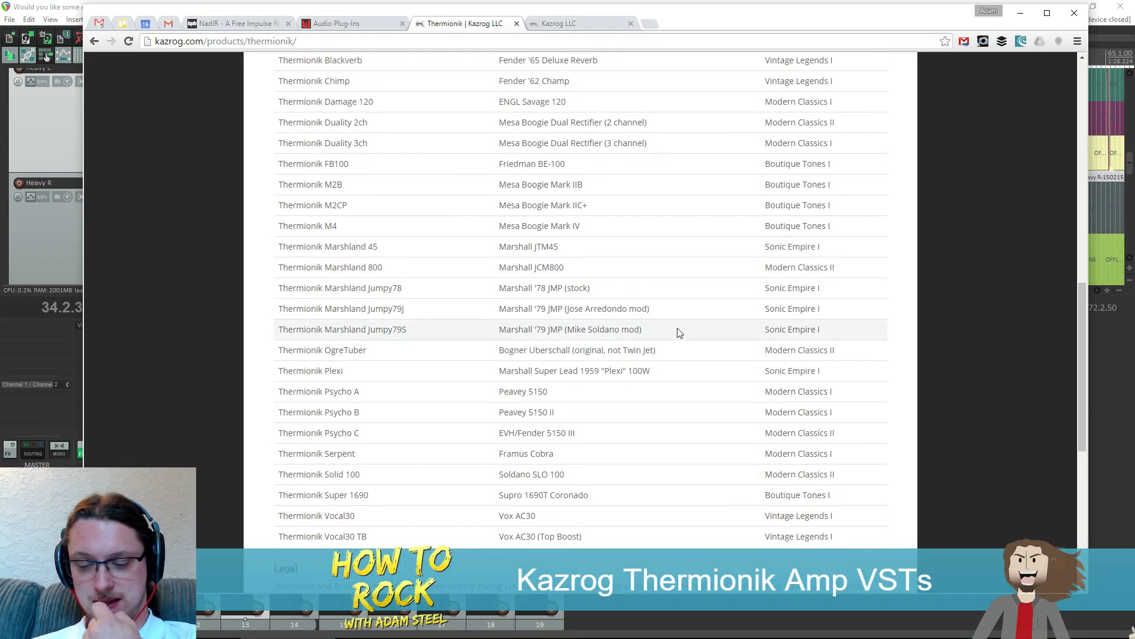
scroll(679, 333, "down", 2)
scroll(677, 331, "up", 3)
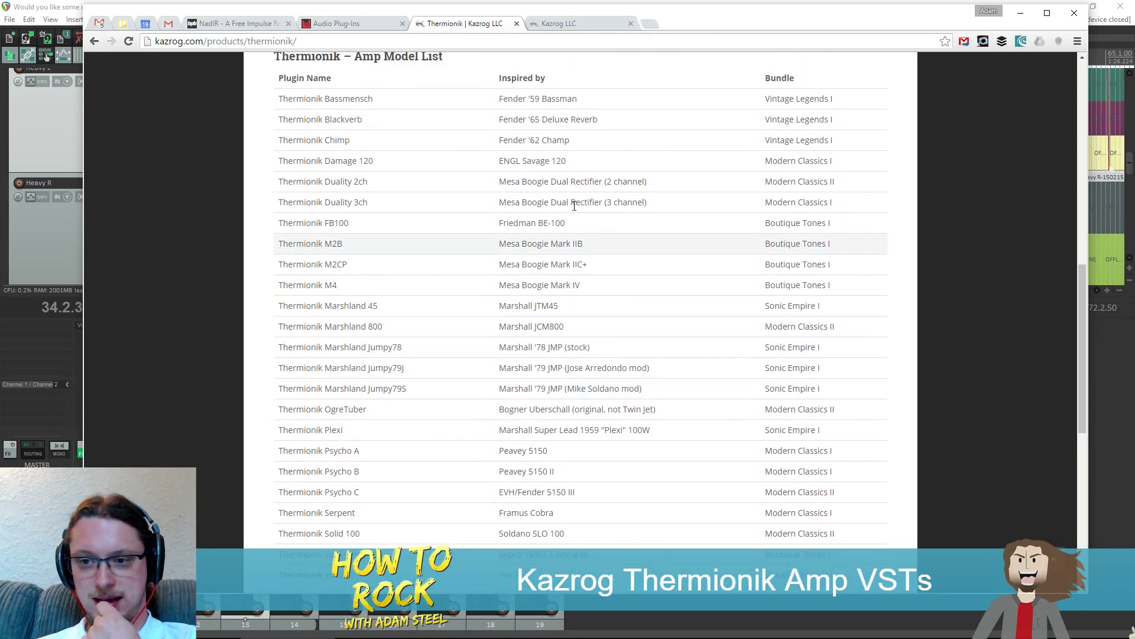
Point out the Mesa Boogie Dual Rectifier entry and highlight Marshall JCM800 and Friedman BE-100 in the amp model list
mouse_move(500, 182)
left_mouse_down()
mouse_move(648, 182)
mouse_move(500, 182)
left_mouse_up()
left_click(660, 186)
left_click(502, 180)
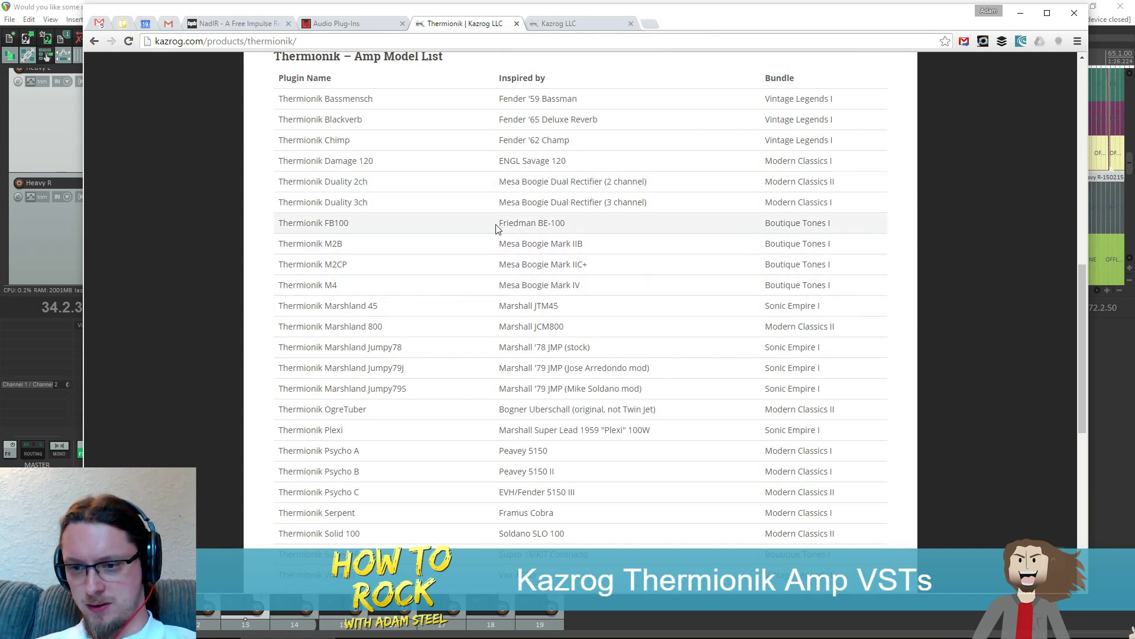
left_click_drag(500, 326, 564, 326)
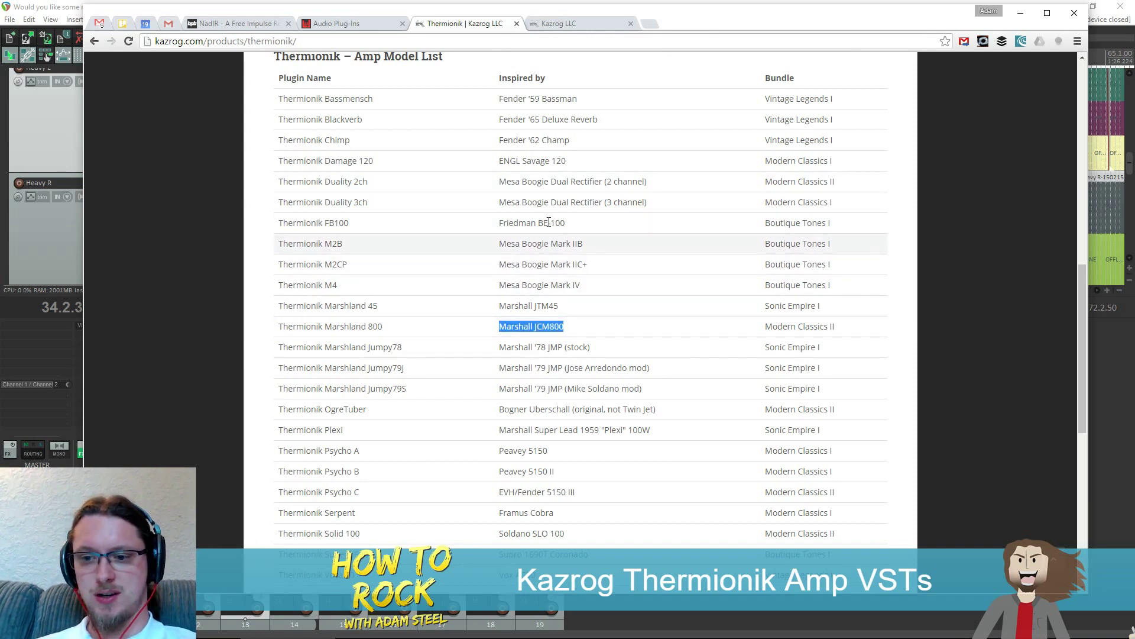
left_click_drag(499, 223, 565, 223)
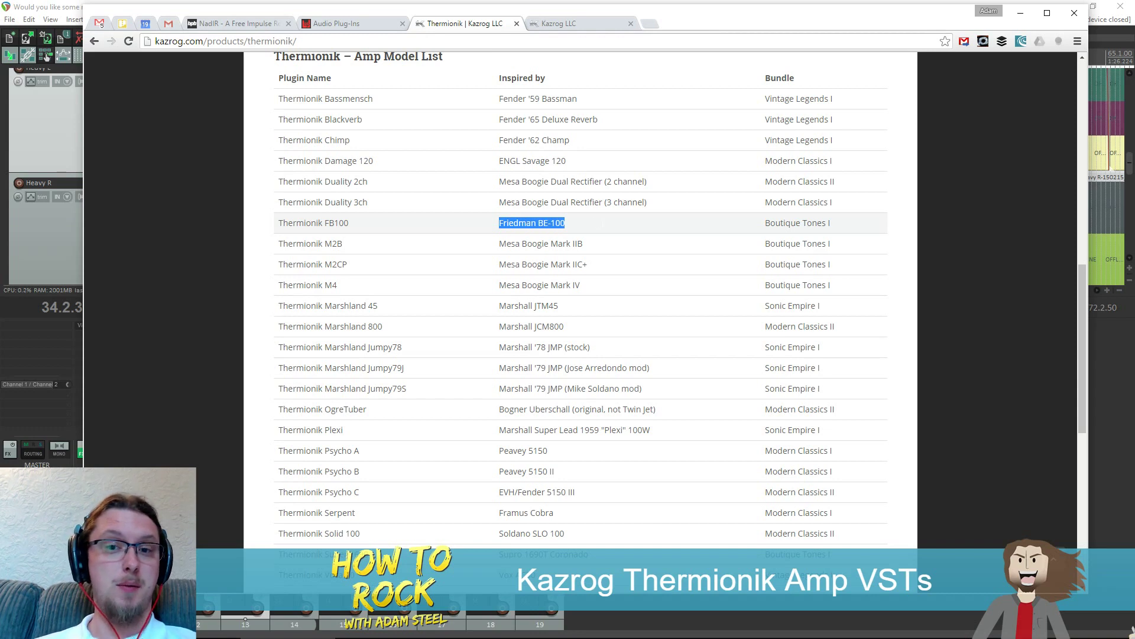
left_click(603, 229)
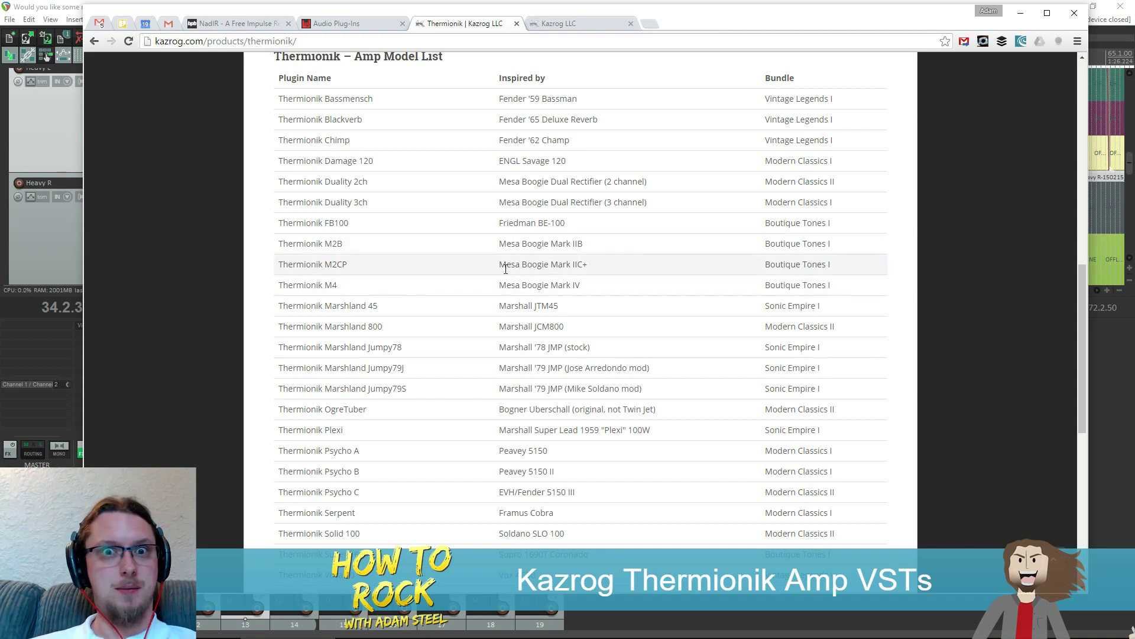
Highlight the Mesa Boogie Mark IIC+ and Mark IV entries together, and select only the Mark IV name
left_click_drag(498, 264, 581, 286)
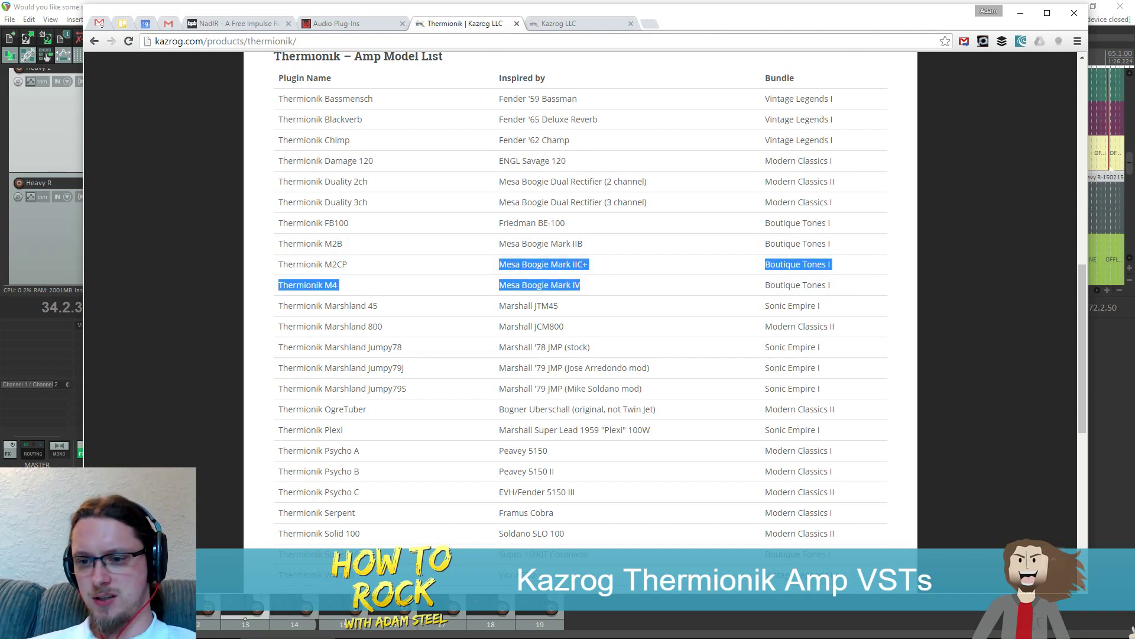
left_click(601, 286)
left_click_drag(500, 285, 601, 290)
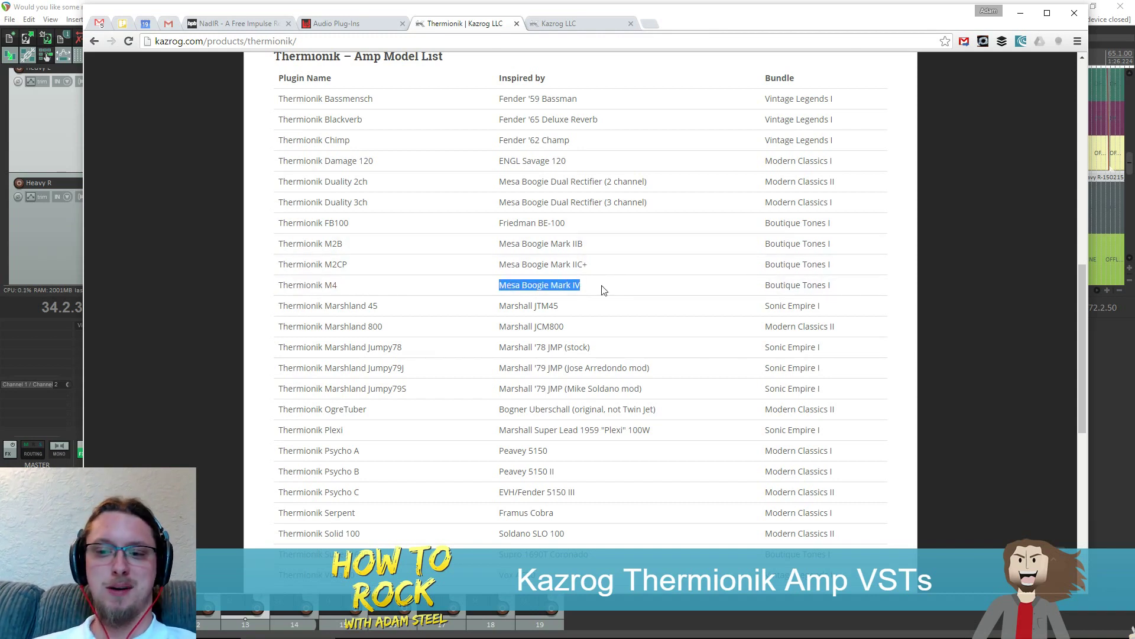
Clear the Mark IV selection and highlight the Framus Cobra entry in the amp model list
left_click(603, 289)
scroll(595, 288, "down", 1)
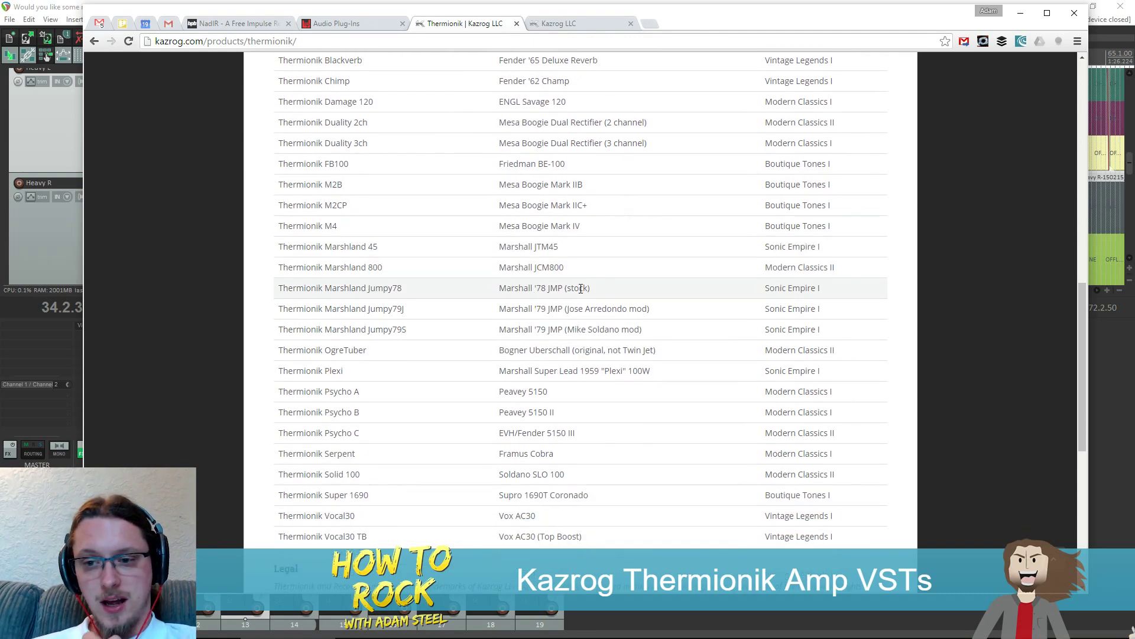
scroll(585, 289, "down", 1)
left_click_drag(498, 332, 355, 395)
left_click(579, 398)
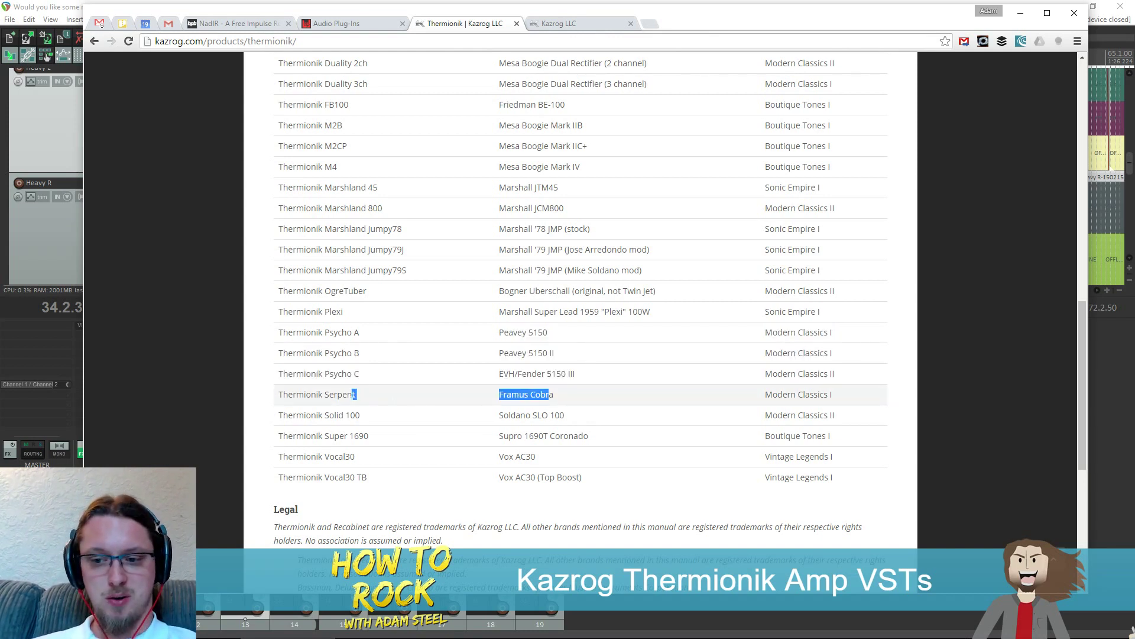
left_click(479, 414)
Highlight the Bogner Uberschall entry, look over the rest of the amp model list, and clear the selection
scroll(479, 413, "up", 2)
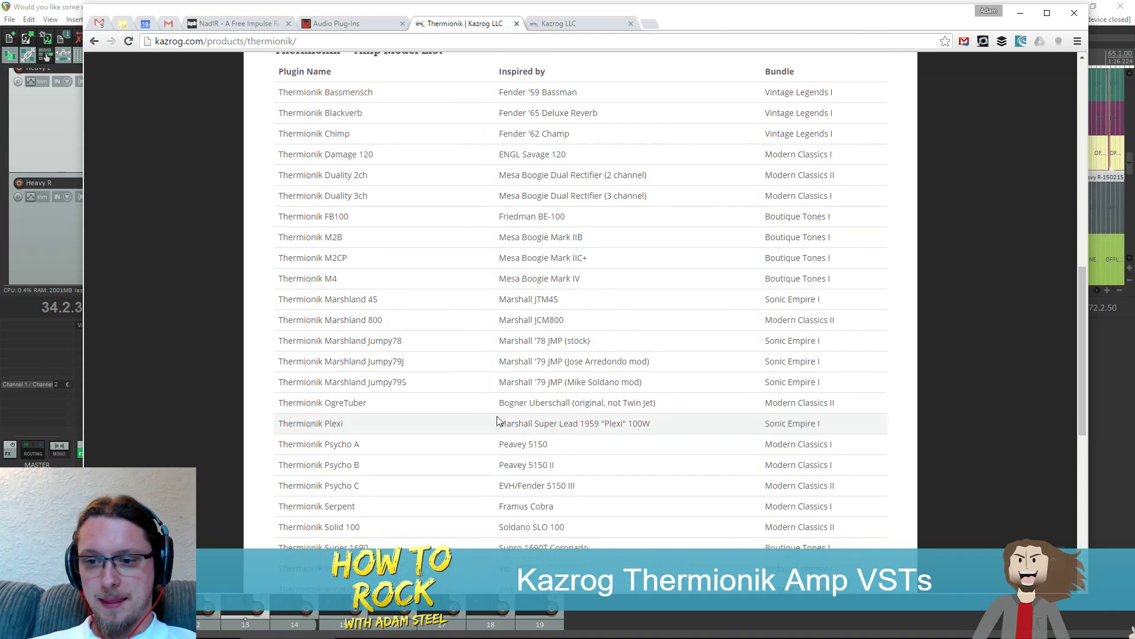
left_click_drag(681, 432, 656, 410)
left_click(491, 416)
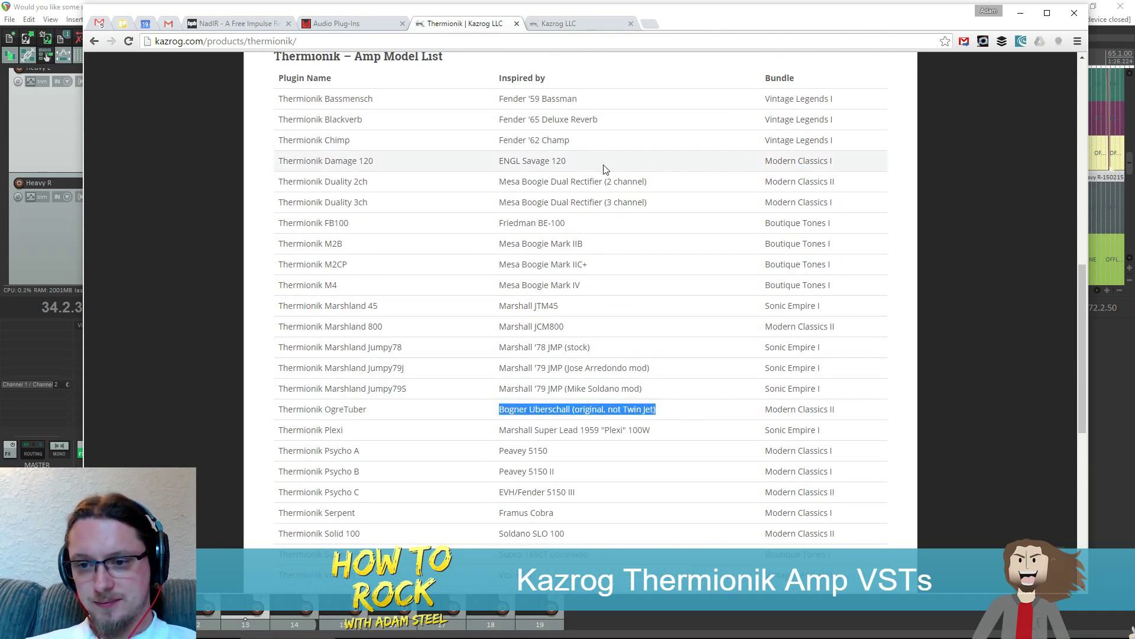
scroll(569, 286, "up", 1)
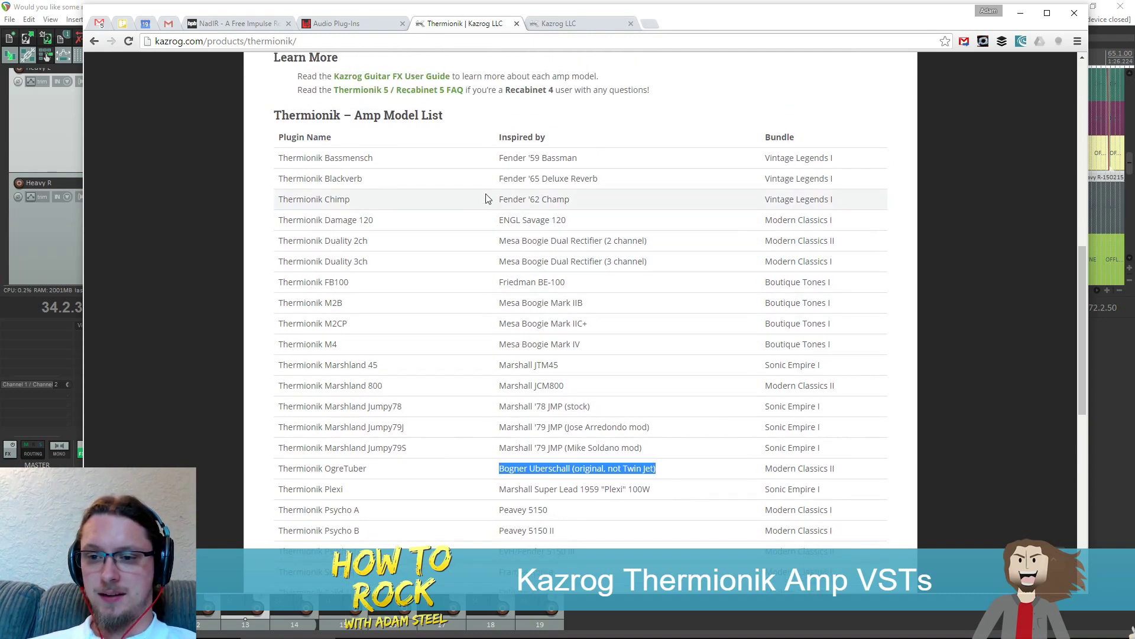
scroll(718, 301, "down", 2)
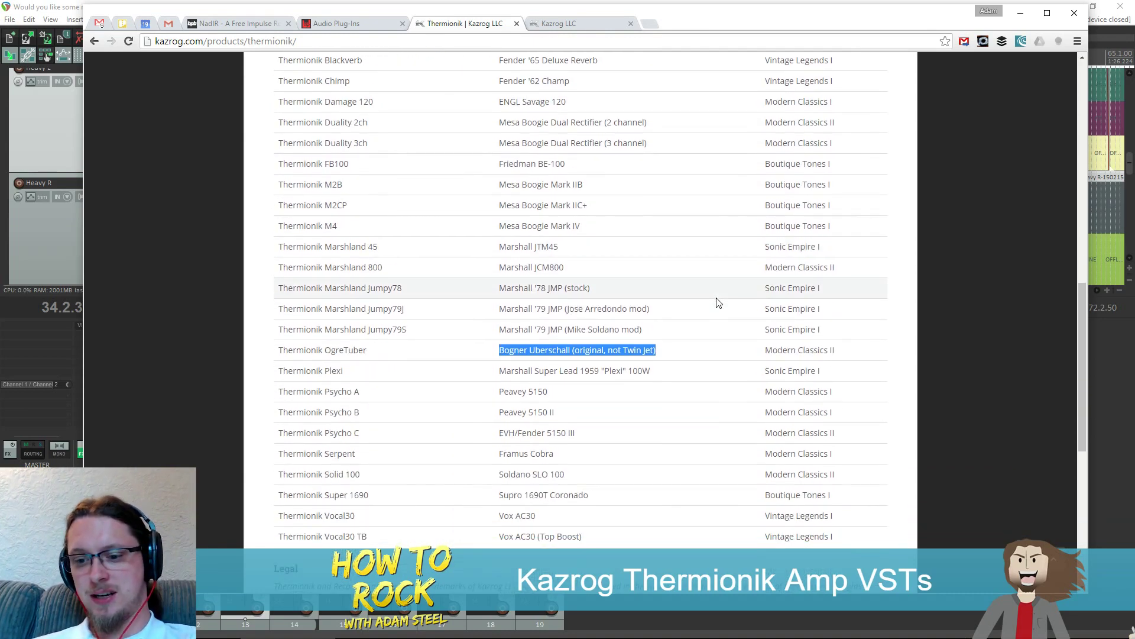
scroll(718, 302, "up", 1)
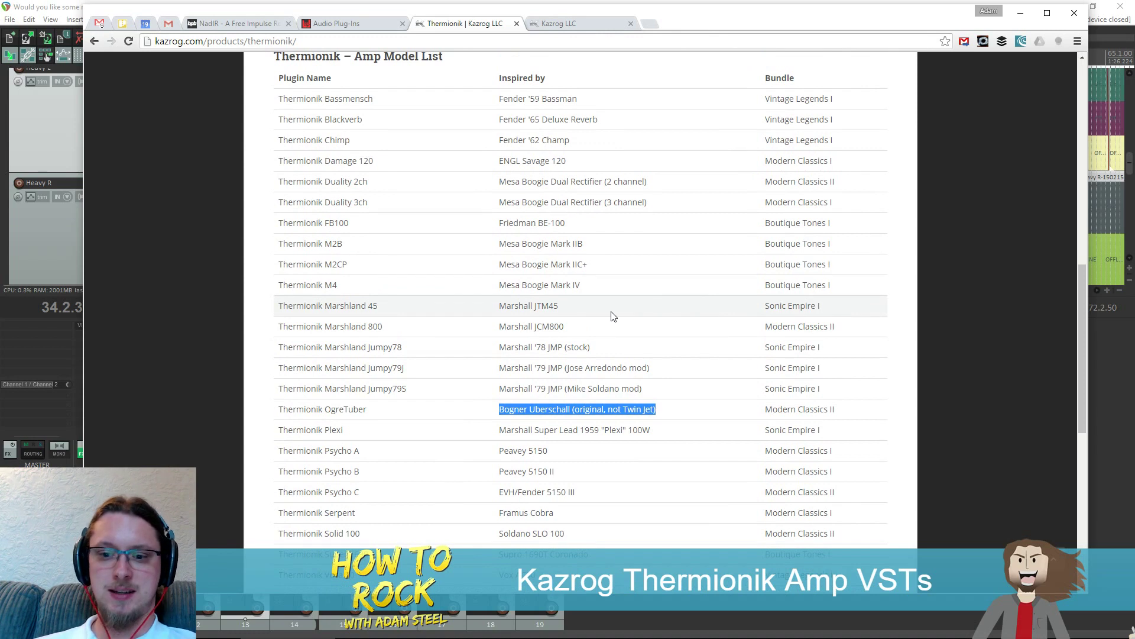
left_click(636, 300)
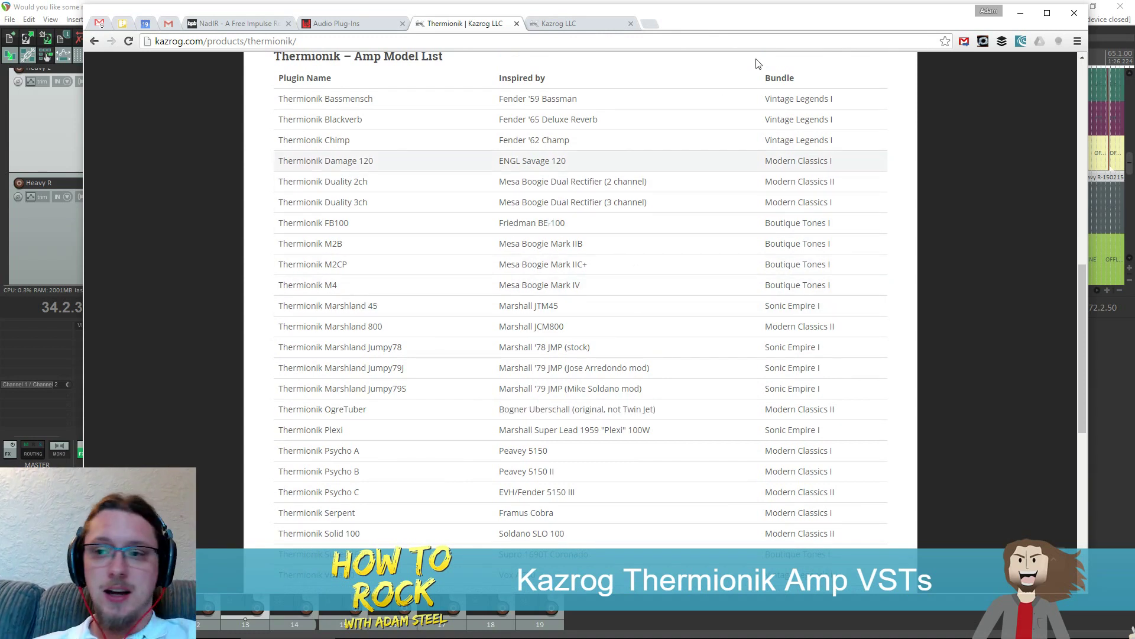
Switch back to REAPER, mute the MarkIV track and unmute the Recto track
left_click(1021, 22)
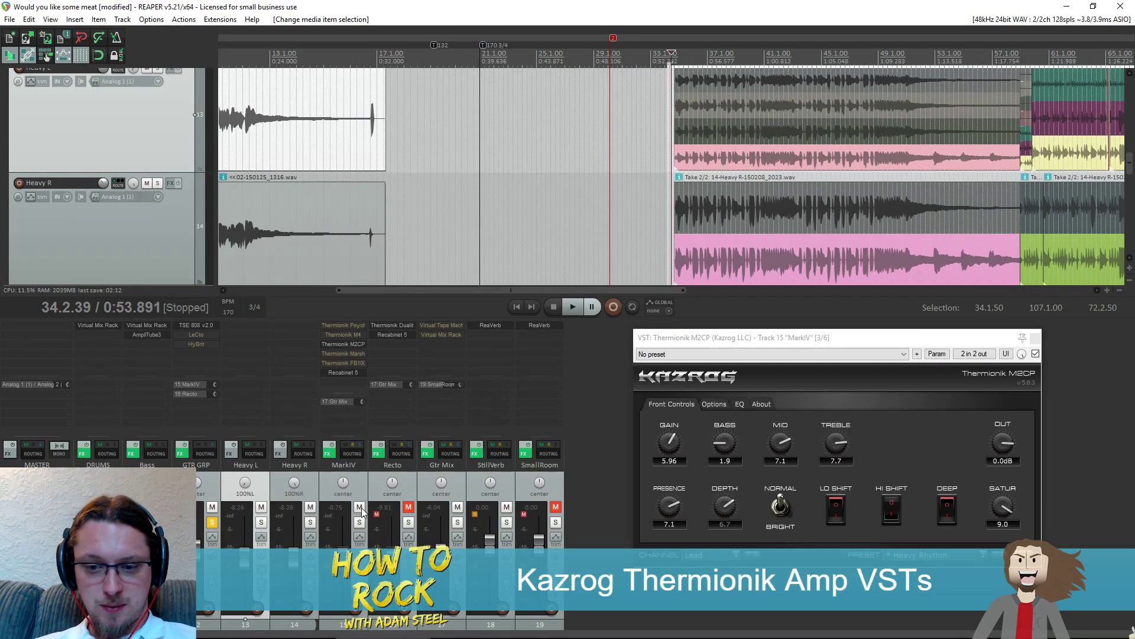
left_click(359, 507)
left_click(408, 507)
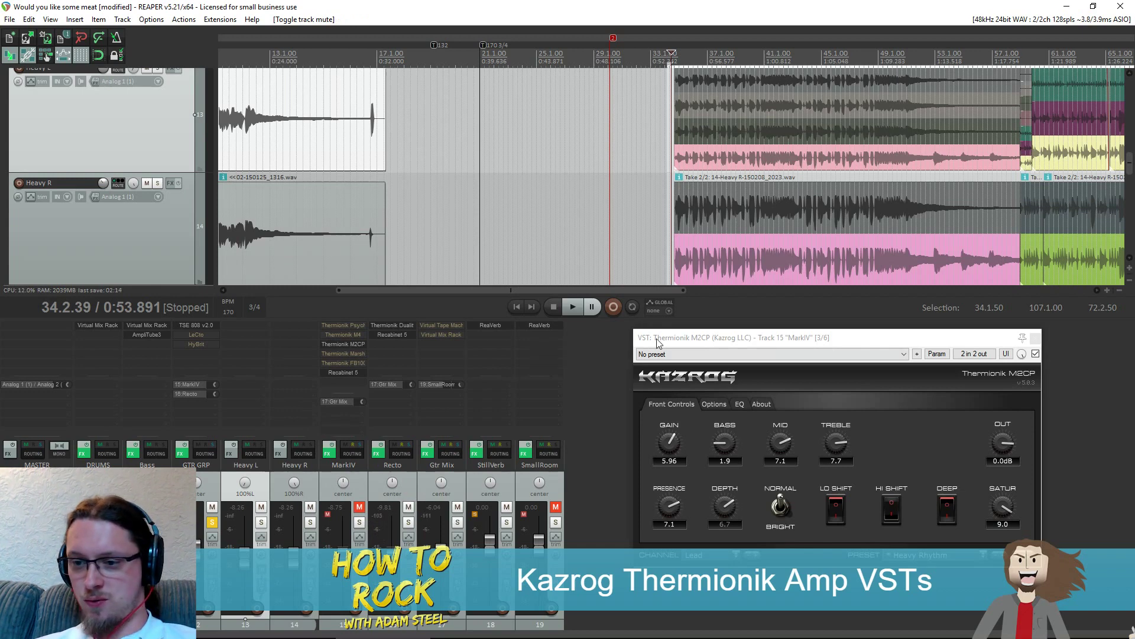
Open Thermionik Duality 2ch on the Recto track in trial mode and put its window in place of the M2CP window below the arrangement
left_click(394, 326)
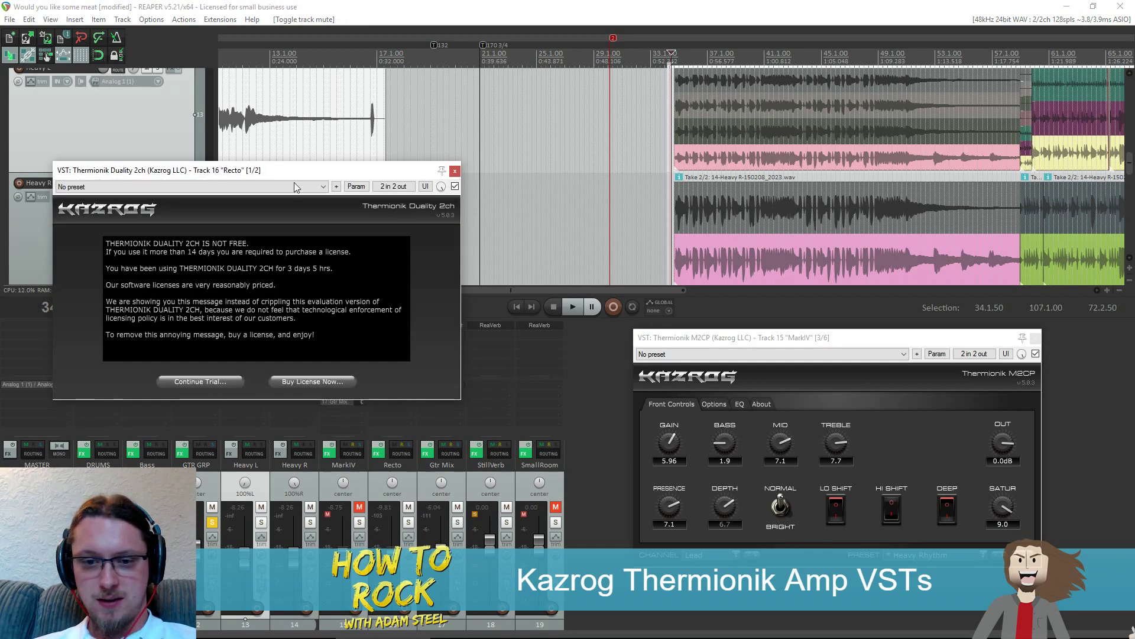
left_click(210, 384)
left_click_drag(273, 172, 631, 325)
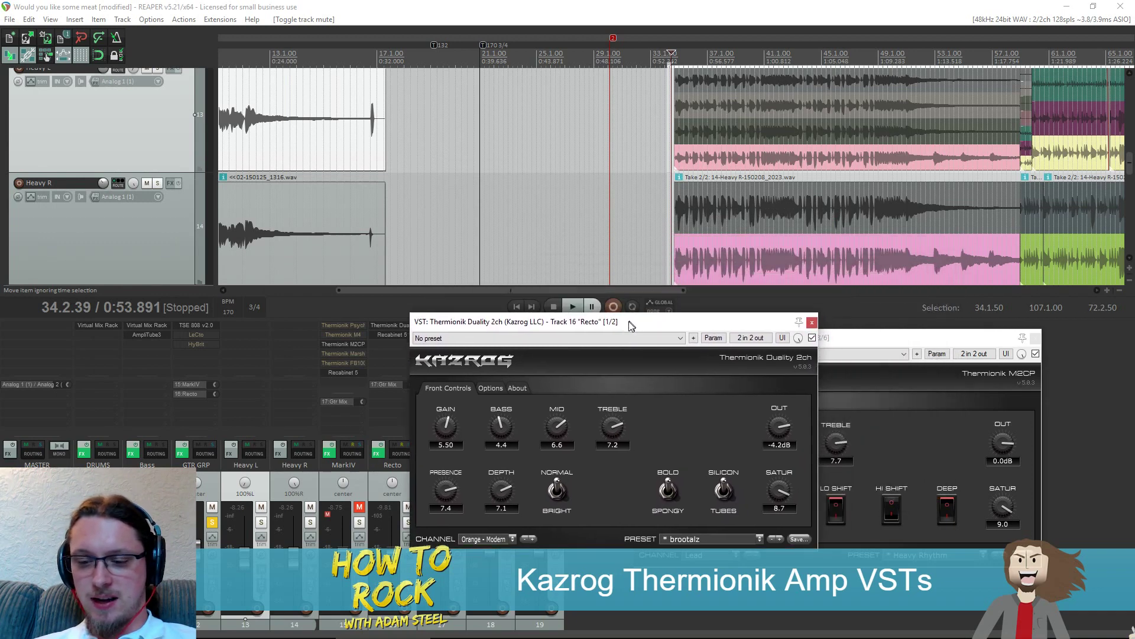
left_click(495, 537)
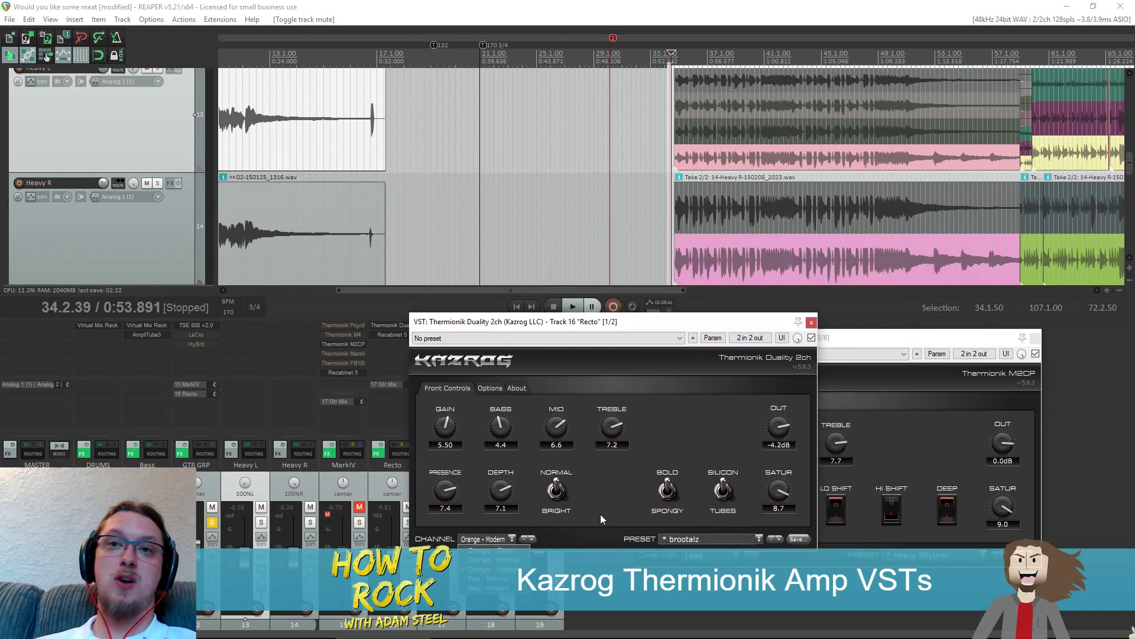
left_click(601, 519)
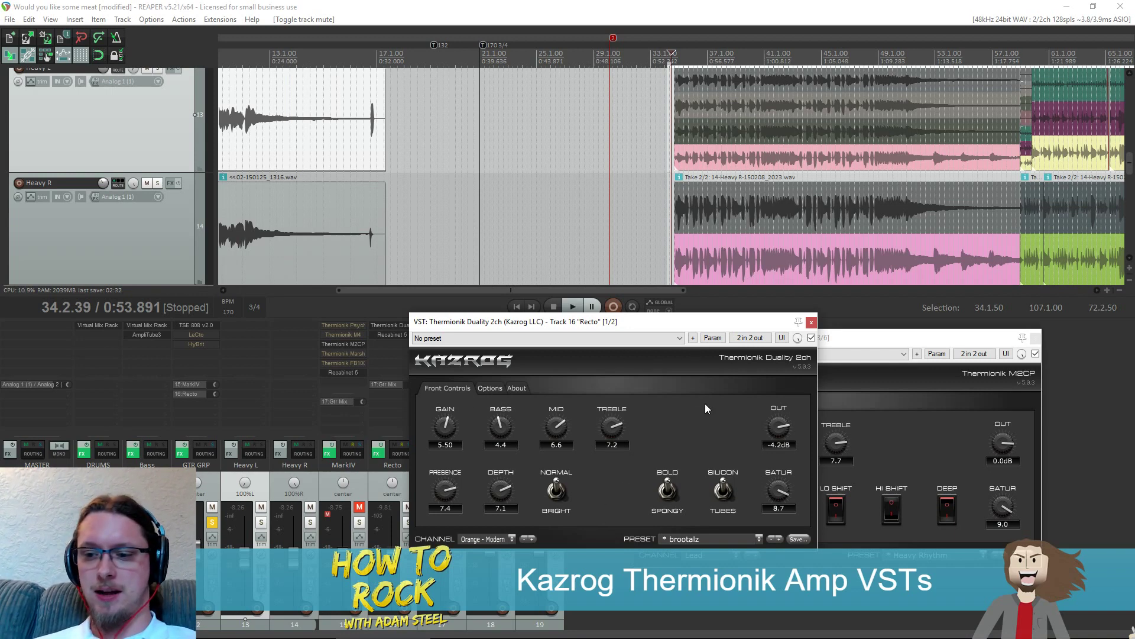
left_click(1035, 337)
left_click_drag(596, 324, 807, 362)
Play the heavy guitars through the Duality amp from the start of the Heavy R take at 34.2.43, and stop playback
left_click(671, 54)
scroll(680, 59, "up", 5)
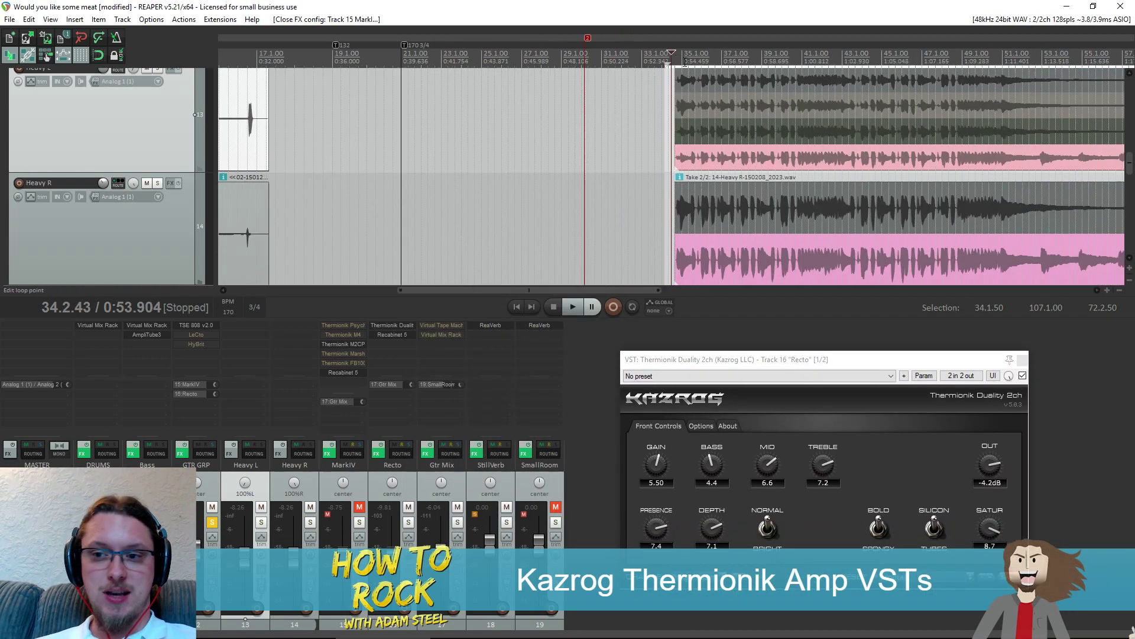
key("space")
scroll(680, 65, "down", 3)
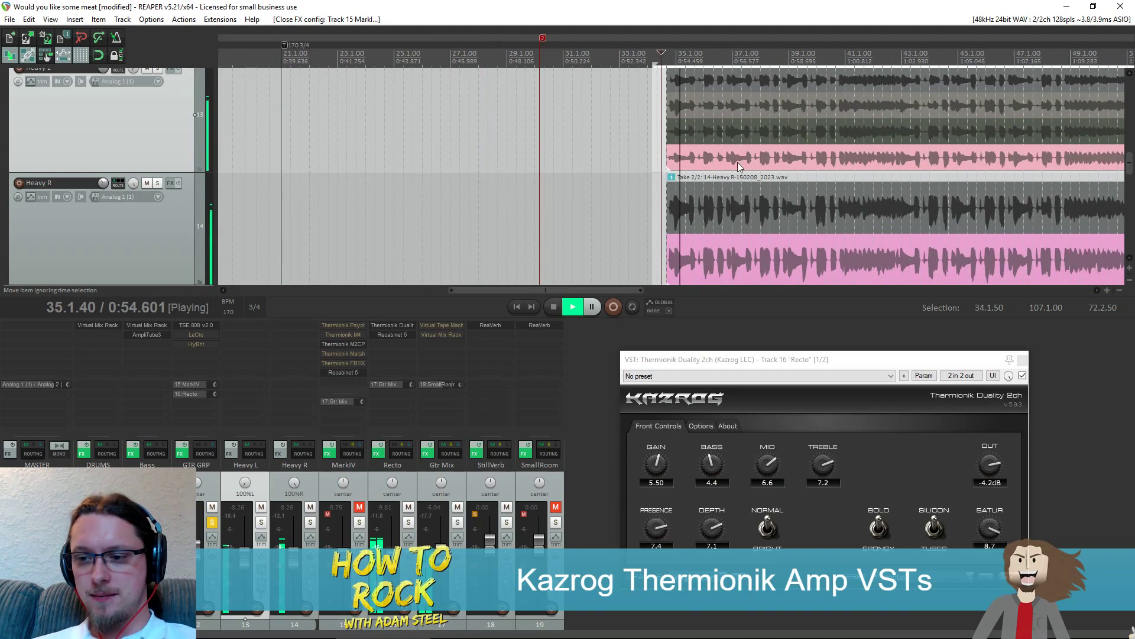
left_click_drag(574, 289, 636, 286)
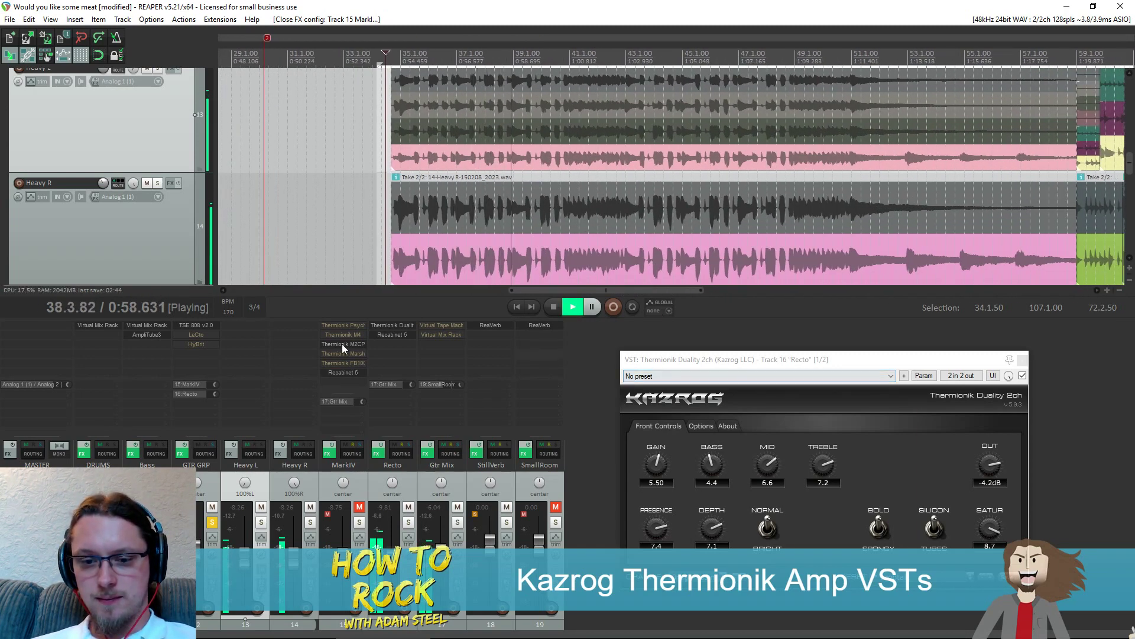
key("space")
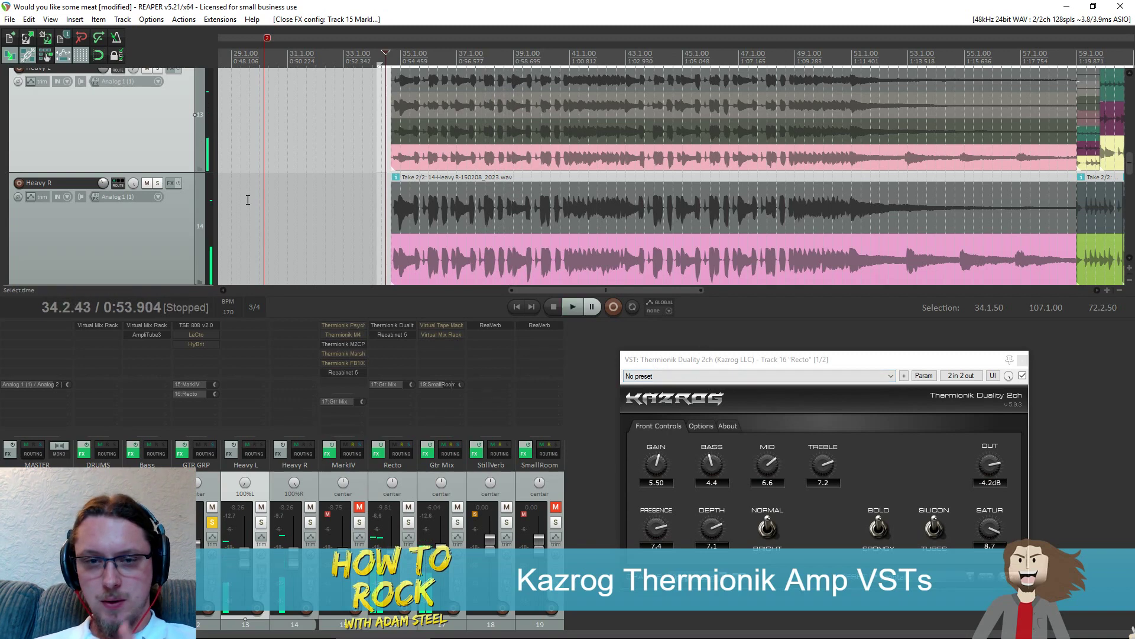
Bypass the TSE 808 overdrive on the guitar group track and close its window
left_click(190, 325)
left_click_drag(983, 356, 496, 309)
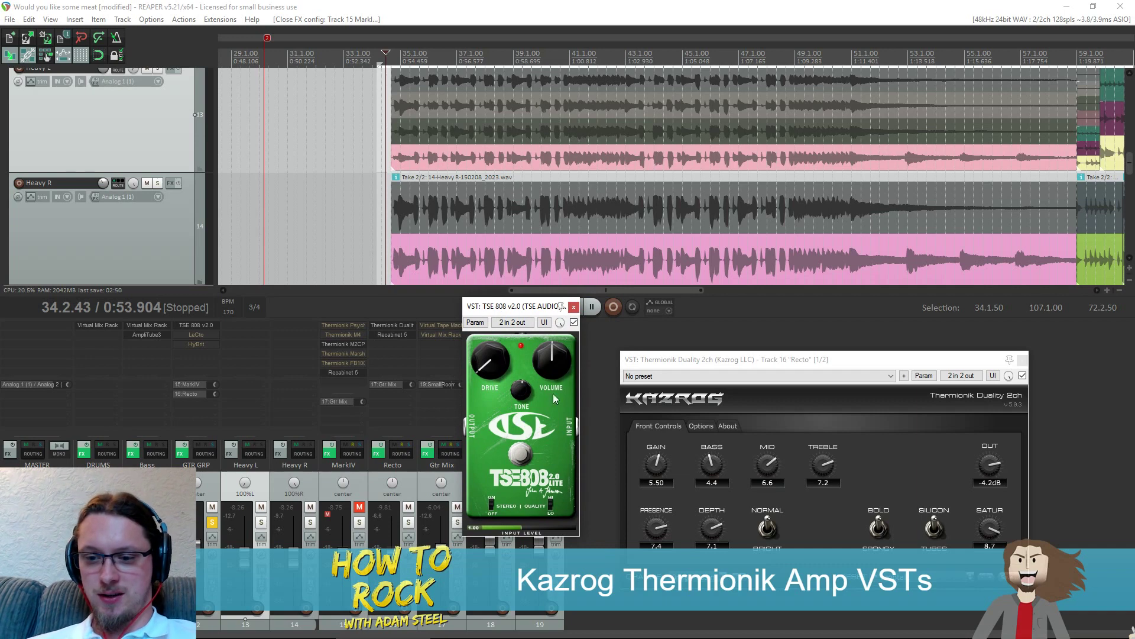
left_click(573, 323)
left_click(573, 306)
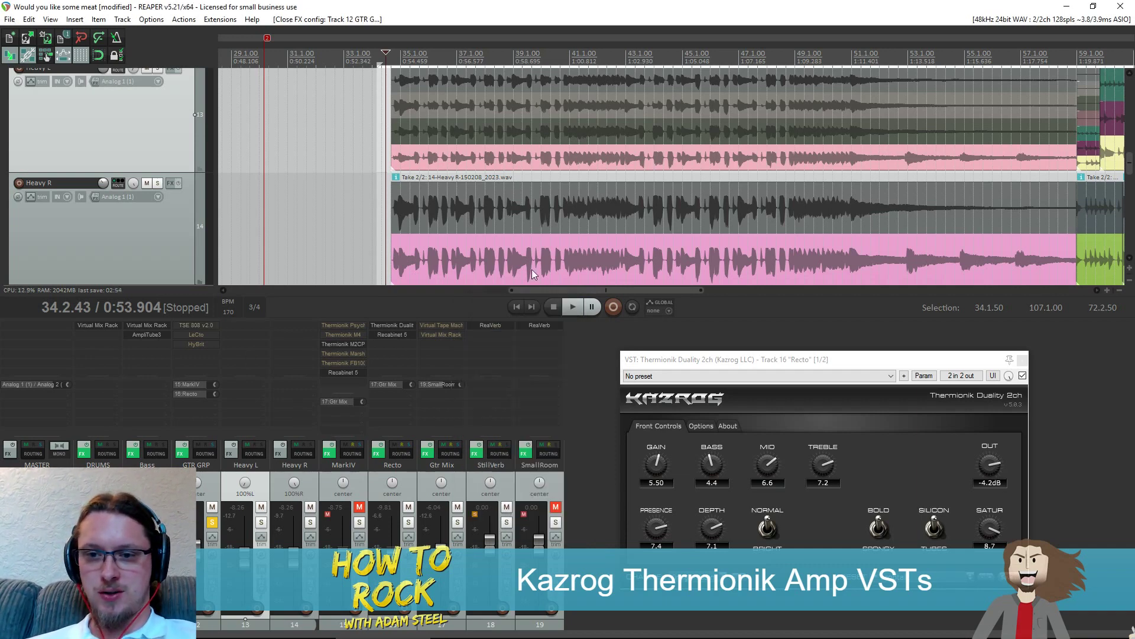
Play the guitars from 34.2.78 without the overdrive to audition the Duality amp alone
left_click(389, 56)
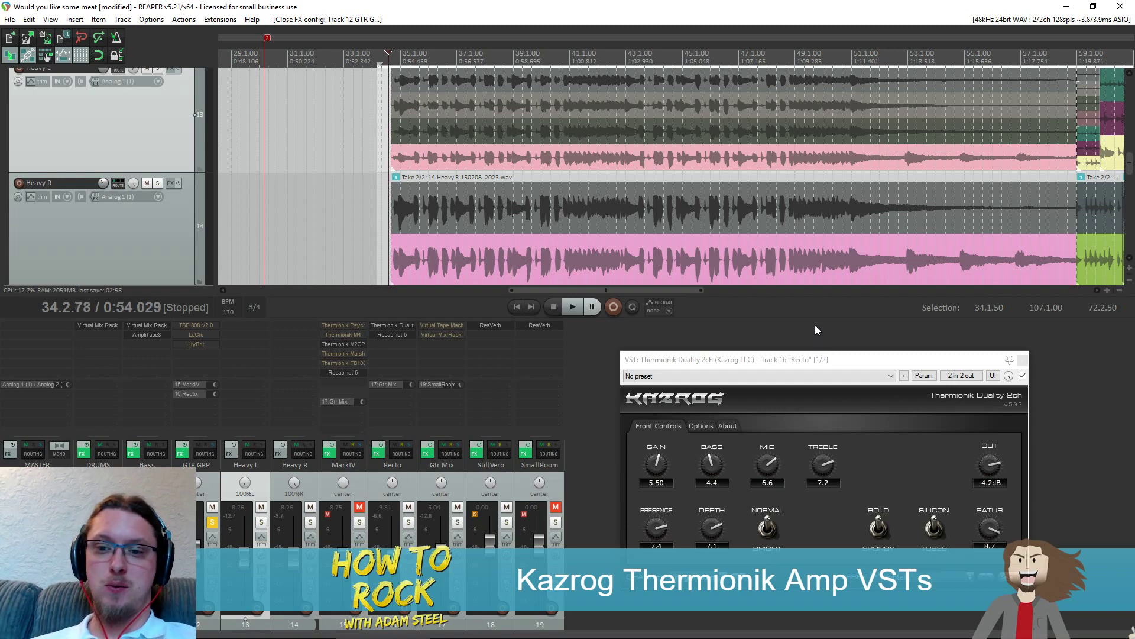
key("space")
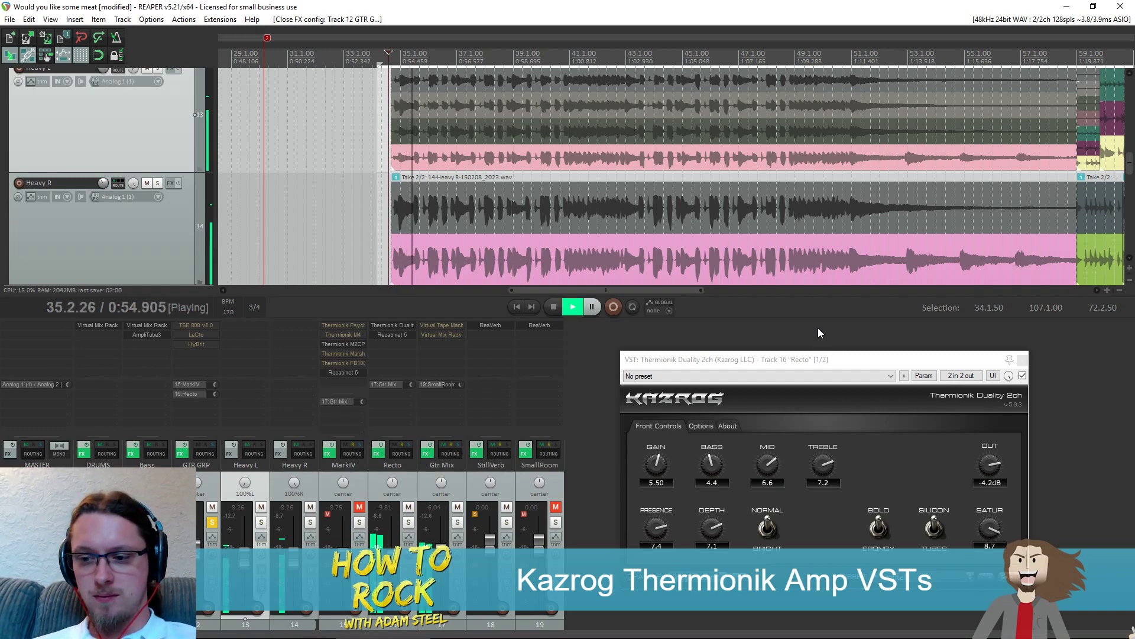
mouse_move(803, 365)
left_mouse_down()
mouse_move(834, 364)
mouse_move(819, 365)
left_mouse_up()
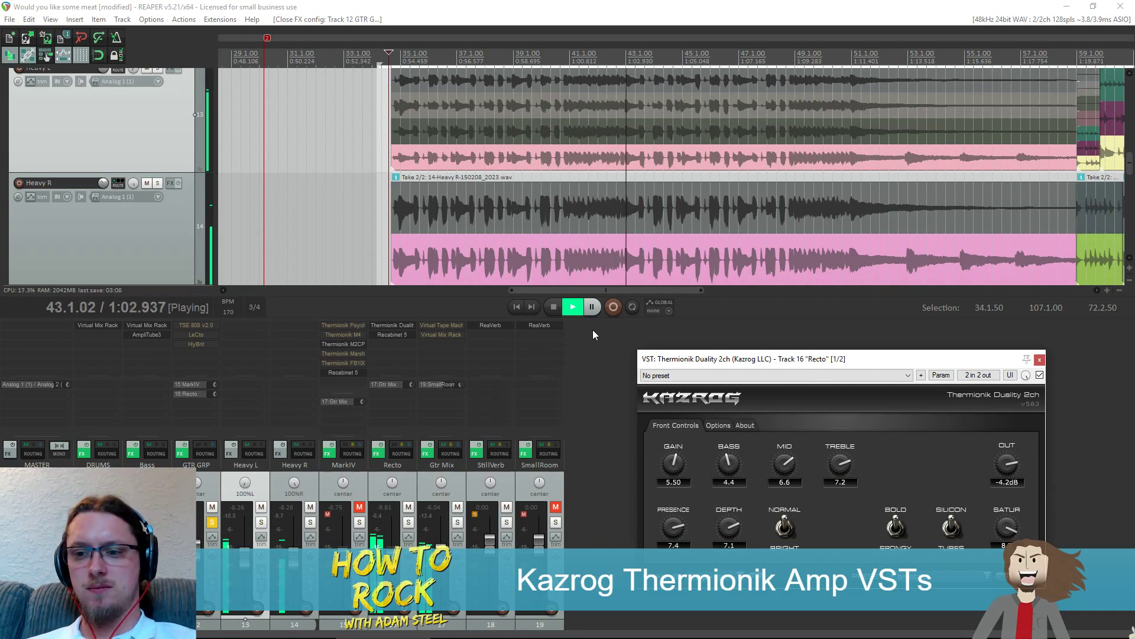
key("space")
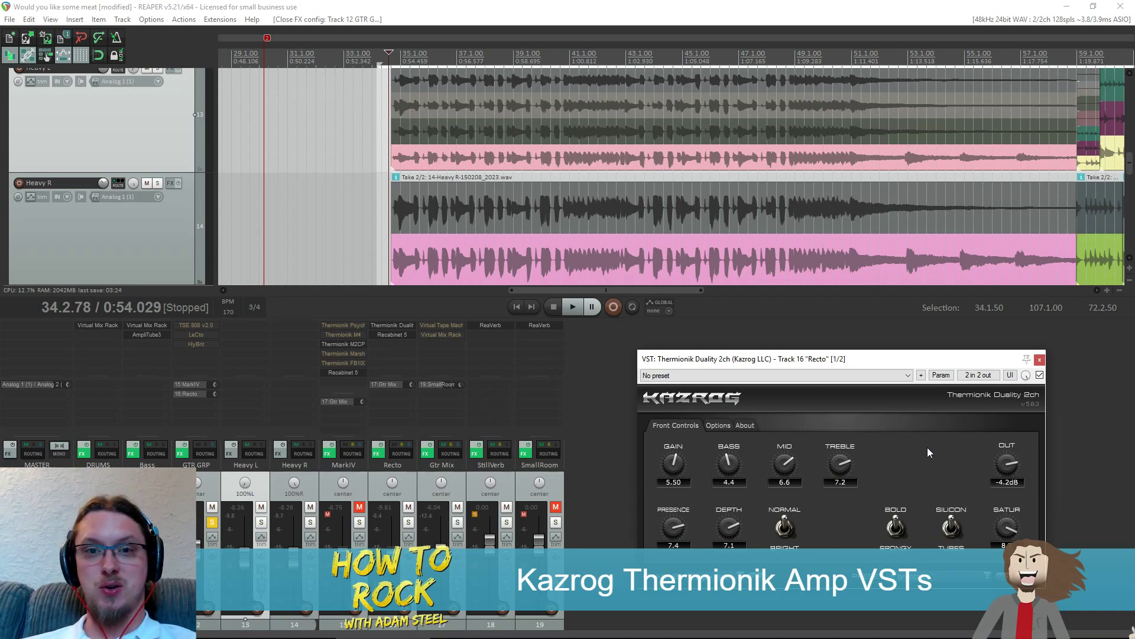
Glance at the Duality amp's options, and on its front controls switch from Bold to Spongy and from Silicon to Tubes
left_click(719, 427)
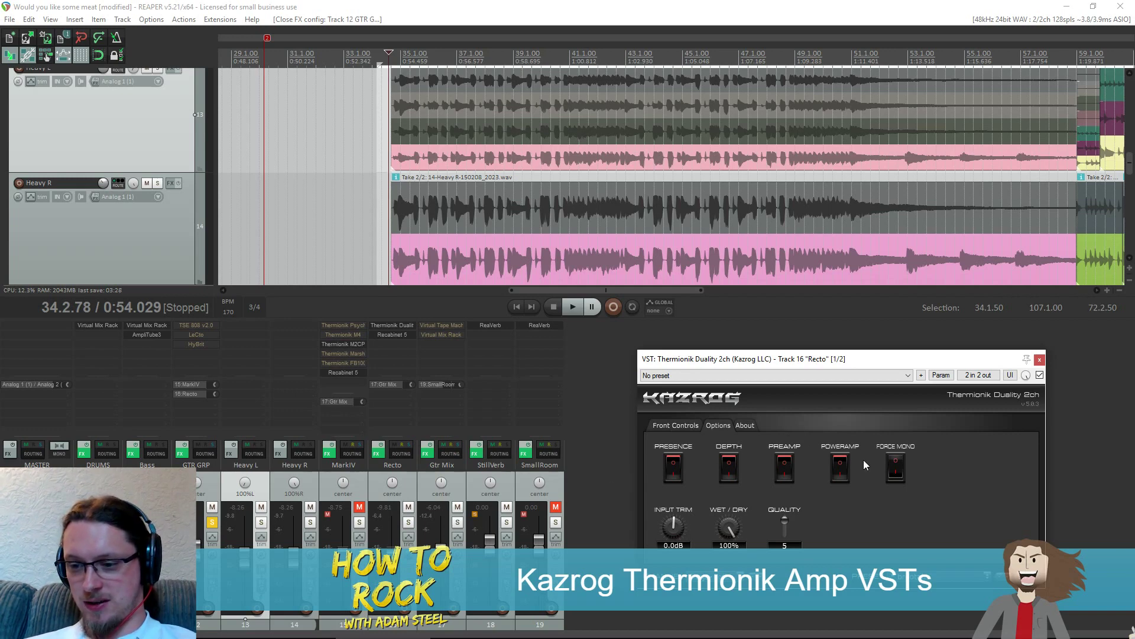
left_click(679, 425)
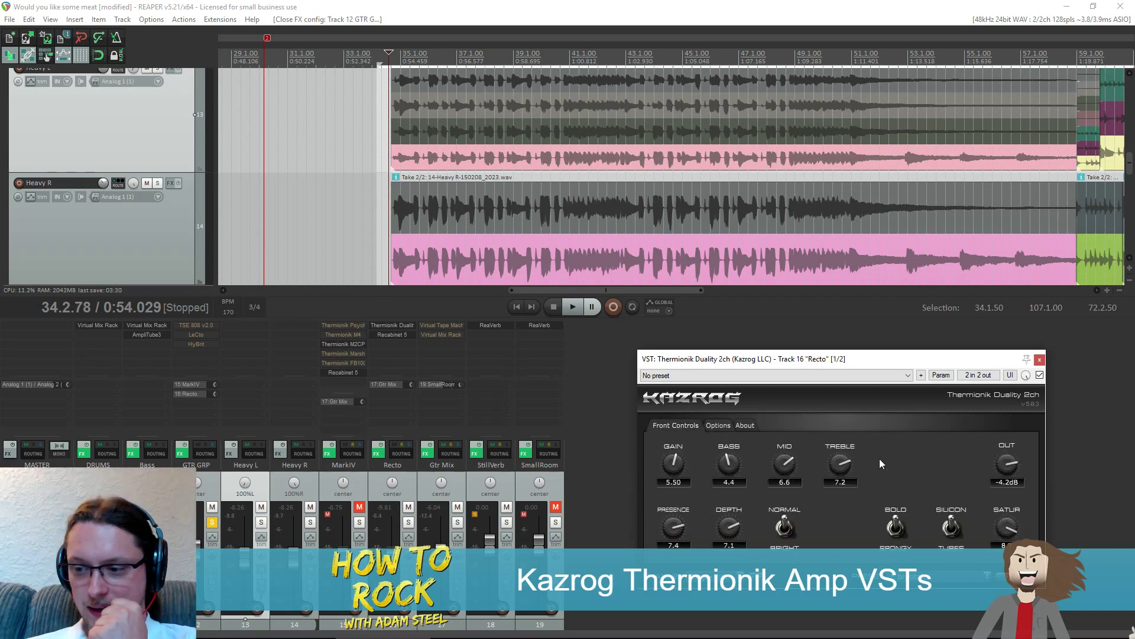
left_click(895, 525)
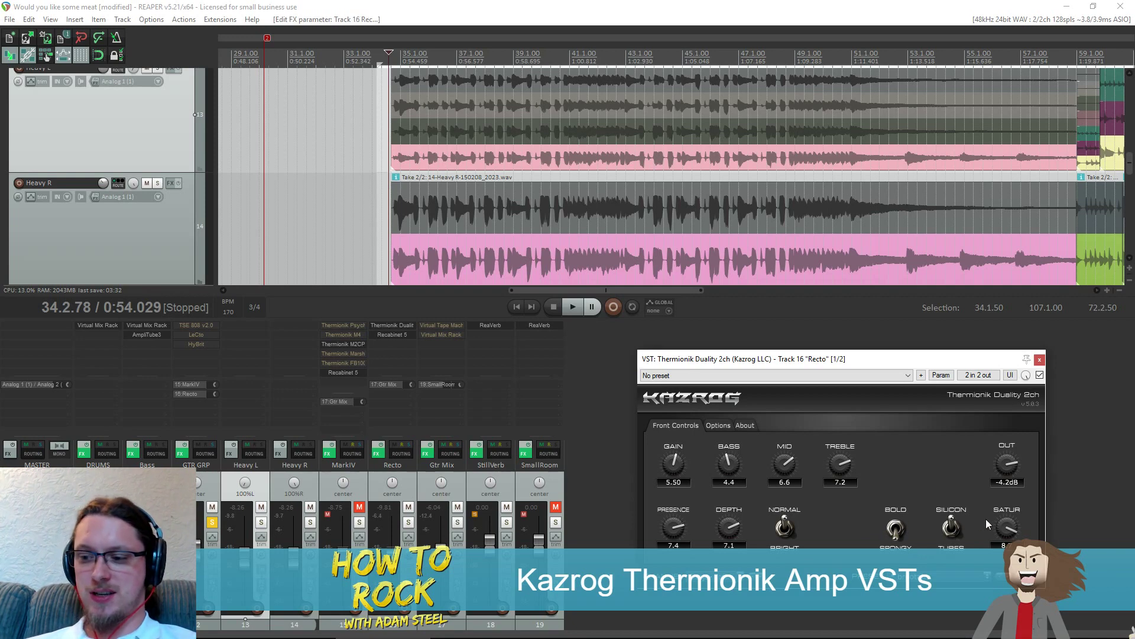
left_click(952, 527)
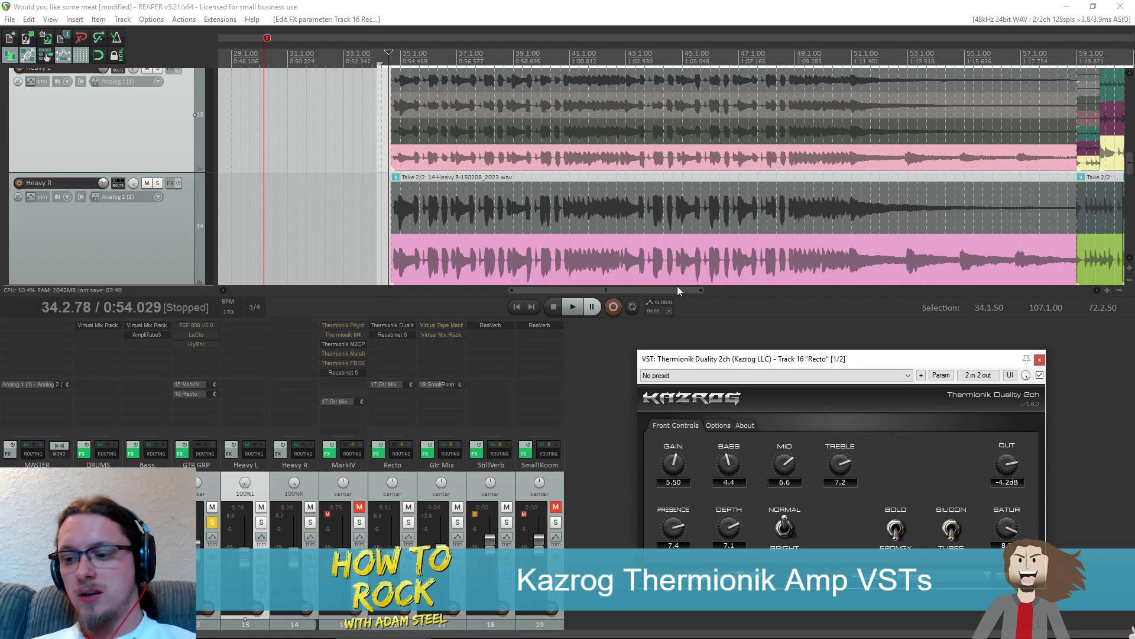
Play the guitars with the Spongy and Tubes settings, and set the amp's switches back to Bold and Silicon
left_click_drag(435, 60, 412, 61)
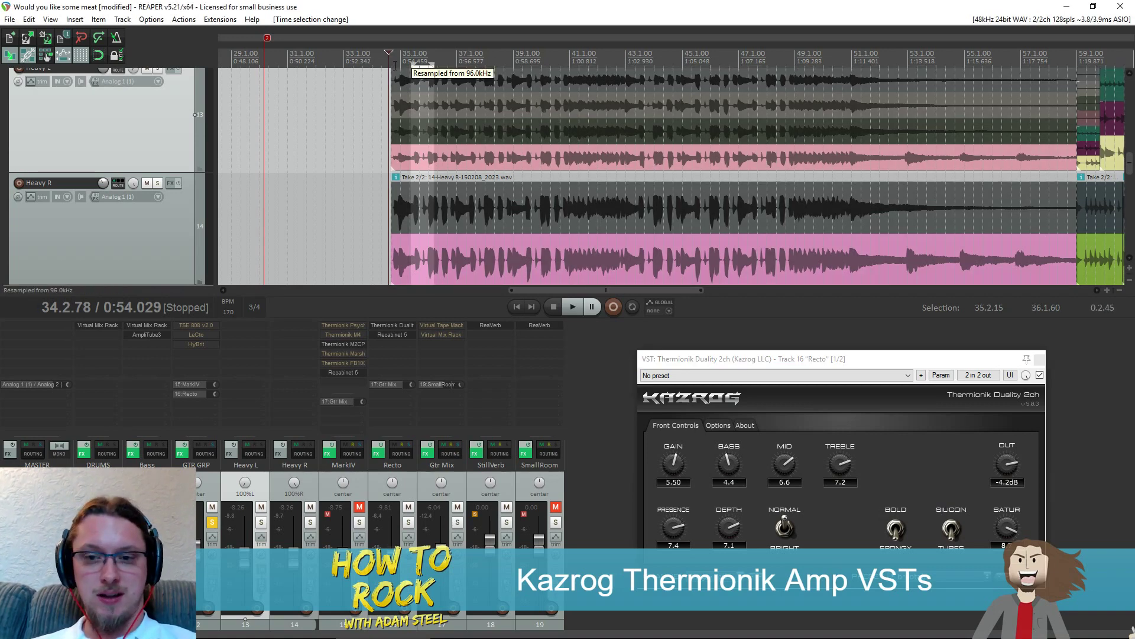
key("ctrl+z")
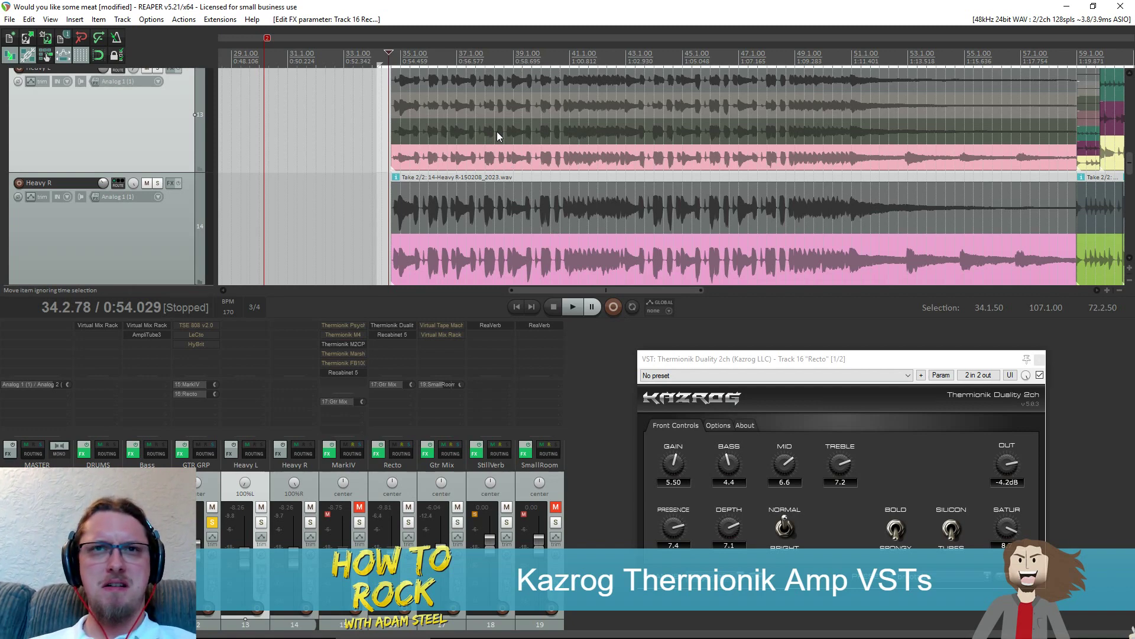
key("space")
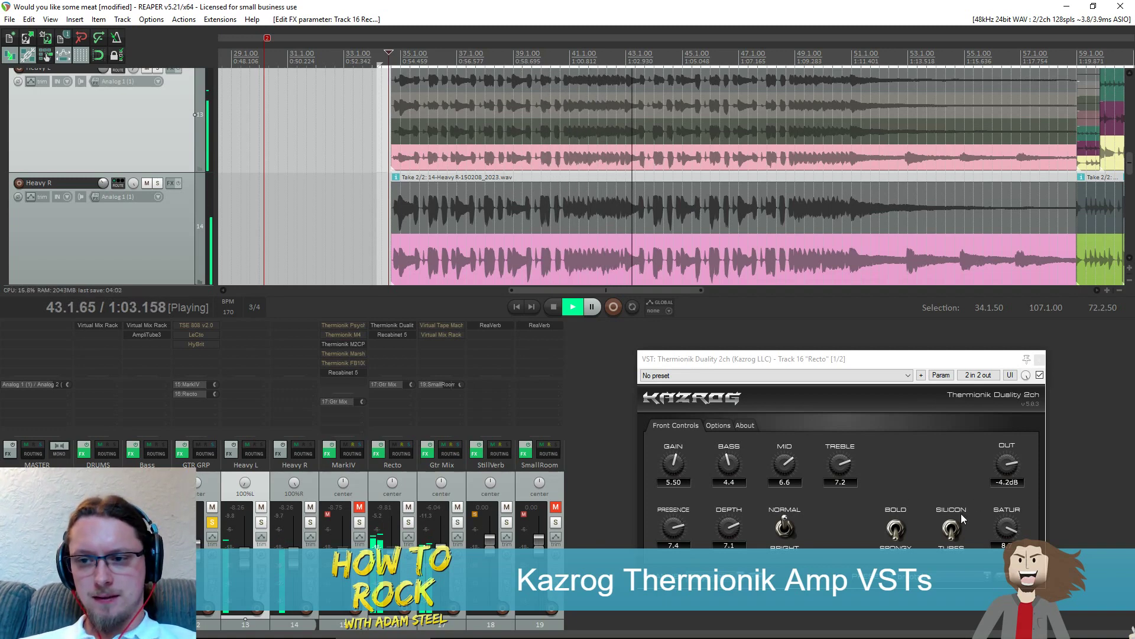
key("space")
left_click(938, 514)
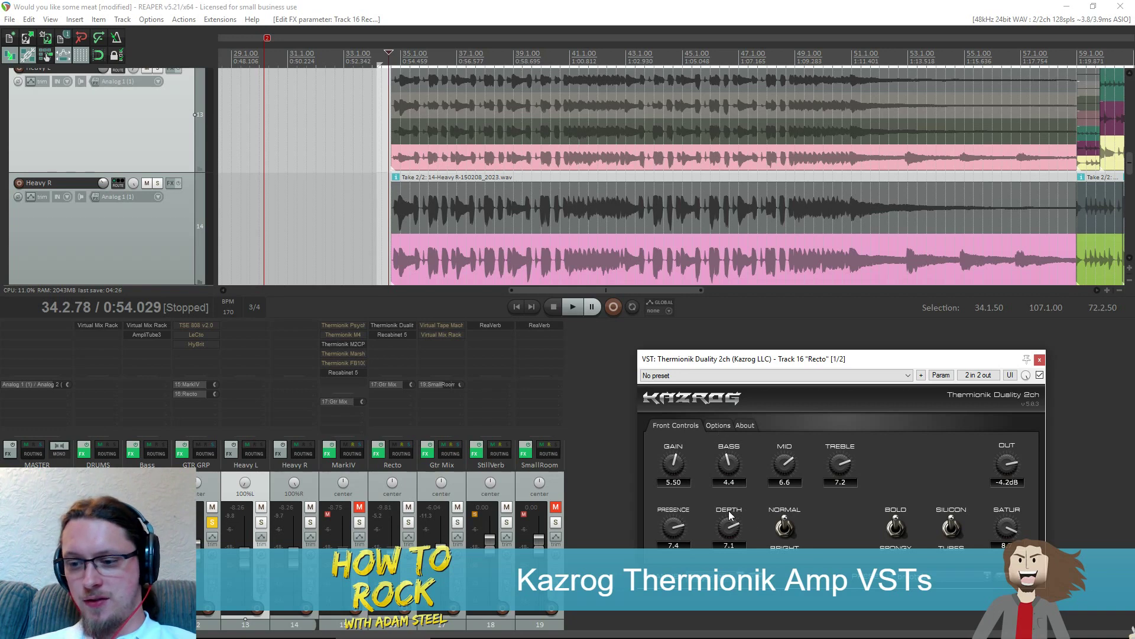
Examine the Duality amp's option switches, including Depth, and return to its front controls
left_click(718, 425)
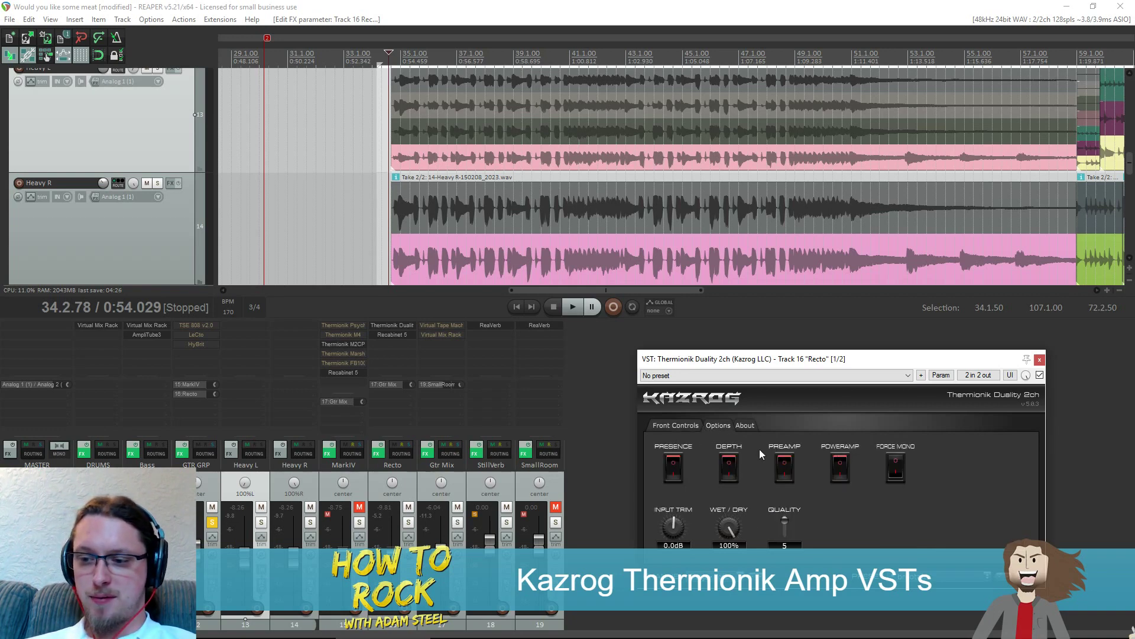
left_click(678, 424)
left_click(719, 426)
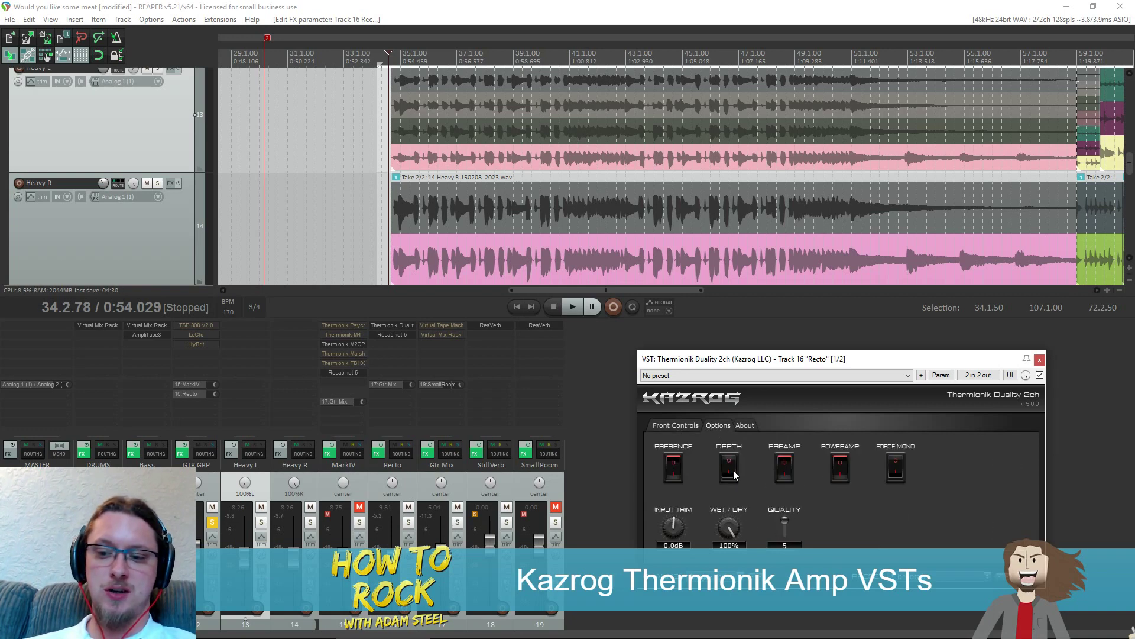
left_click(679, 430)
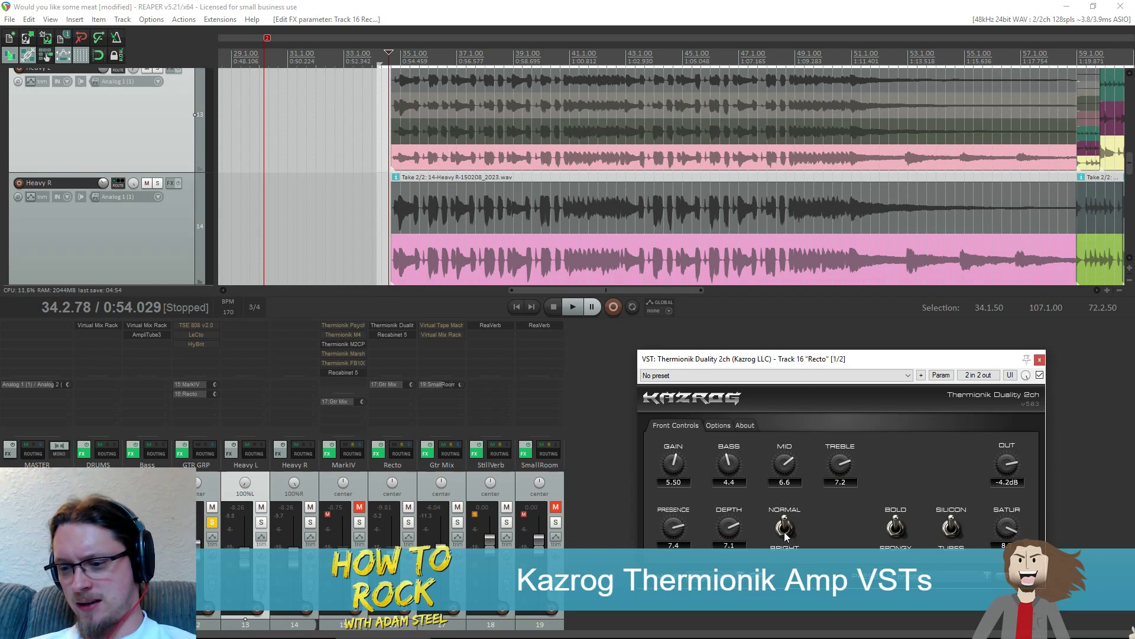
Play the guitars from 34.2.78 through the Duality amp with the Bold, Silicon and Normal settings
key("space")
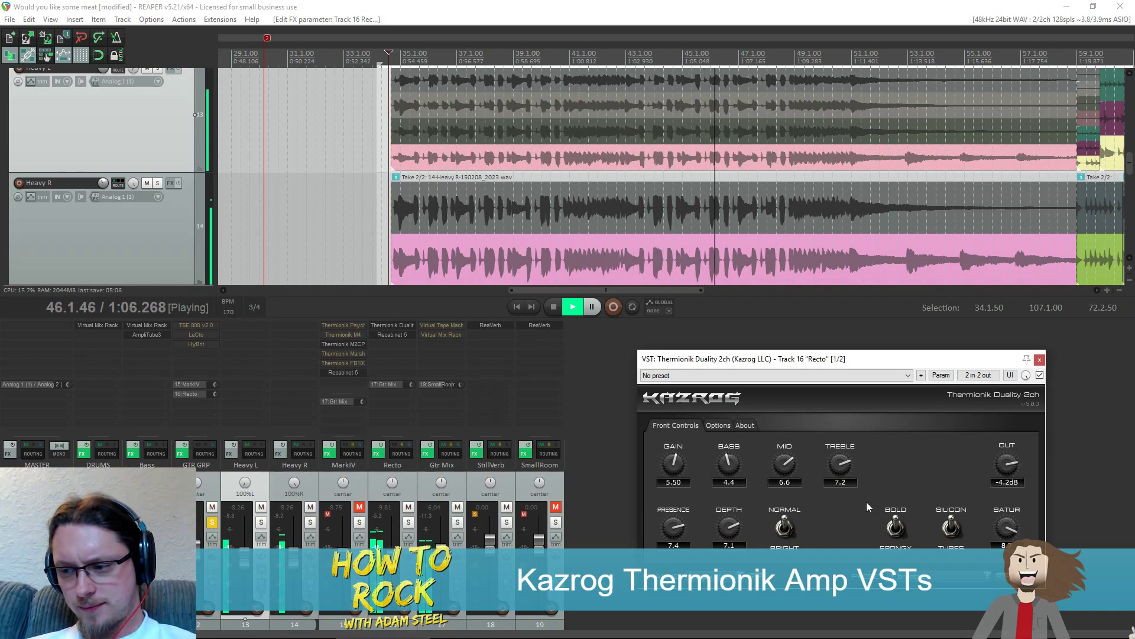
key("space")
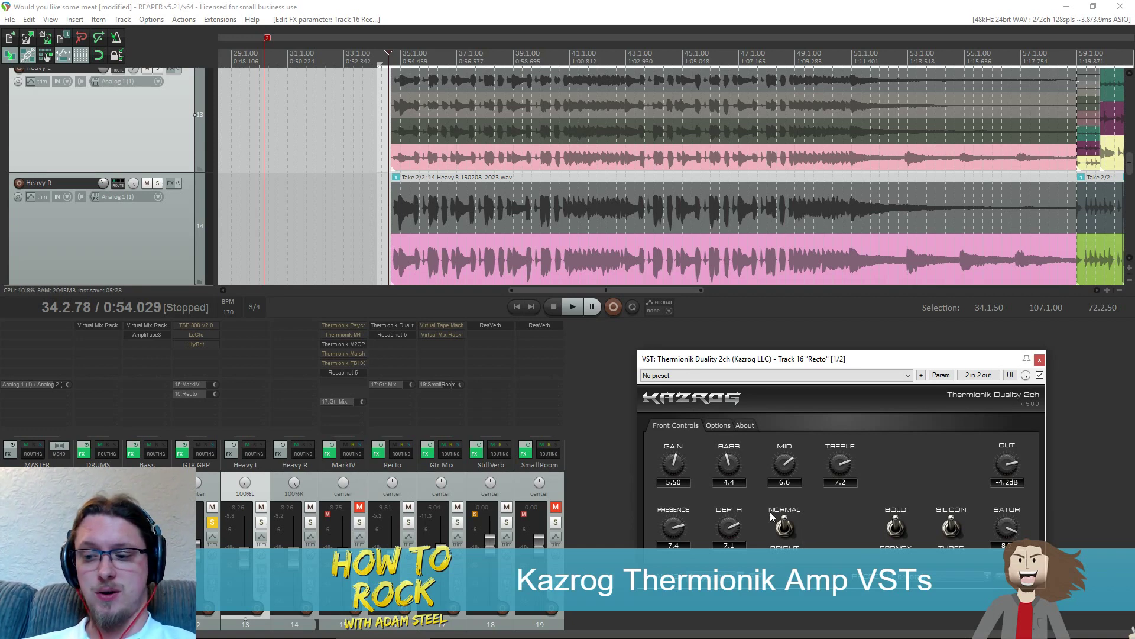
Bypass the Duality amp, enable LeCto on the GTR GRP track instead, and play the guitars through it for comparison
left_click(385, 326, "shift")
left_click(202, 337)
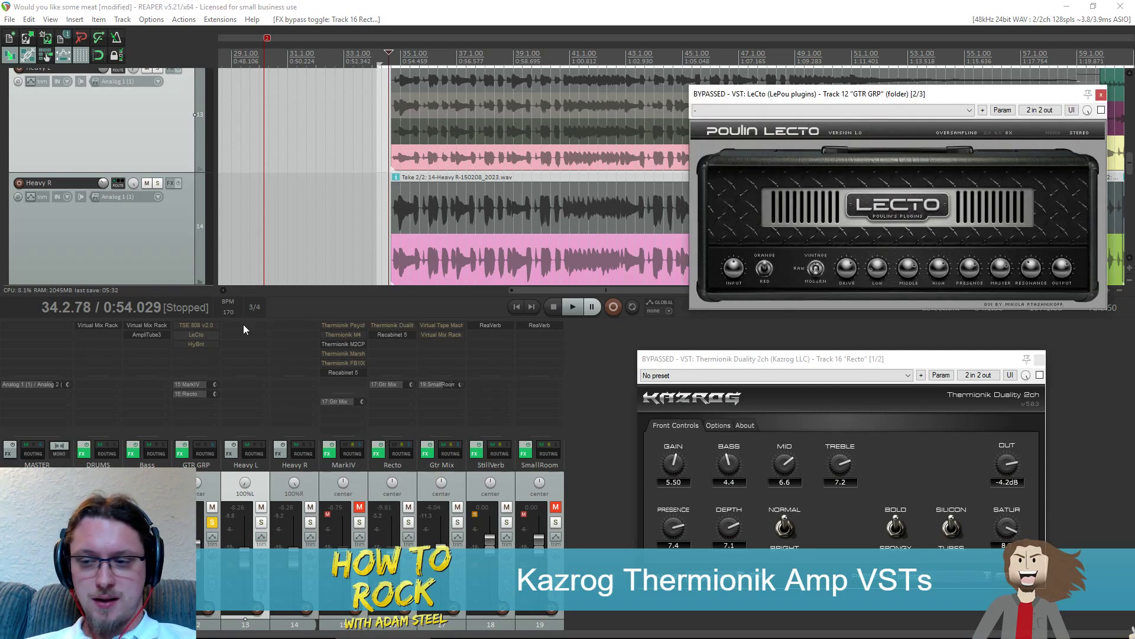
left_click_drag(789, 94, 723, 117)
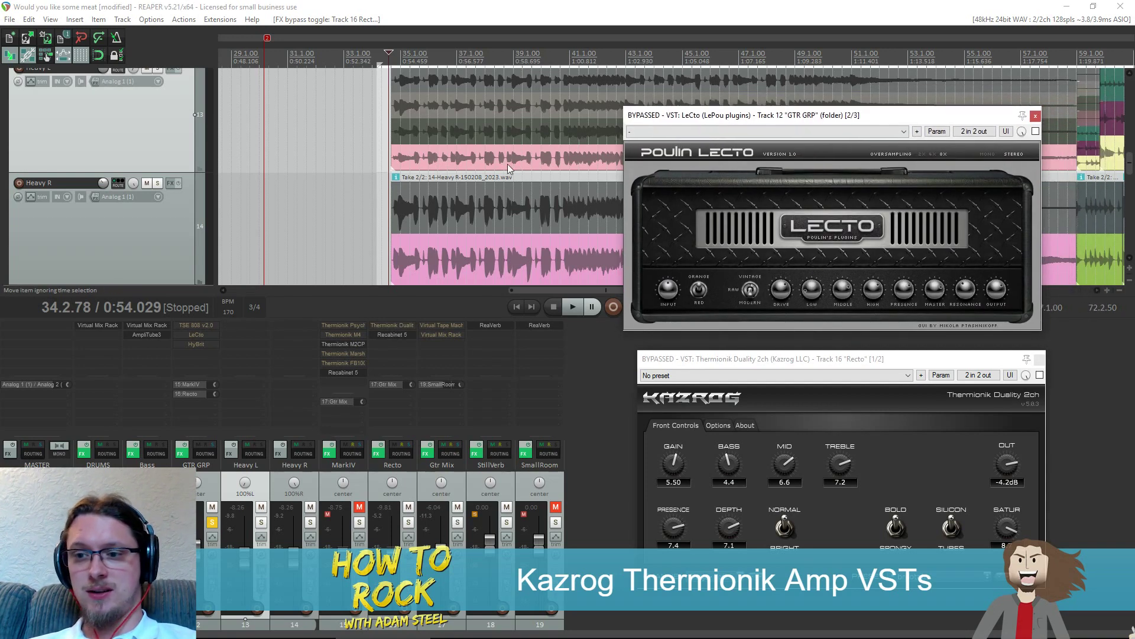
left_click(189, 336, "shift")
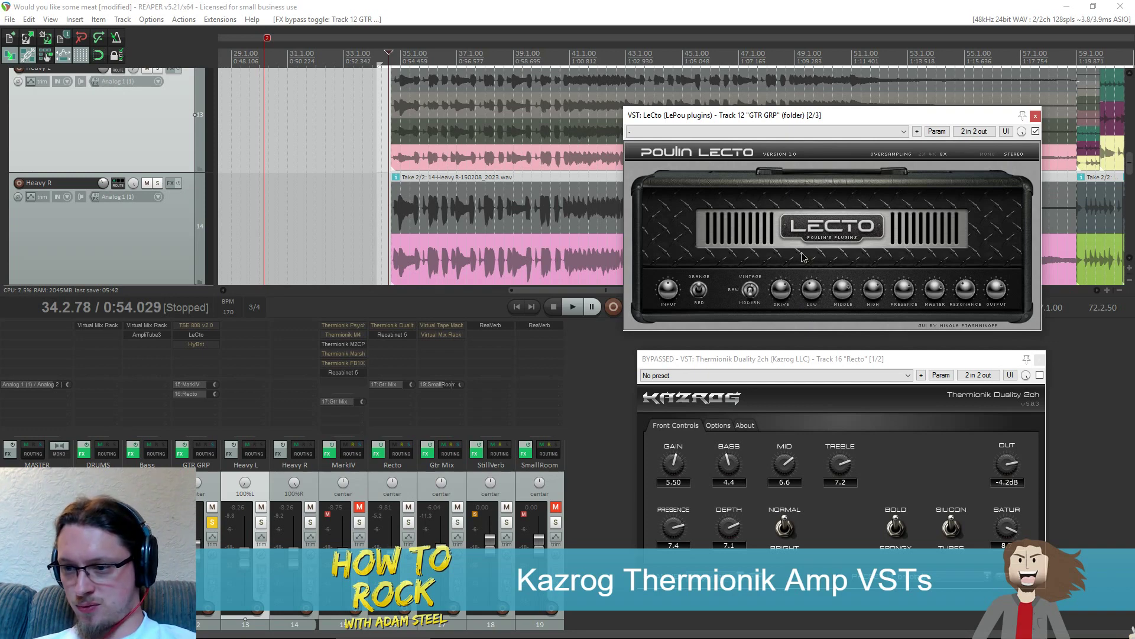
left_click(829, 281)
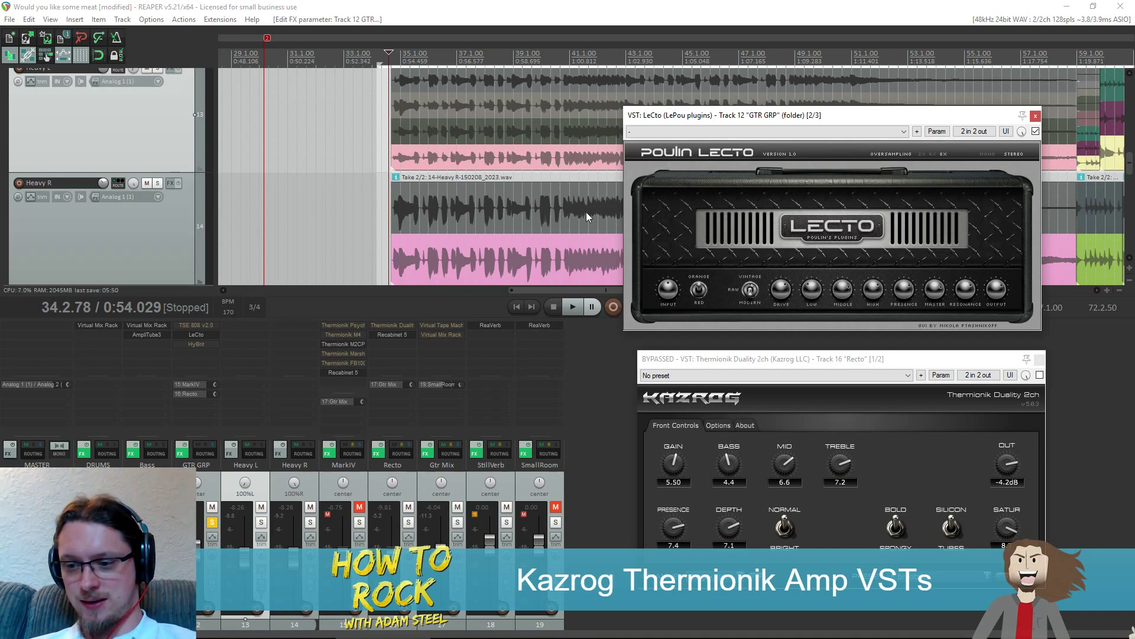
key("space")
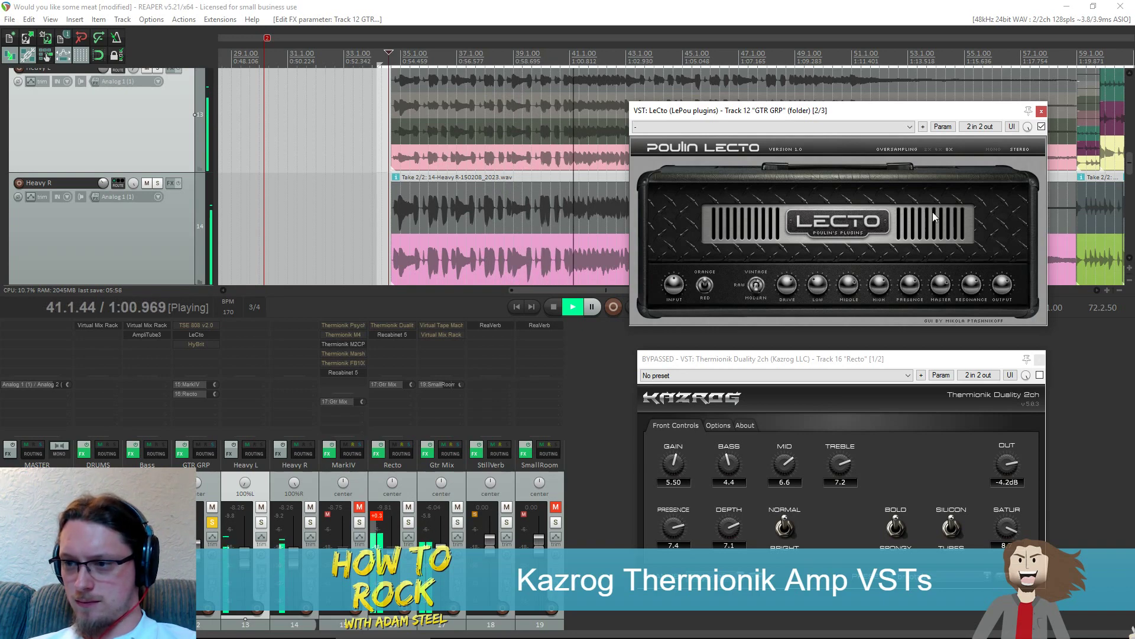
key("space")
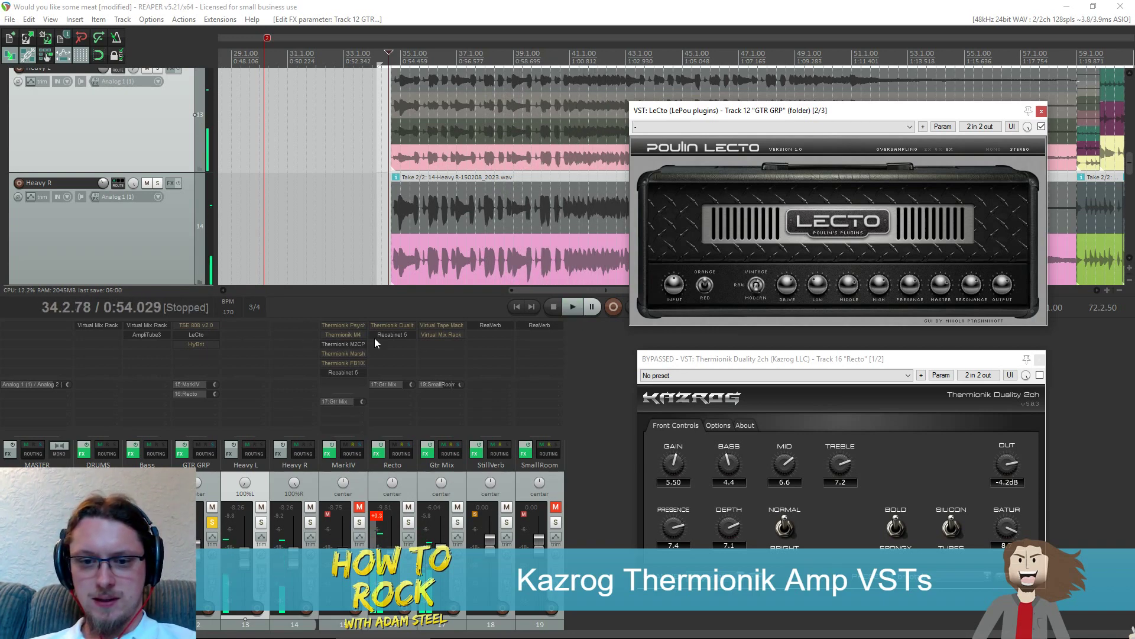
Bypass LeCto, re-enable the Duality amp on the Recto track, and play the same guitar passage
left_click(207, 335, "shift")
left_click(385, 325, "shift")
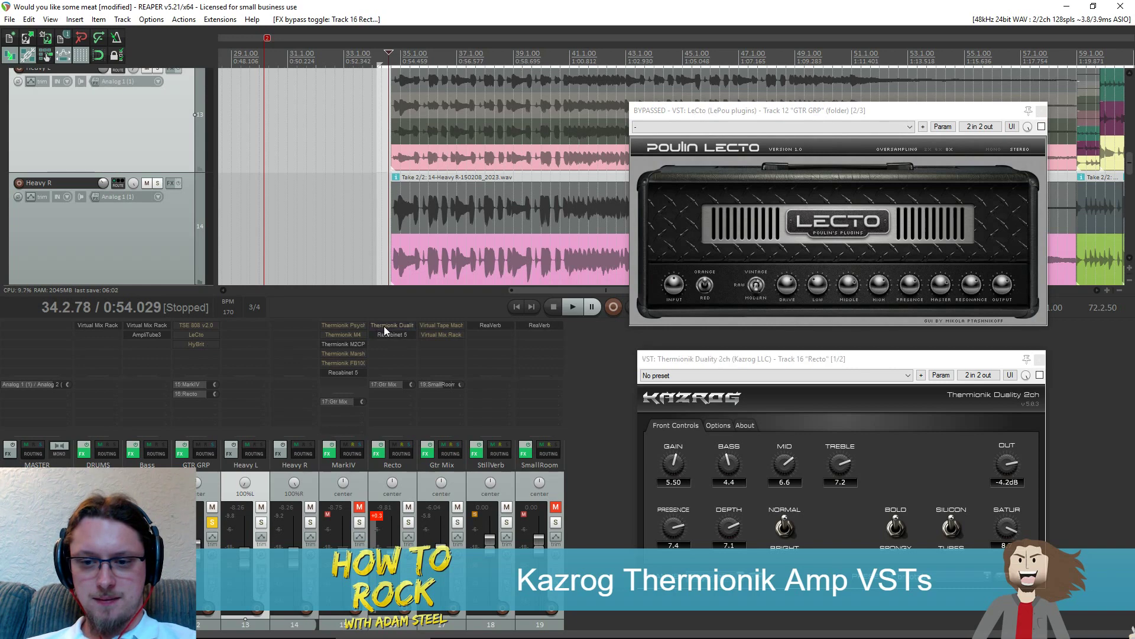
key("space")
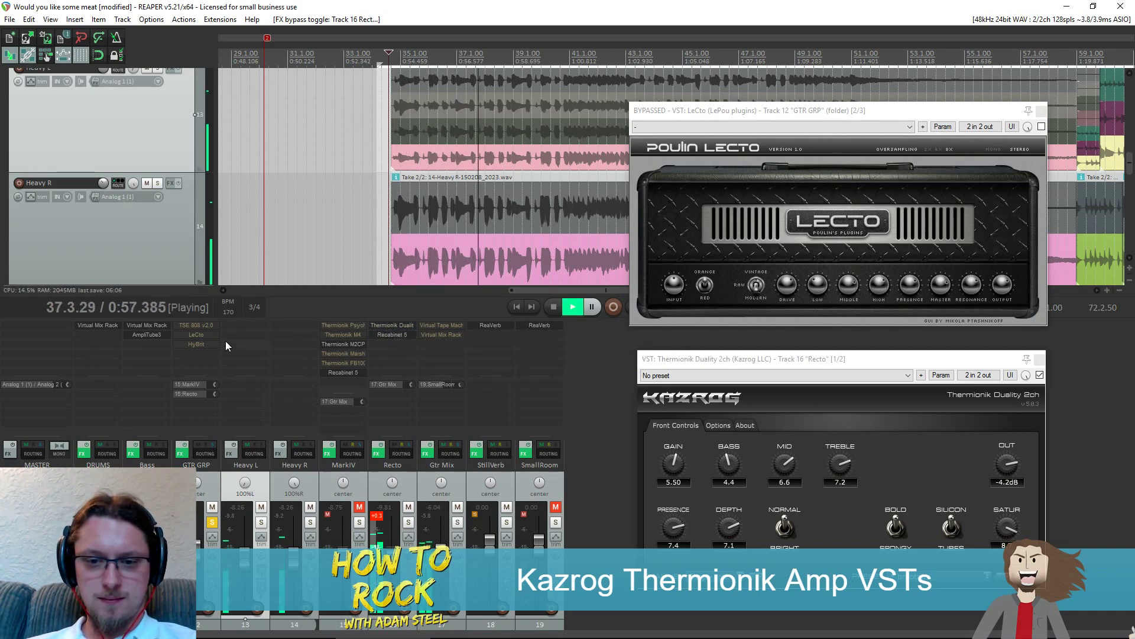
left_click(993, 284)
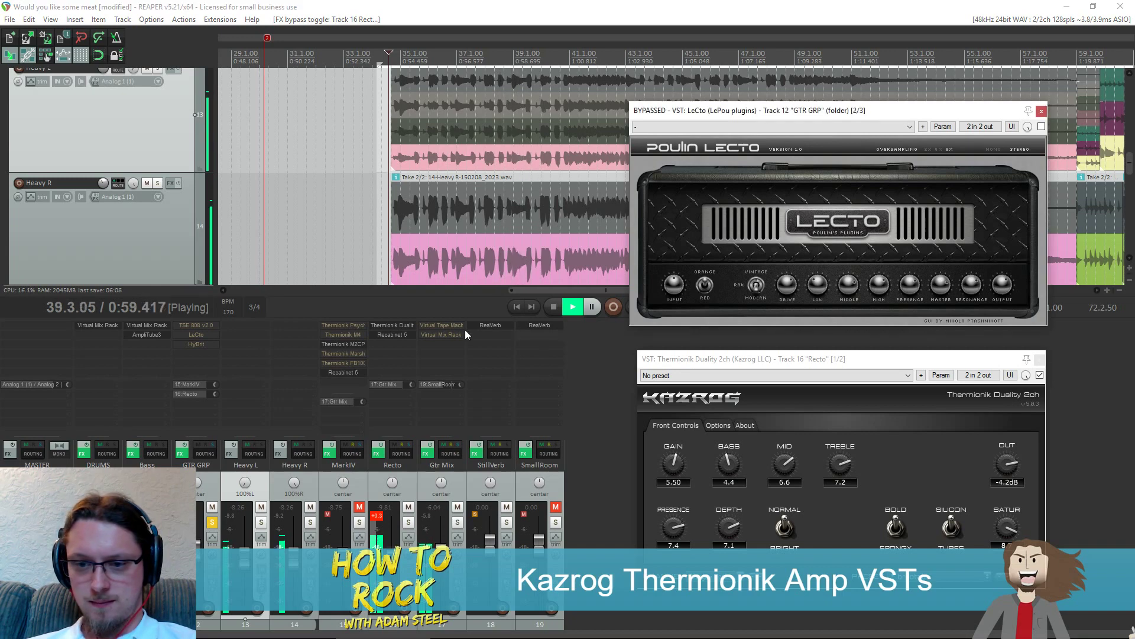
key("space")
Swap the Duality amp back to LeCto and replay the guitars to compare the two amps again
left_click(401, 325, "shift")
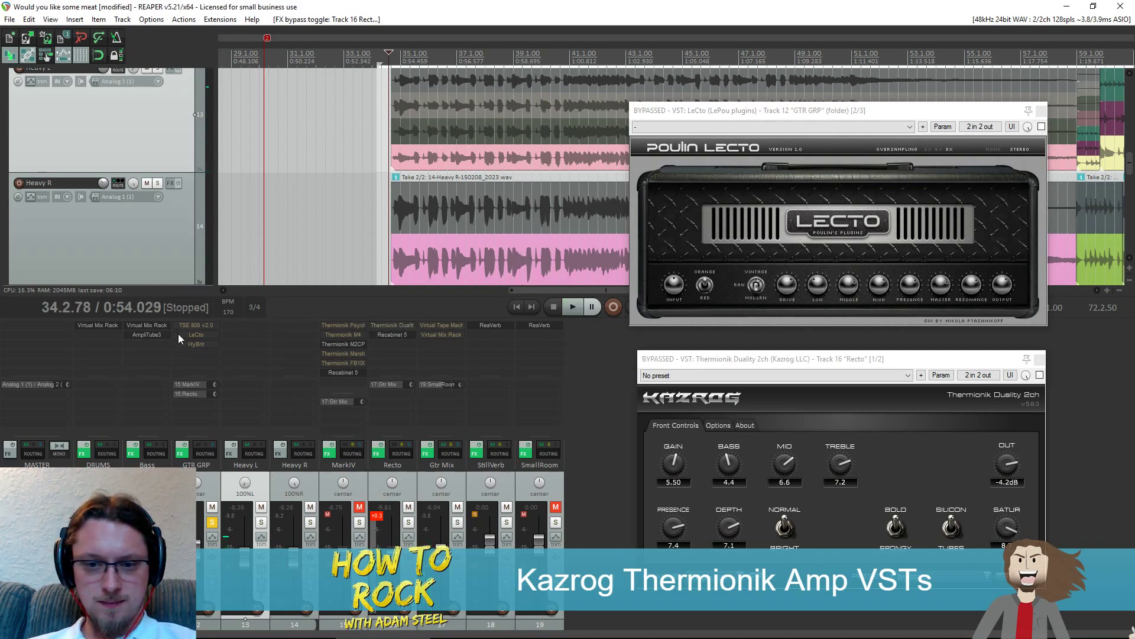
left_click(188, 335, "shift")
key("space")
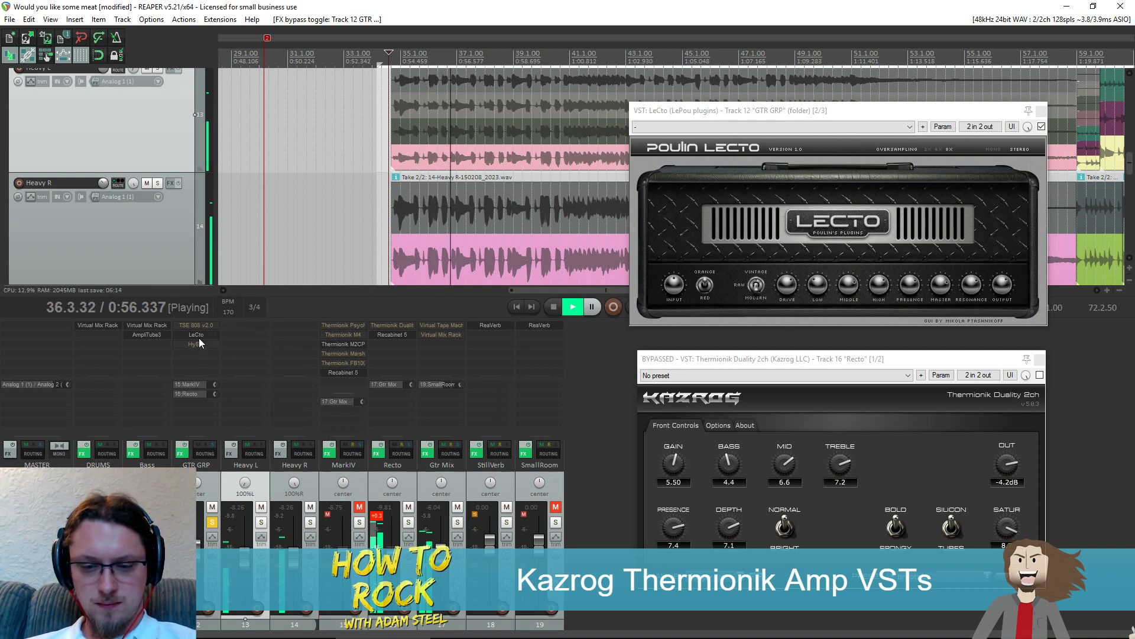
key("space")
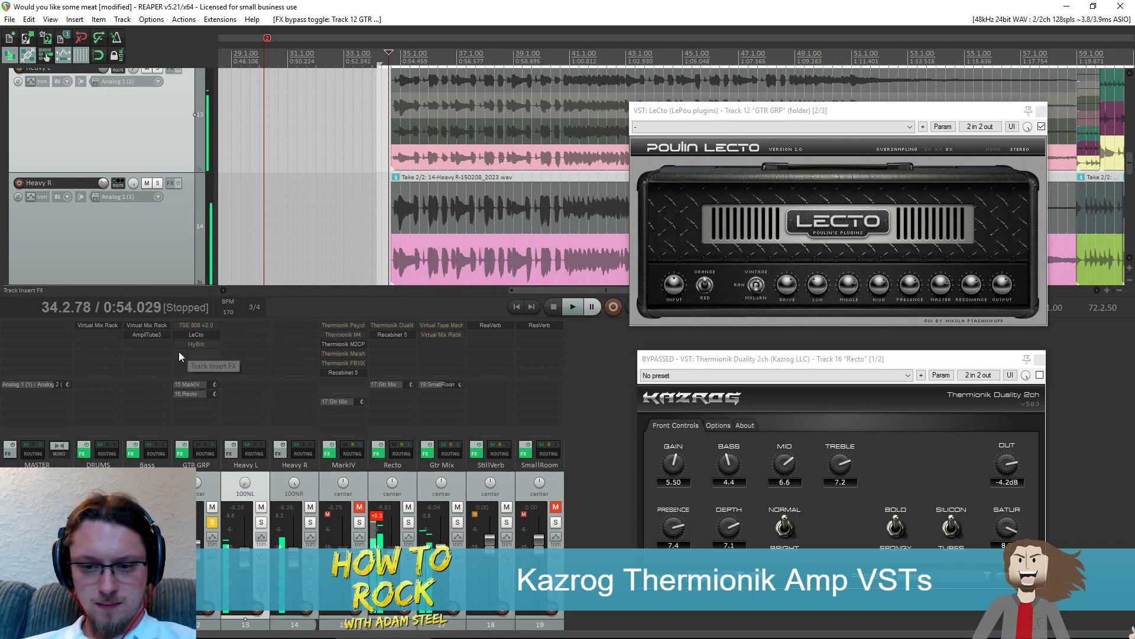
Bypass LeCto and close its window, then re-enable the Duality amp and dismiss its licence notice to show the front controls
left_click(193, 337, "shift")
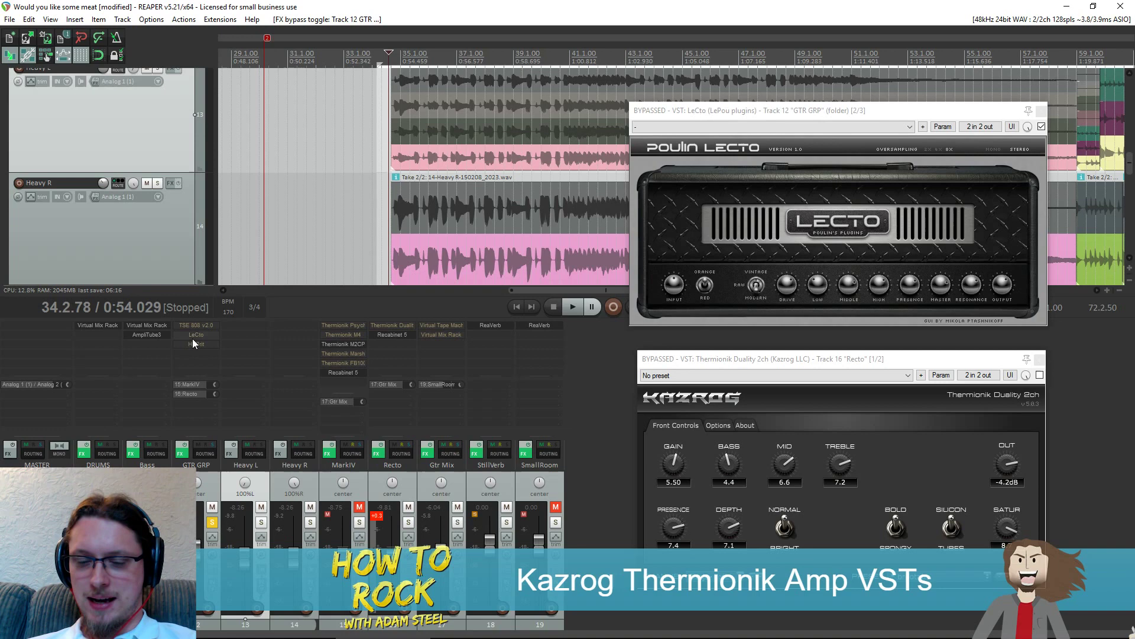
left_click(400, 326)
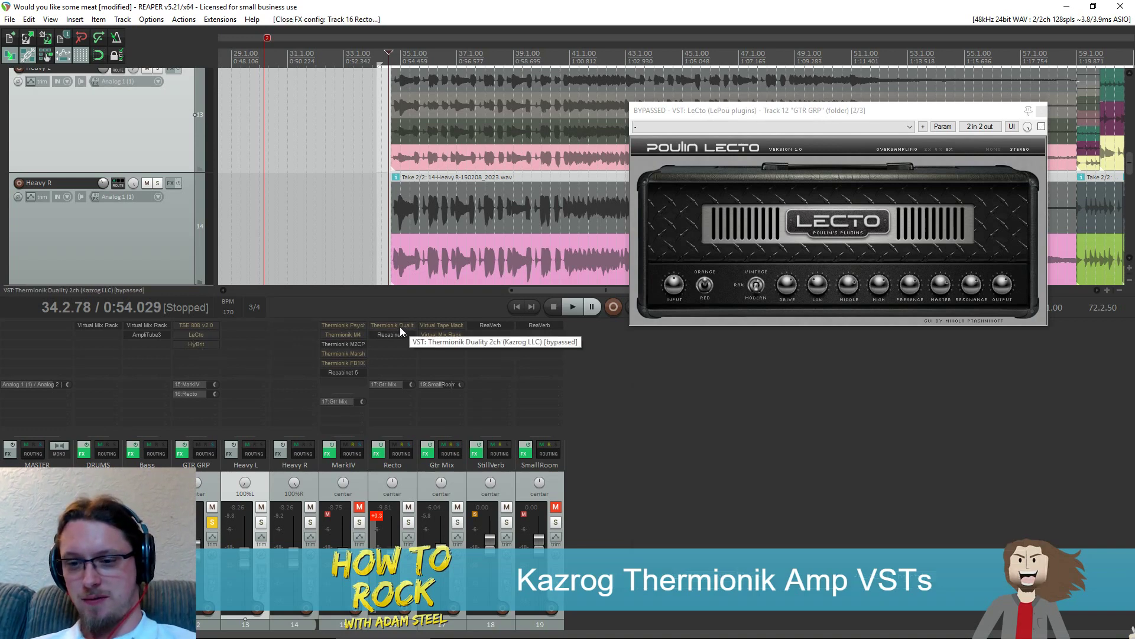
left_click(400, 326)
left_click(400, 326, "shift")
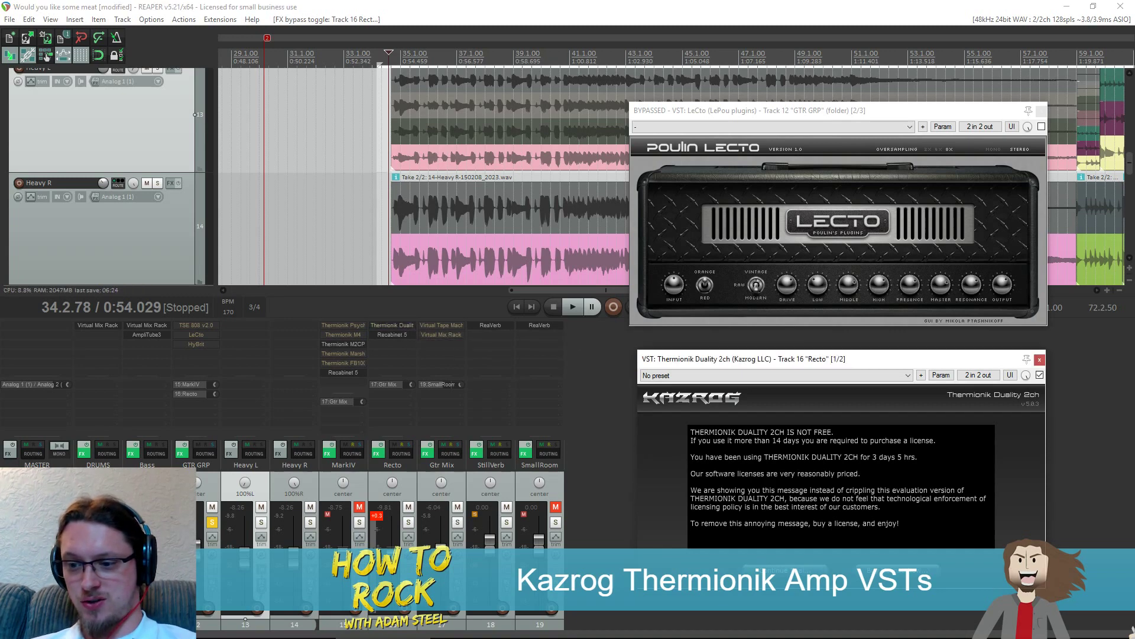
left_click(781, 570)
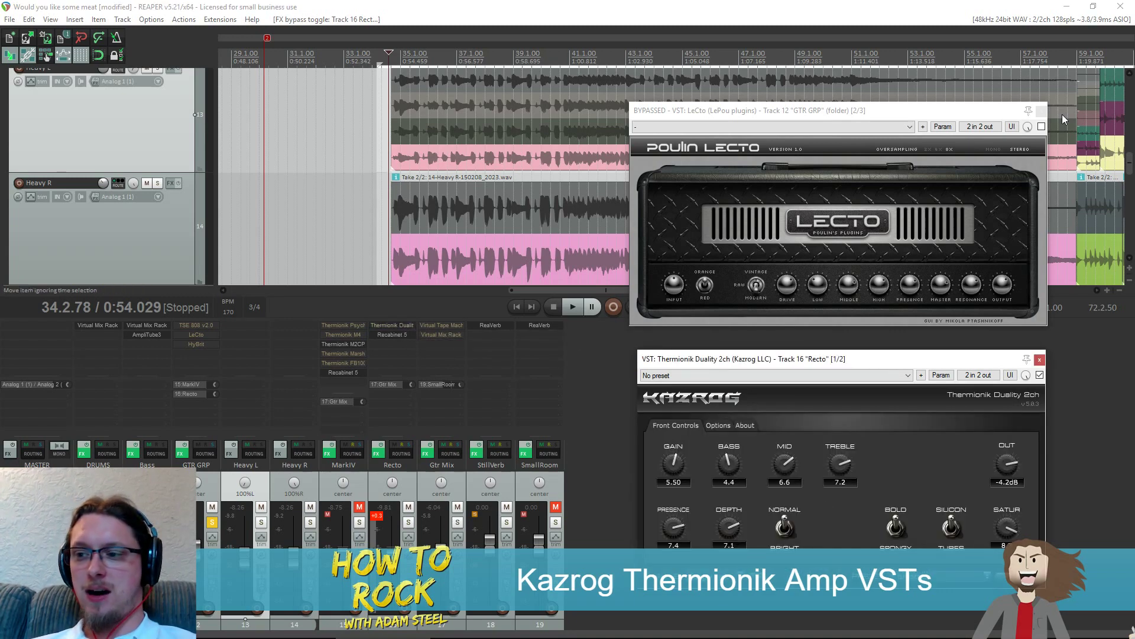
left_click(1044, 110)
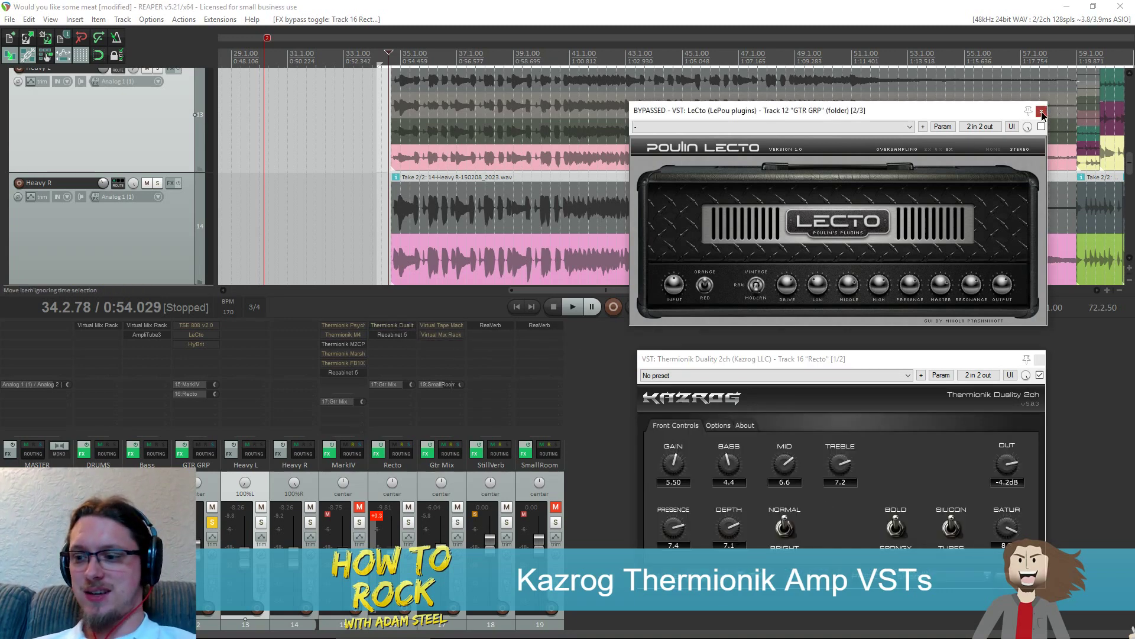
Play the guitars through the re-enabled Duality amp with Bass at 4.4 as a reference
left_click_drag(867, 360, 879, 348)
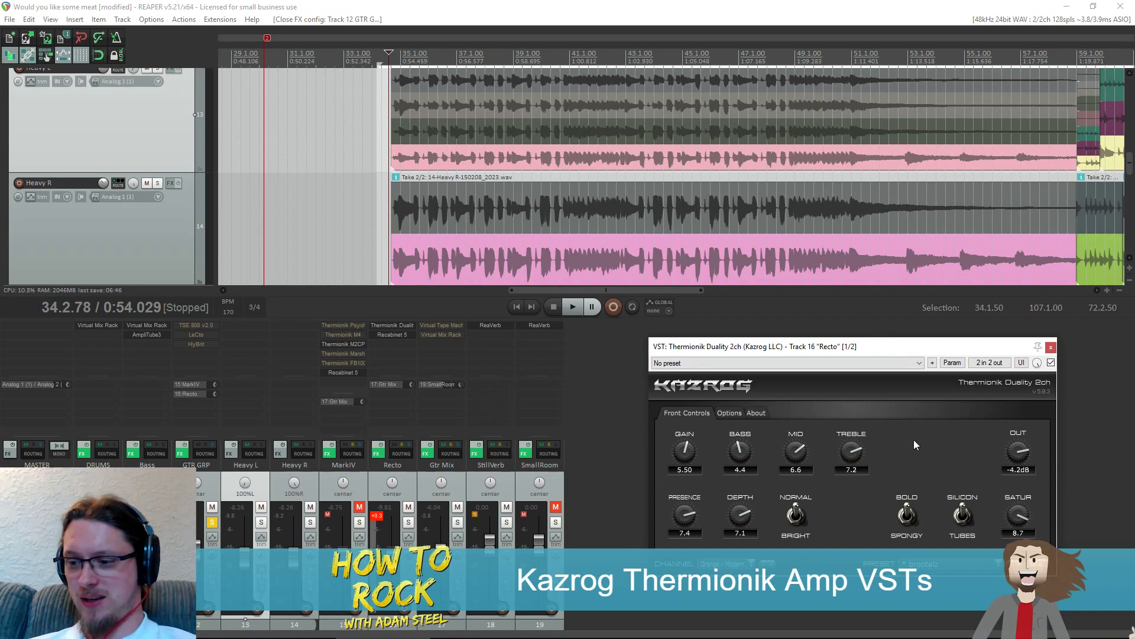
key("space")
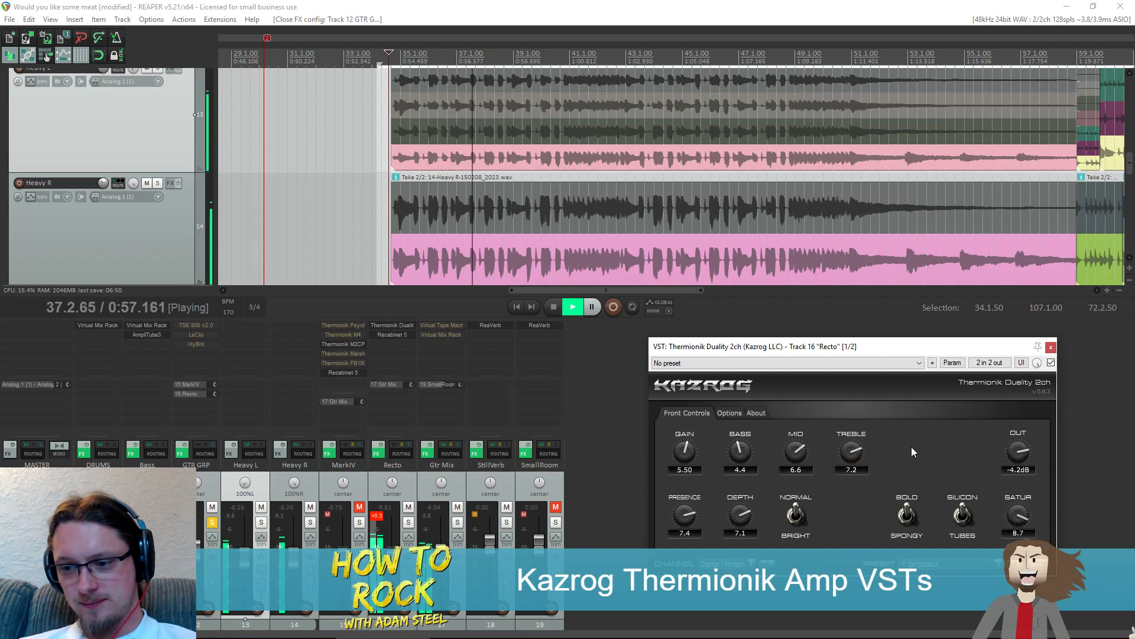
key("space")
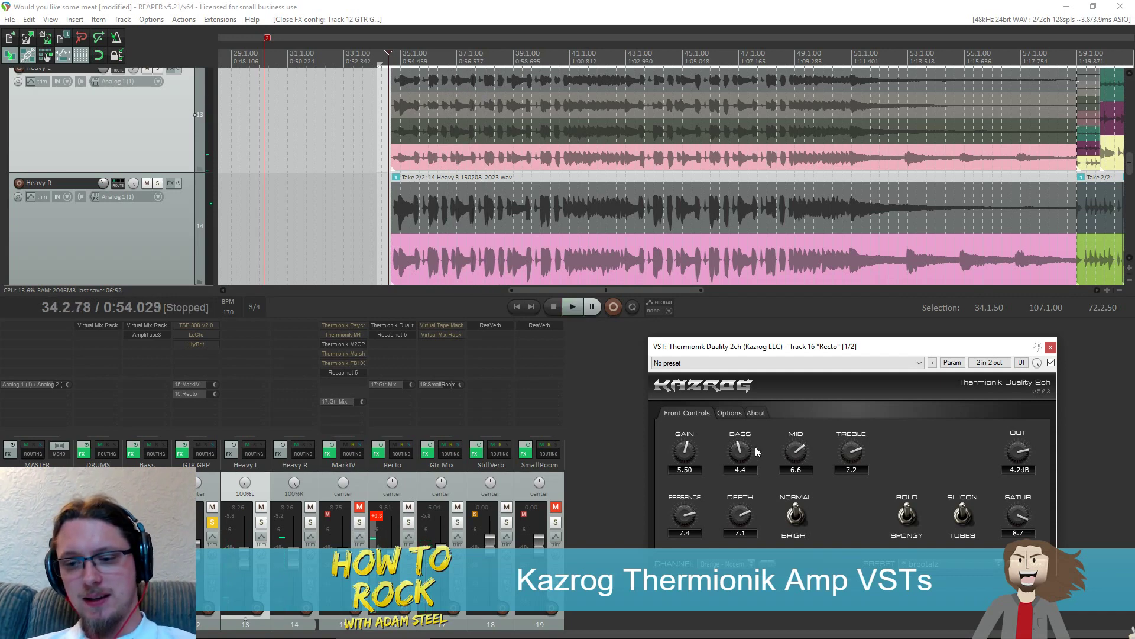
Audition the guitars with the Duality amp's Bass lowered to 2.3, and settle the Bass at 3.8
left_click_drag(741, 455, 743, 487)
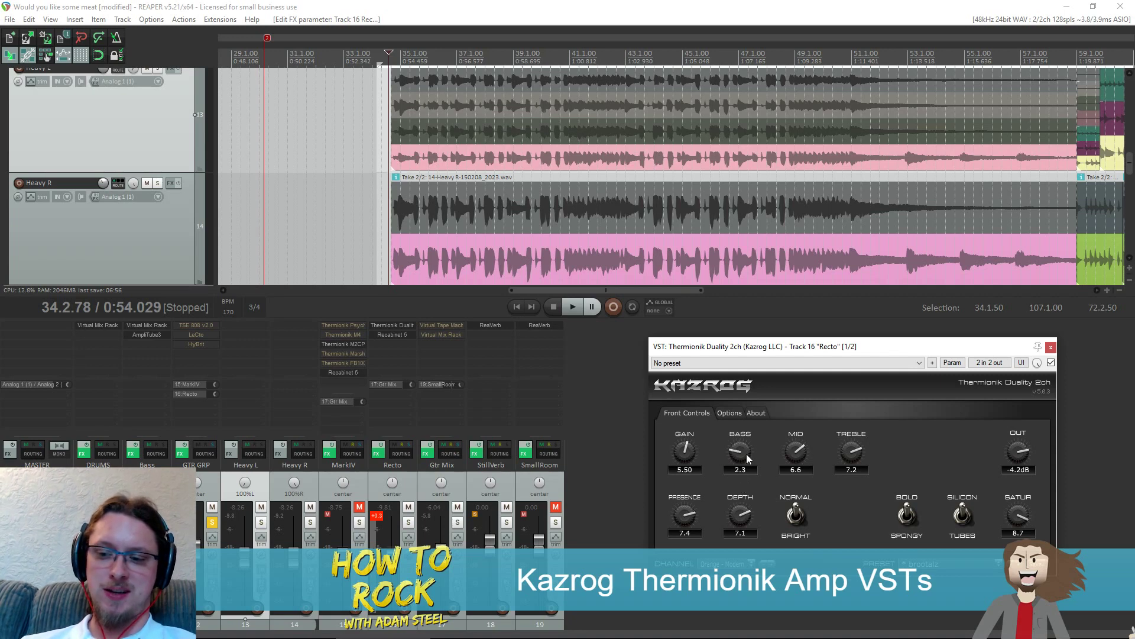
key("space")
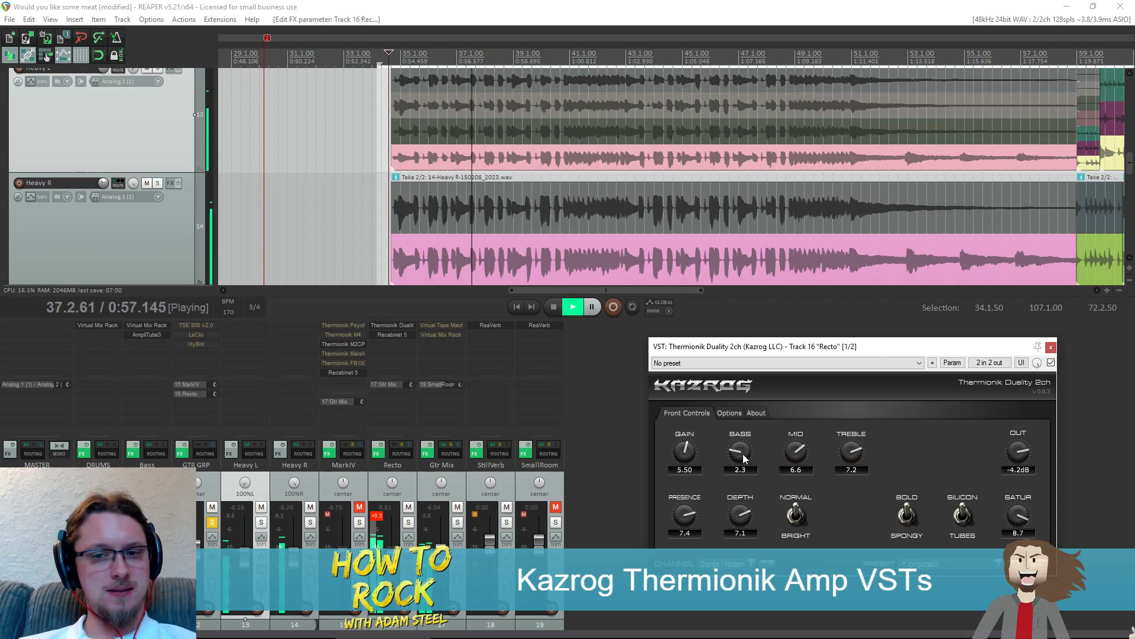
key("space")
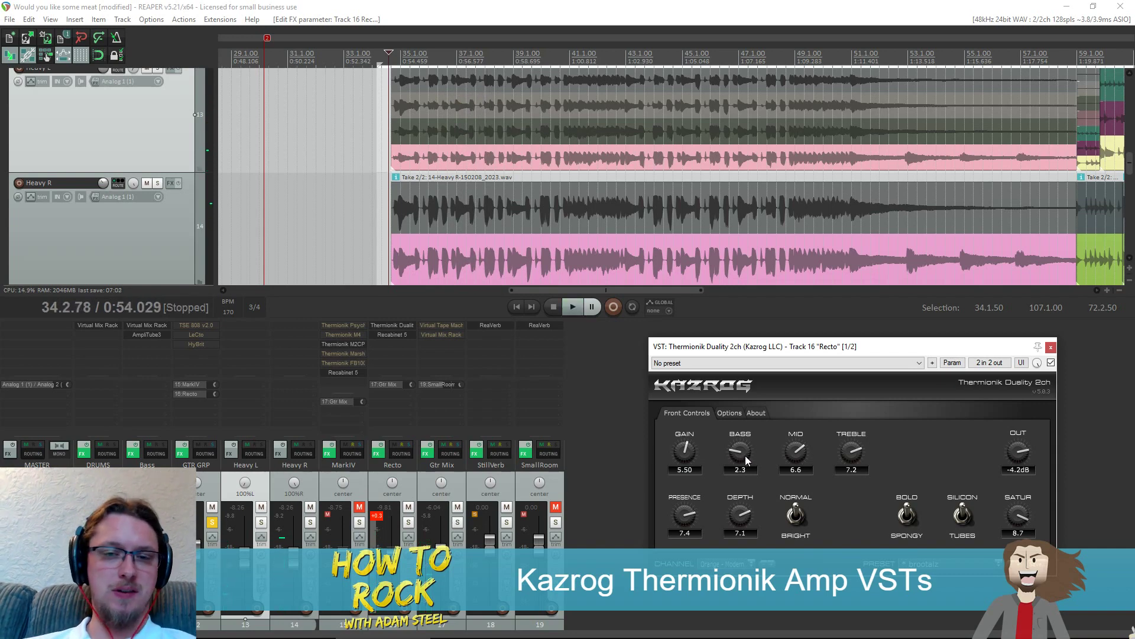
left_click_drag(746, 456, 754, 435)
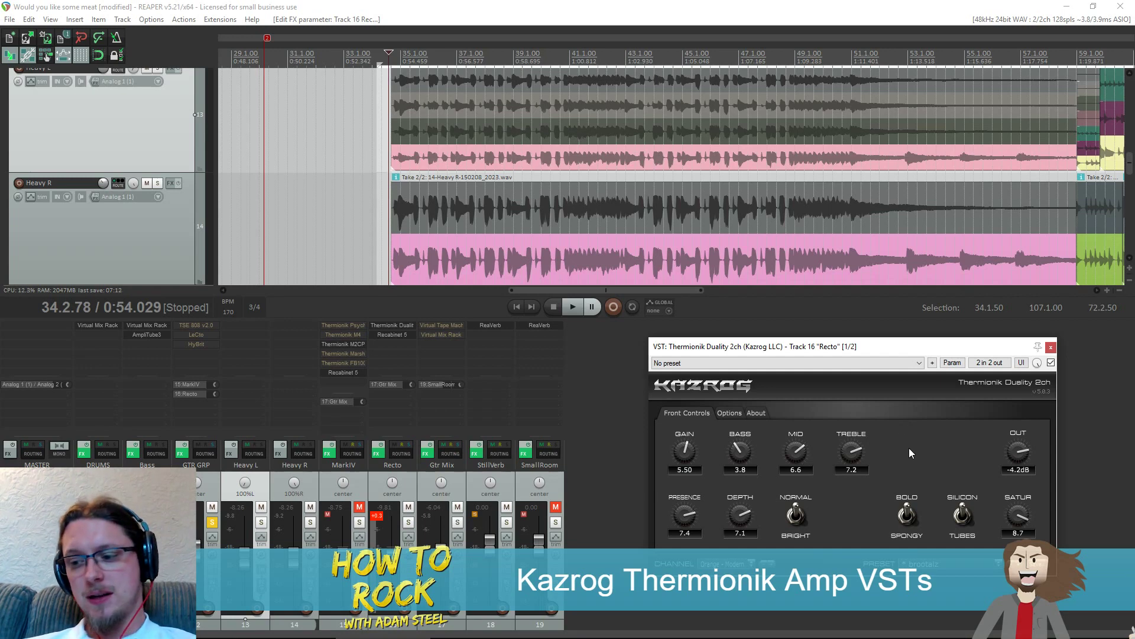
Lower the Duality amp's Satur to 1.9, raise its Out level to 3.8 dB to compensate, and play the guitars
left_click_drag(880, 352, 811, 351)
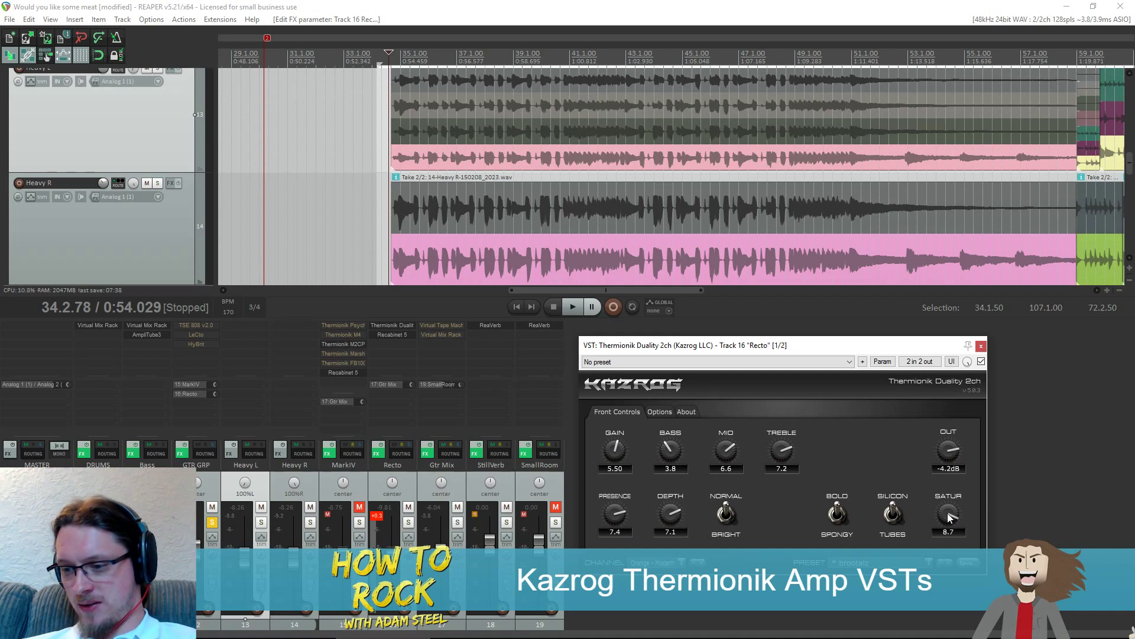
left_click_drag(947, 508, 942, 569)
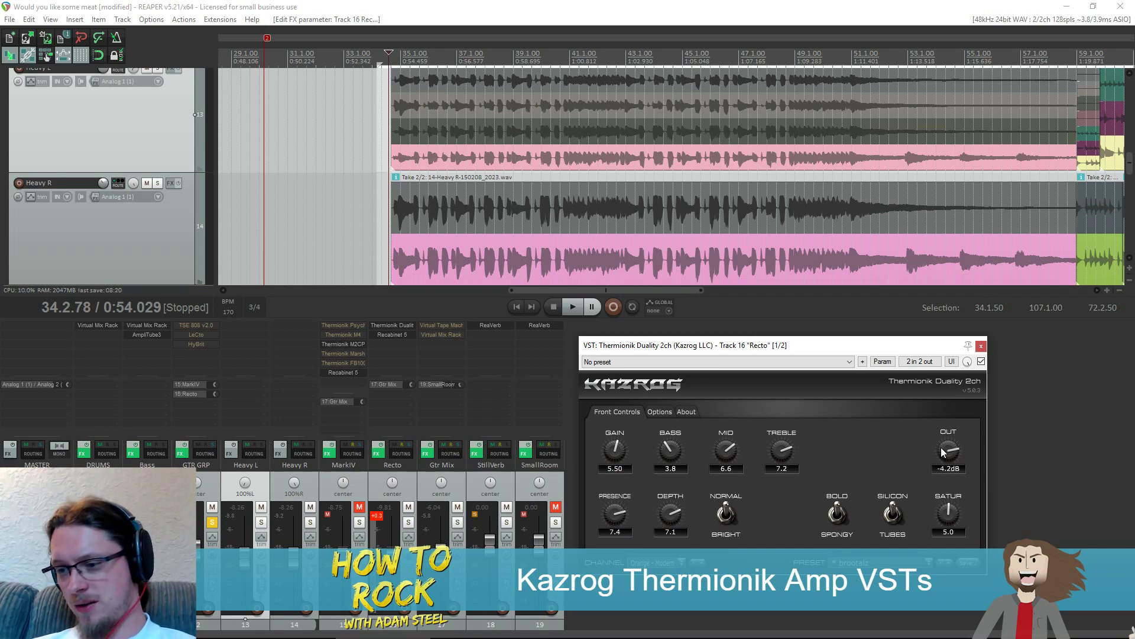
left_click_drag(943, 454, 938, 422)
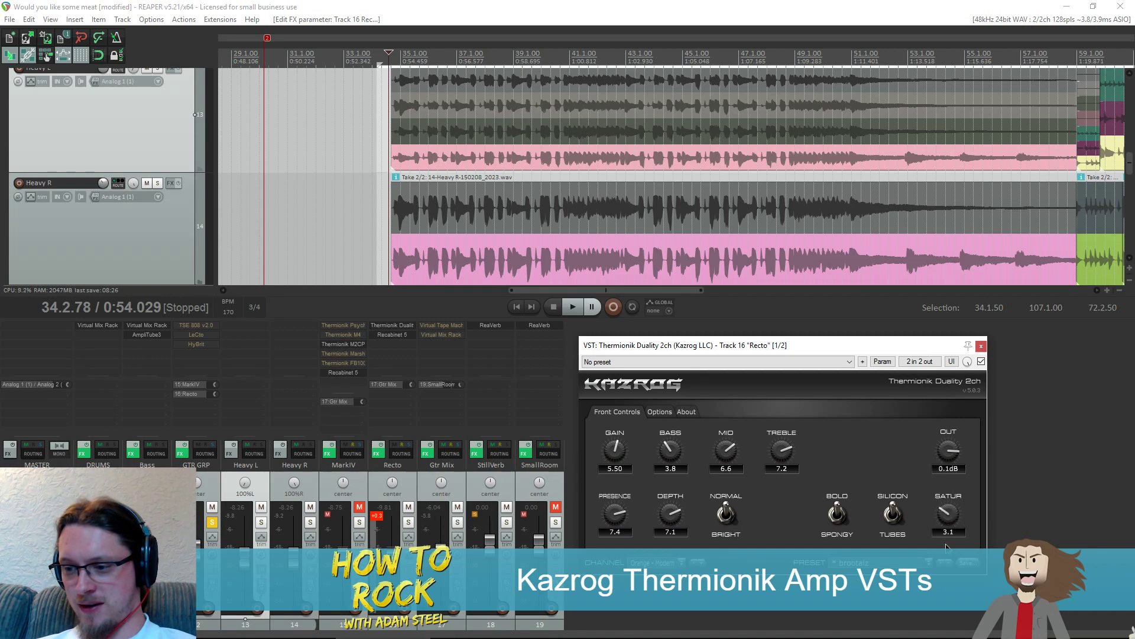
left_click_drag(938, 556, 938, 560)
left_click_drag(941, 446, 952, 433)
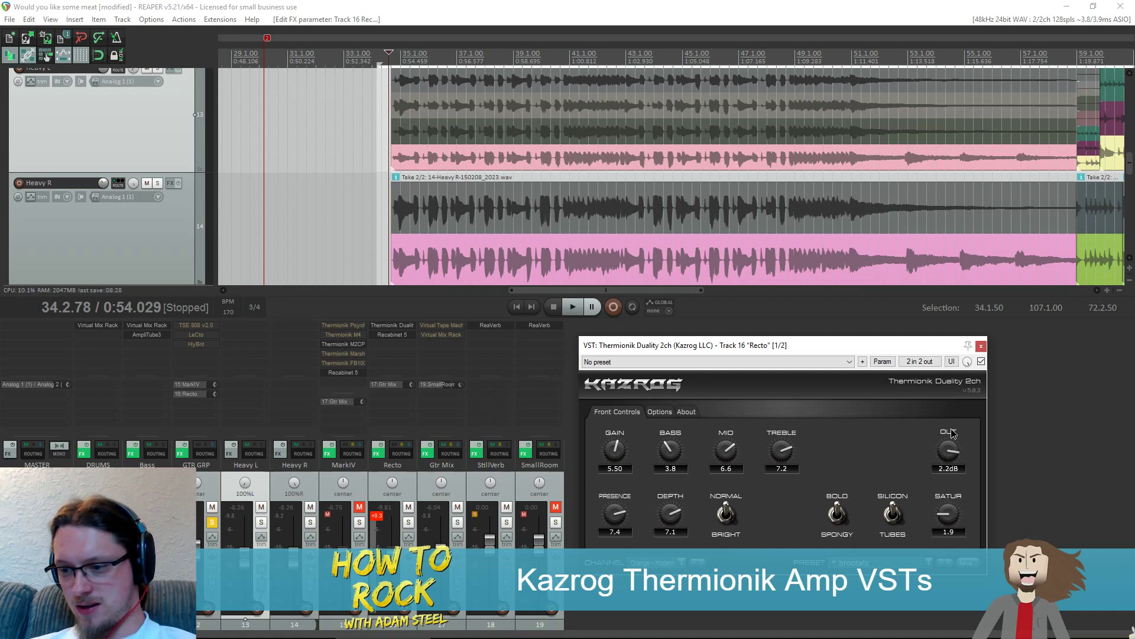
key("space")
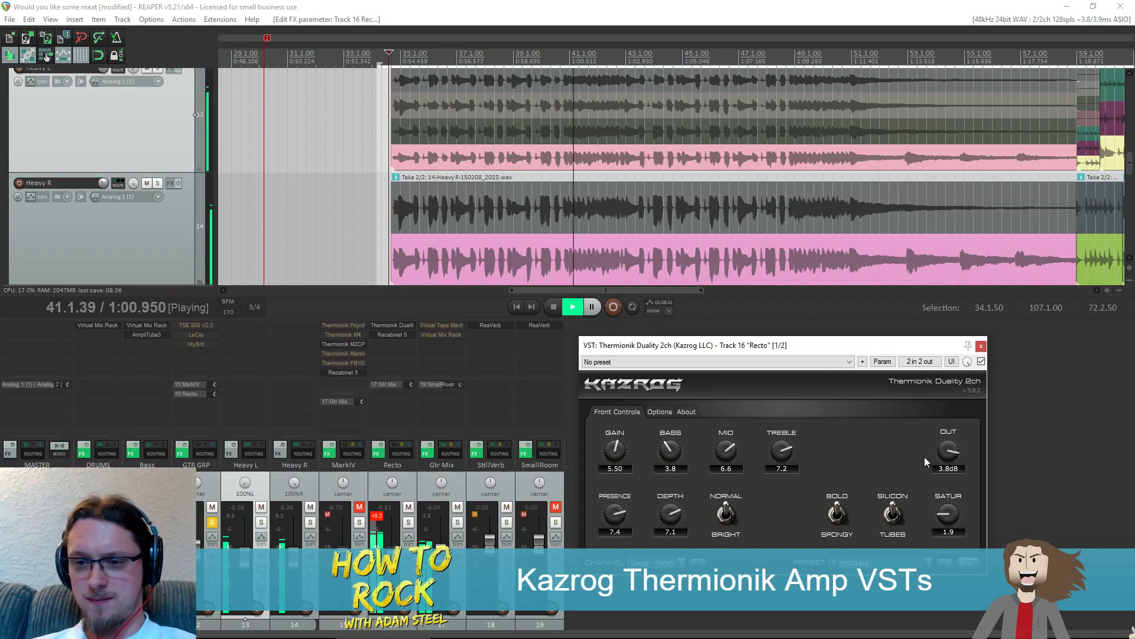
key("space")
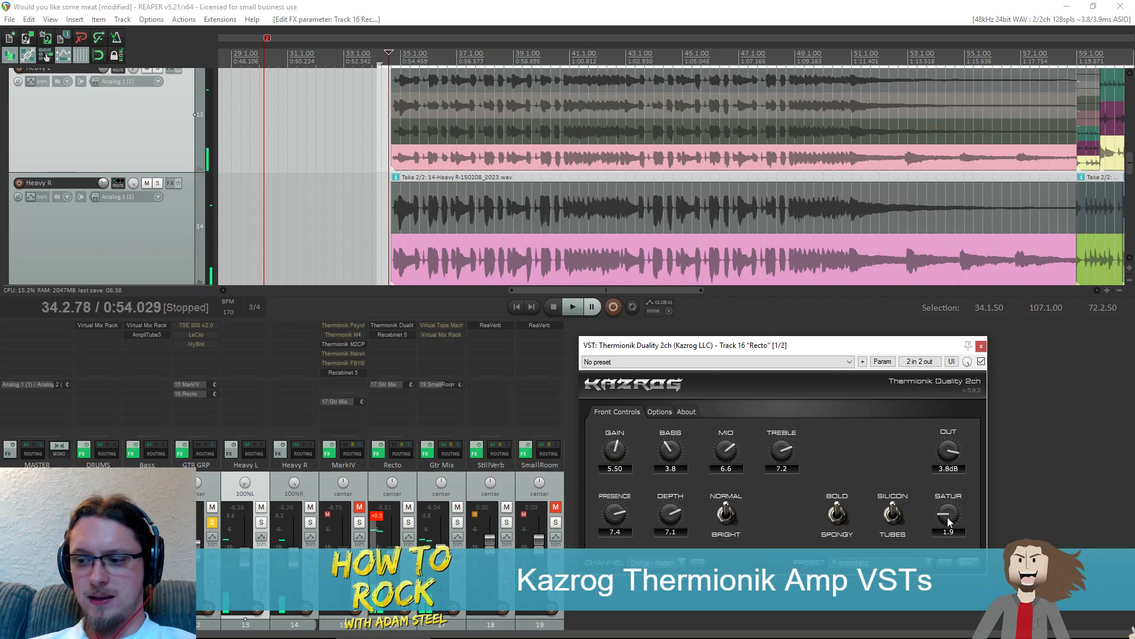
Set the Duality amp's Satur to 9.1 and Out to -4.5 dB, play the guitars, and close the amp's window
mouse_move(947, 516)
left_mouse_down()
mouse_move(953, 409)
mouse_move(949, 519)
left_mouse_up()
left_click_drag(950, 465, 949, 442)
key("space")
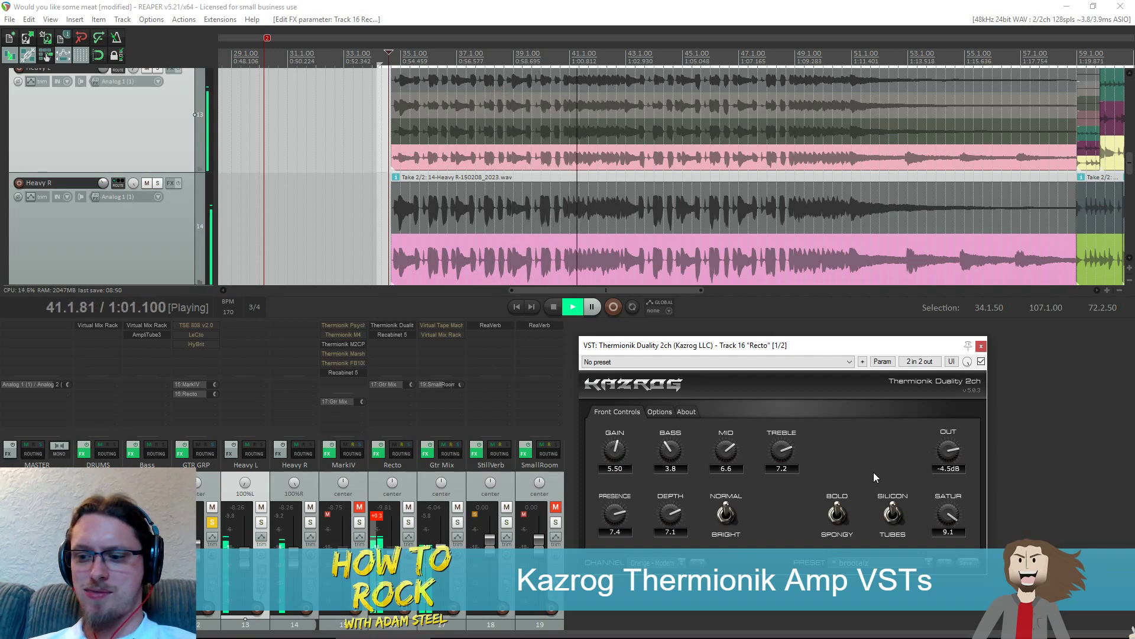
key("space")
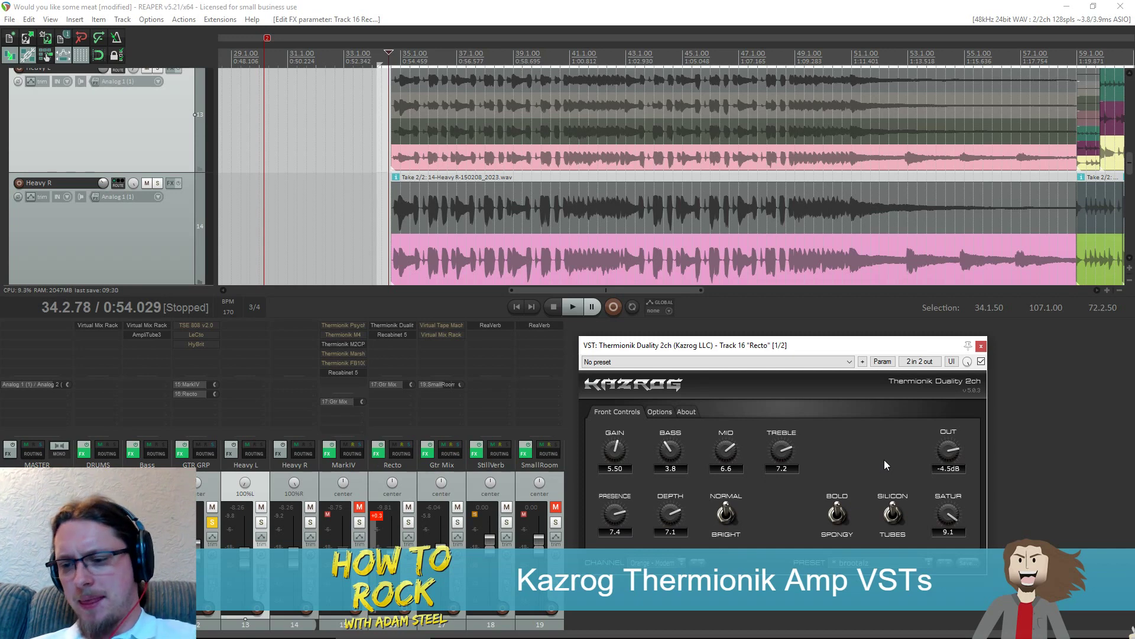
left_click(980, 348)
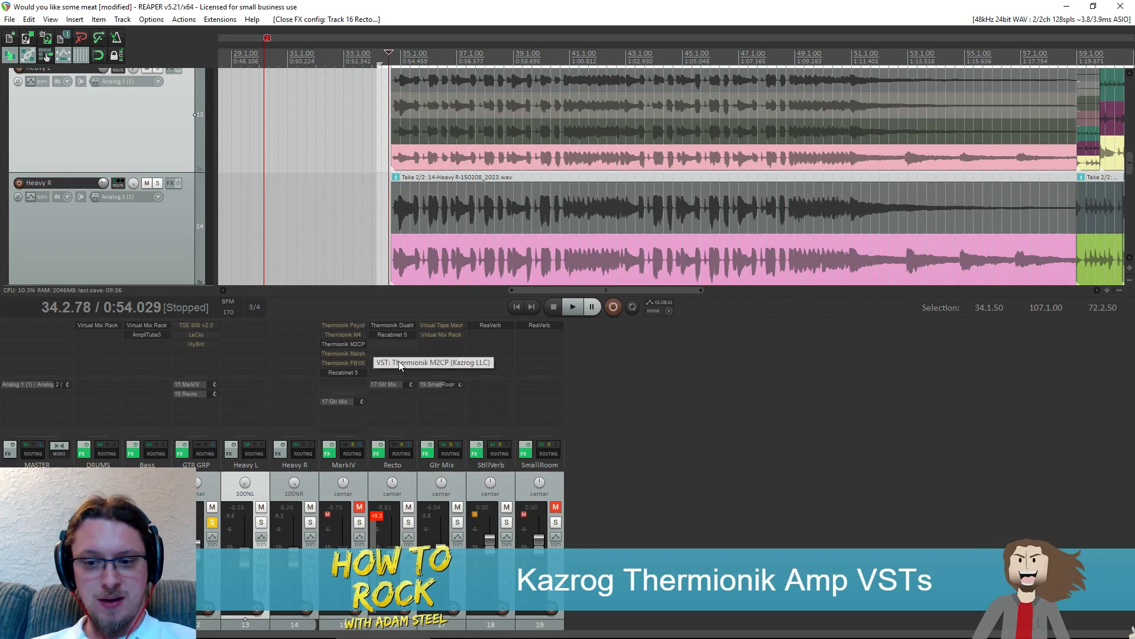
Mute the Recto track, unmute MarkIV, and open the MarkIV track's Thermionik M2CP amp in trial mode
left_click(407, 508)
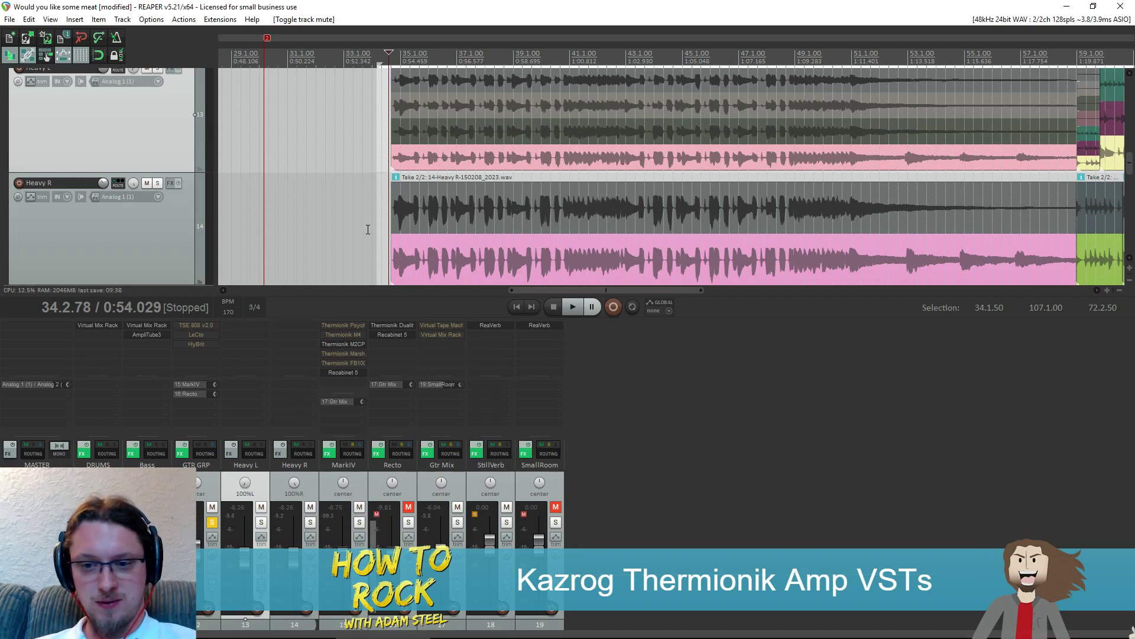
left_click(344, 344)
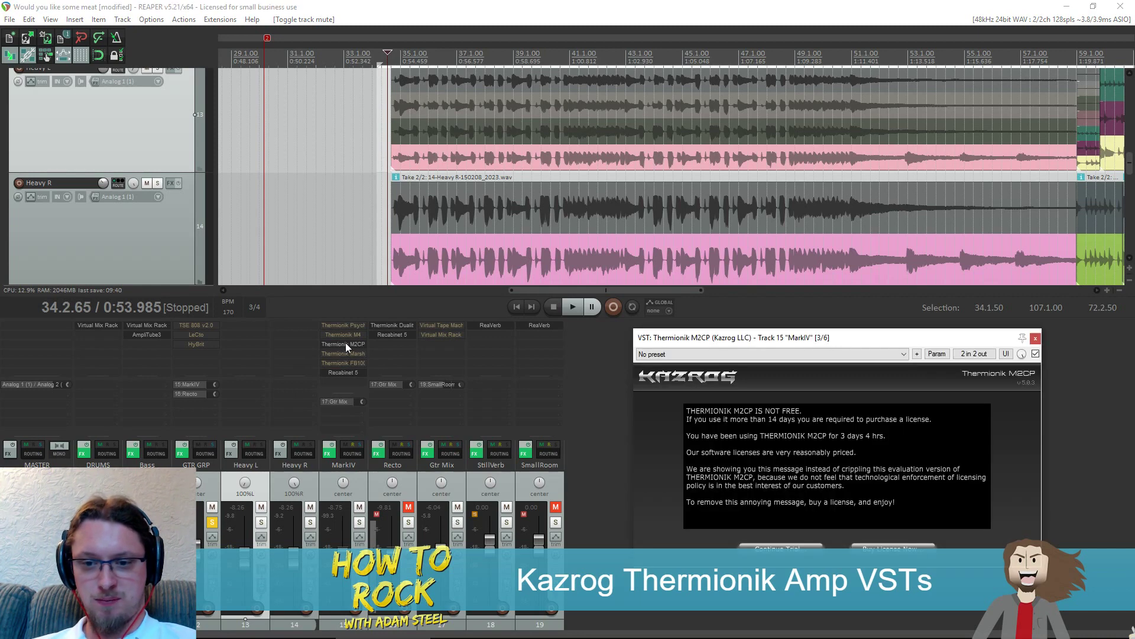
left_click(786, 540)
left_click_drag(760, 338, 718, 295)
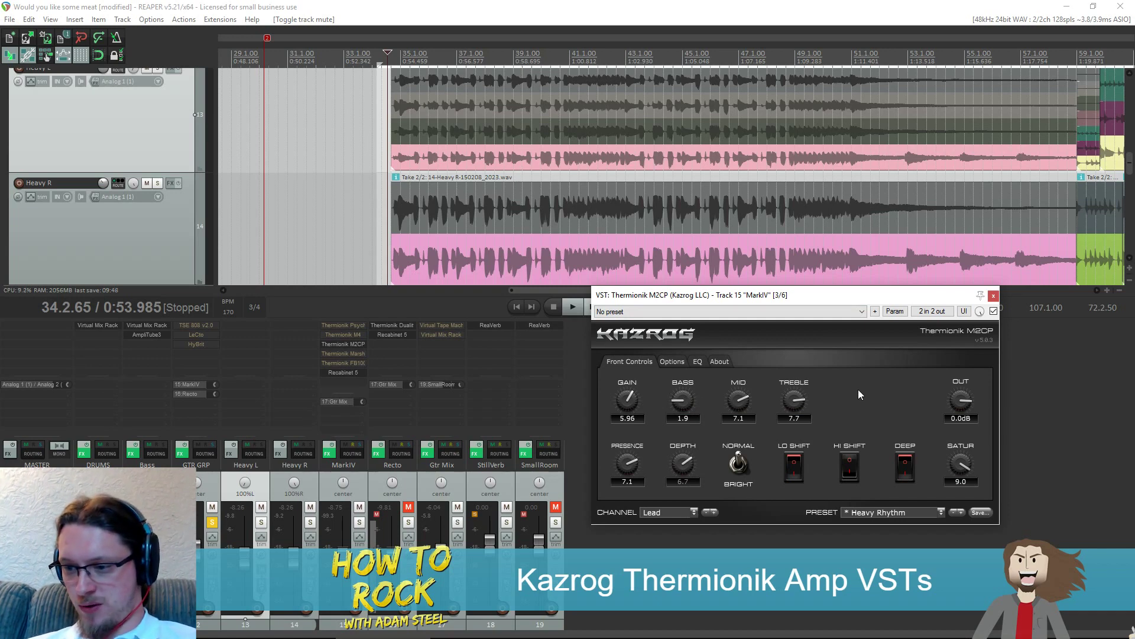
Play the guitars briefly through the M2CP amp, and examine its graphic EQ bands and available channels
key("space")
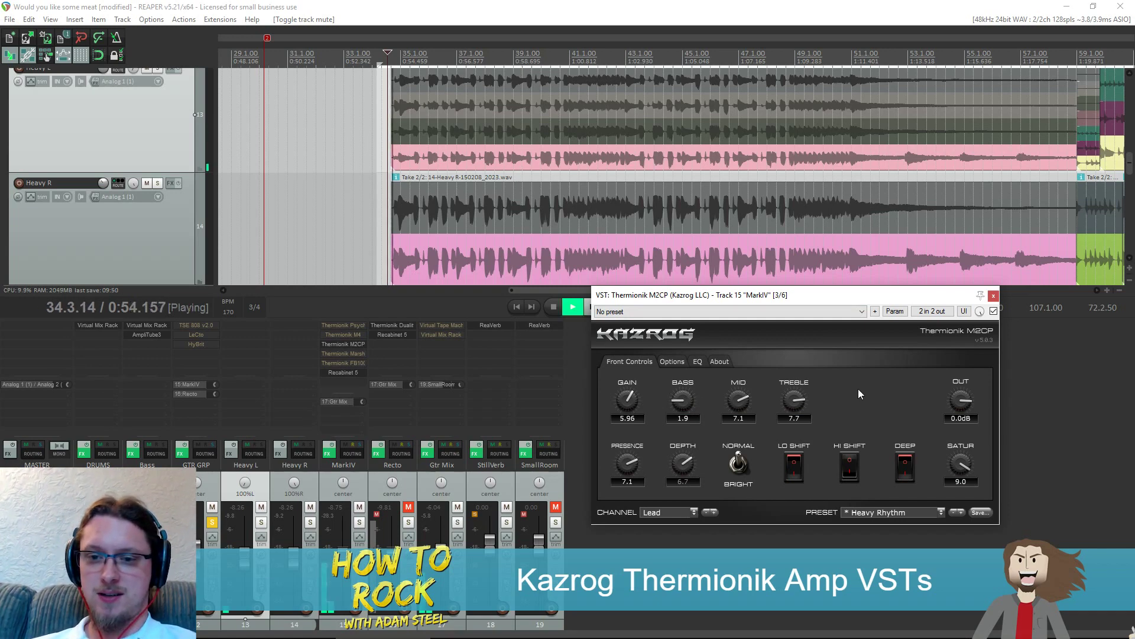
key("space")
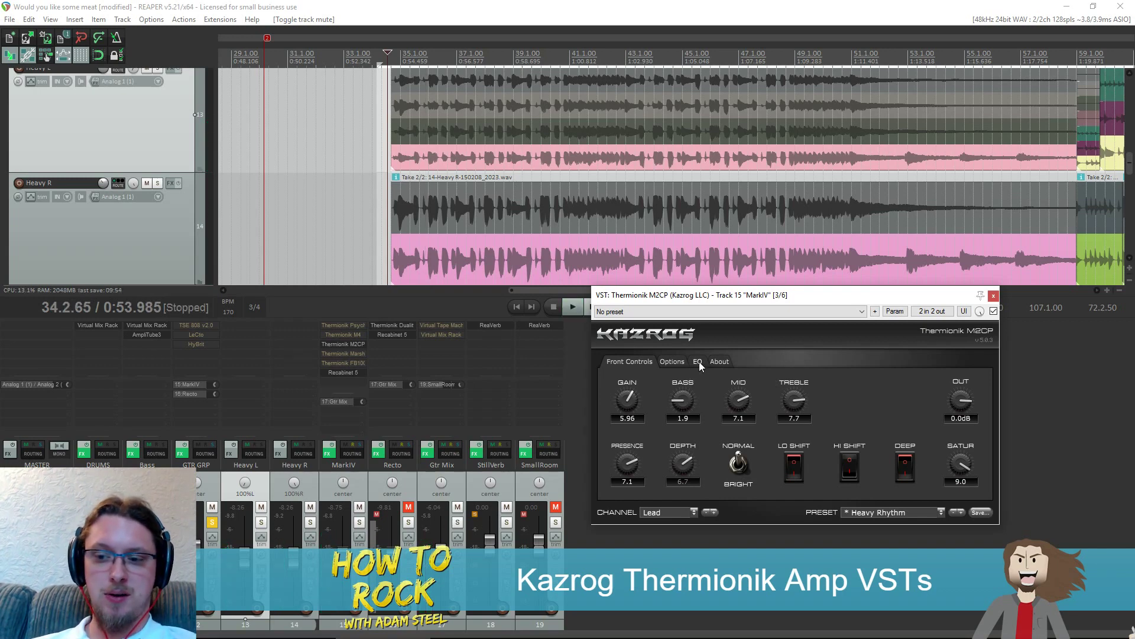
left_click(699, 362)
left_click(672, 512)
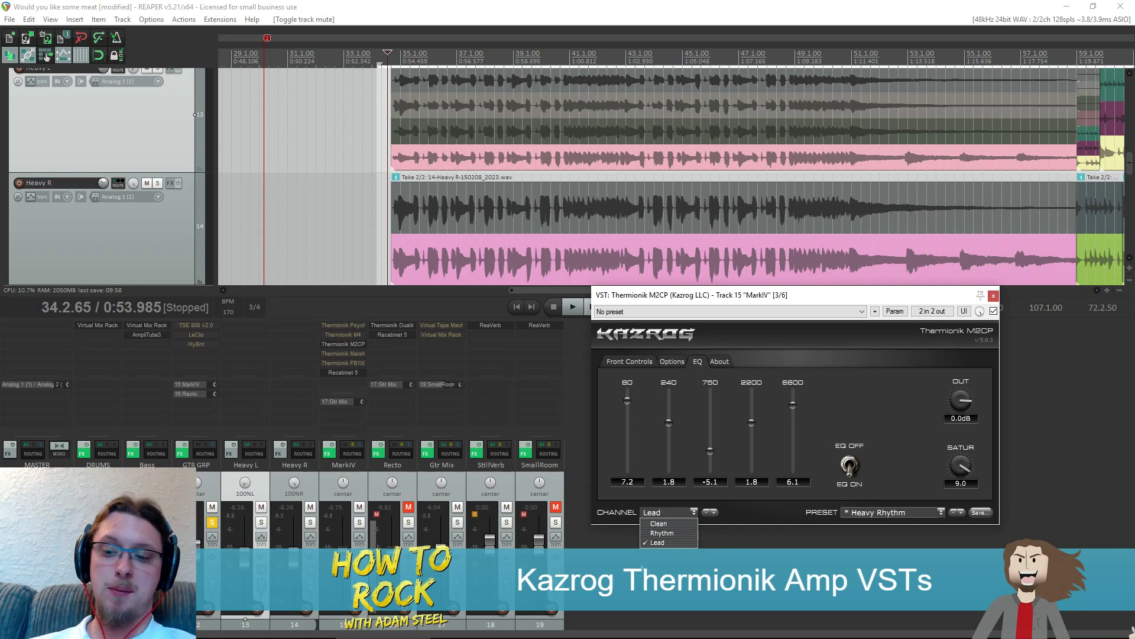
left_click(881, 390)
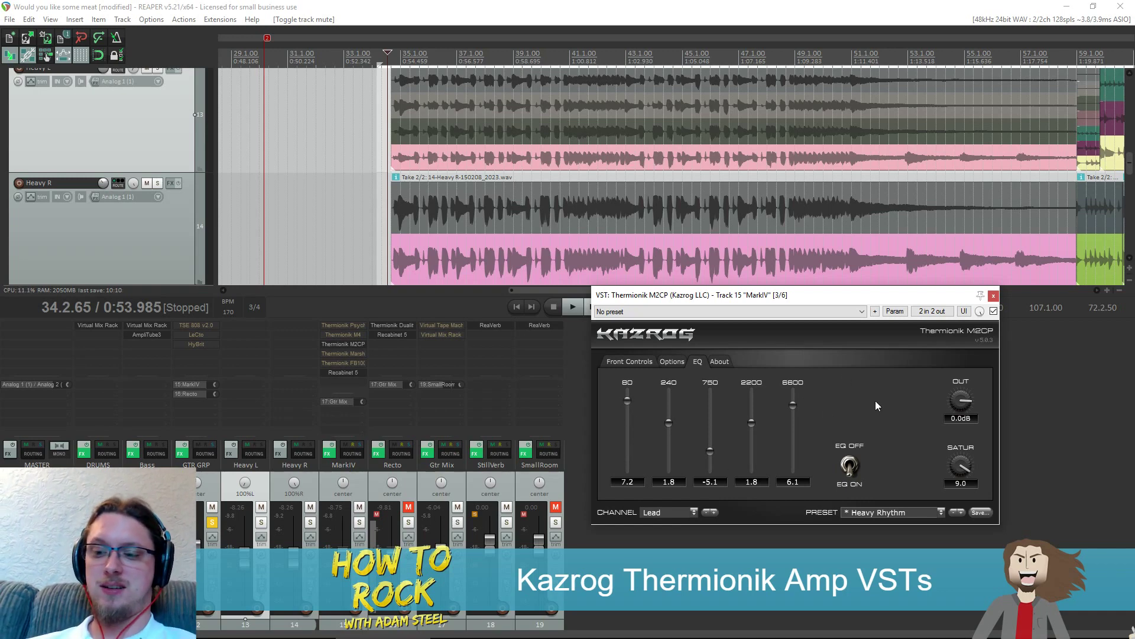
Set the M2CP amp's EQ to -4.2 at 750 Hz and 2.3 at 2200 Hz while auditioning the guitars
left_click_drag(708, 449, 761, 392)
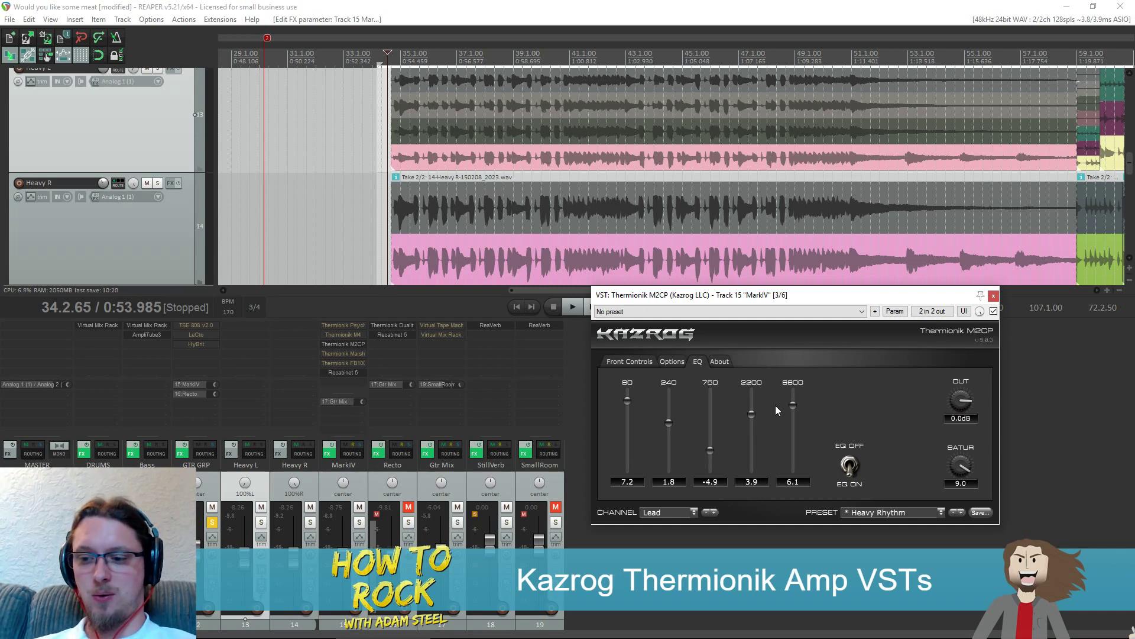
key("space")
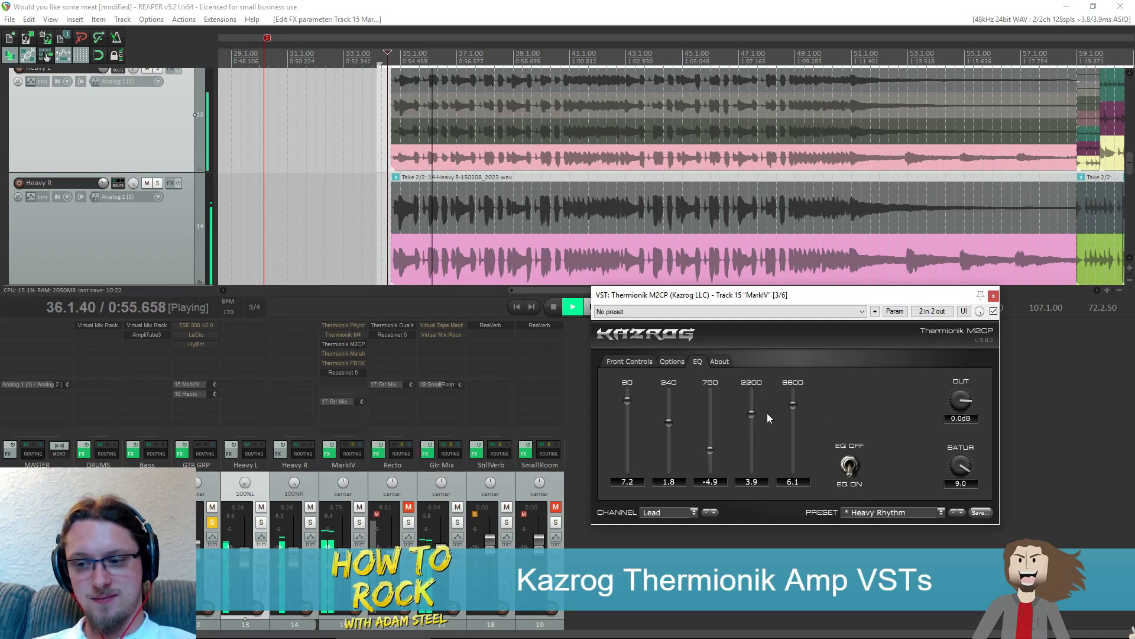
left_click_drag(768, 418, 716, 444)
key("space")
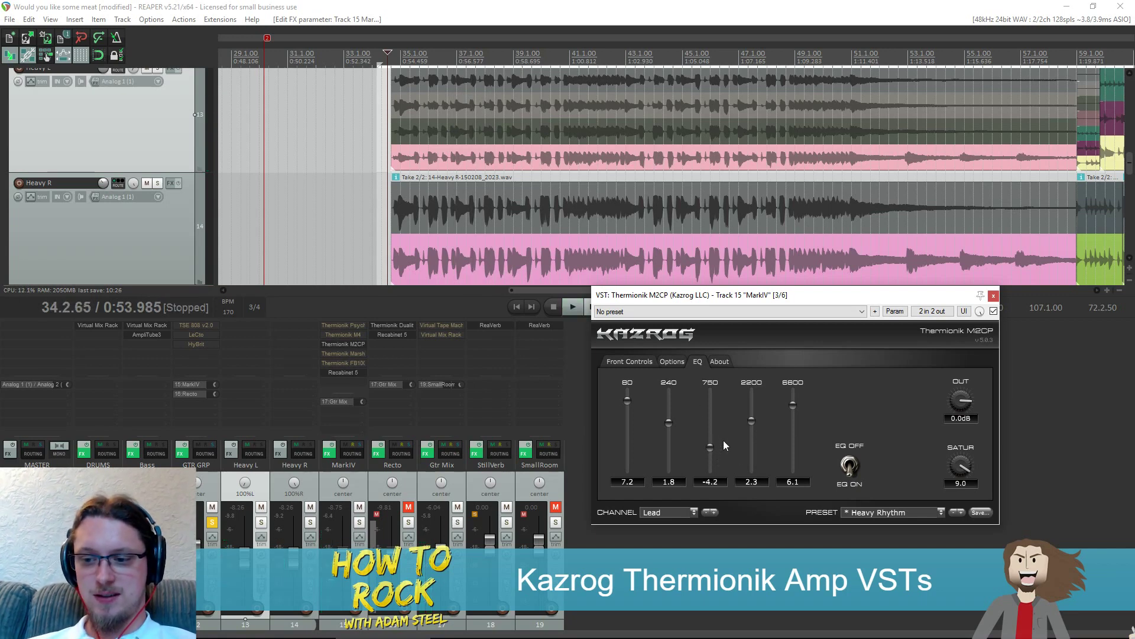
key("space")
key("space")
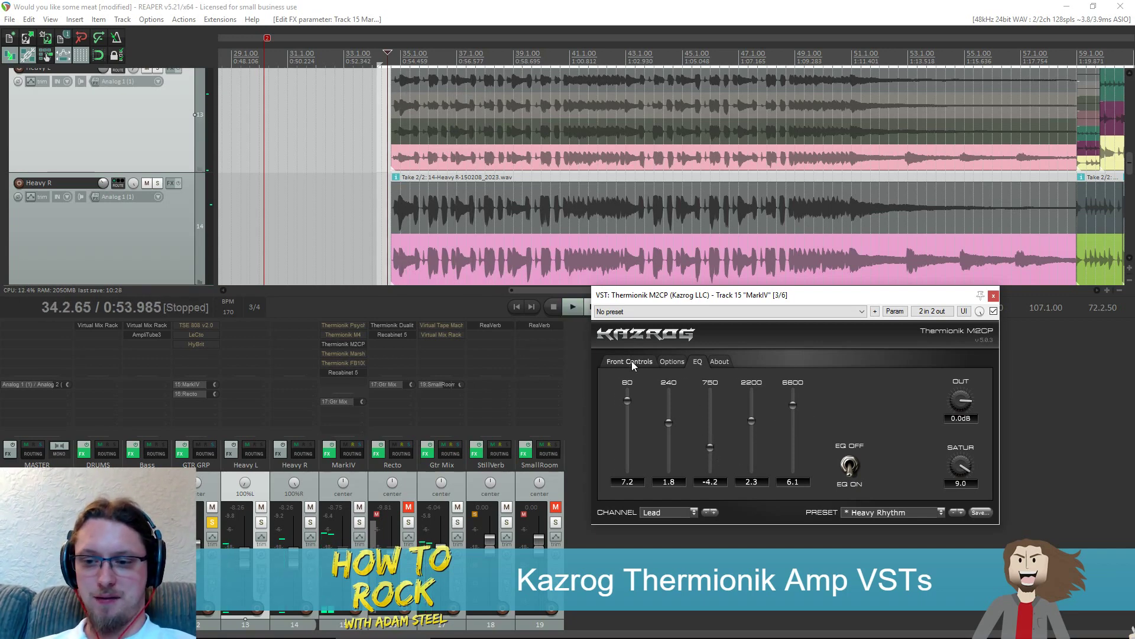
Compare the guitars through the M2CP amp with its graphic EQ switched off and back on
left_click(631, 362)
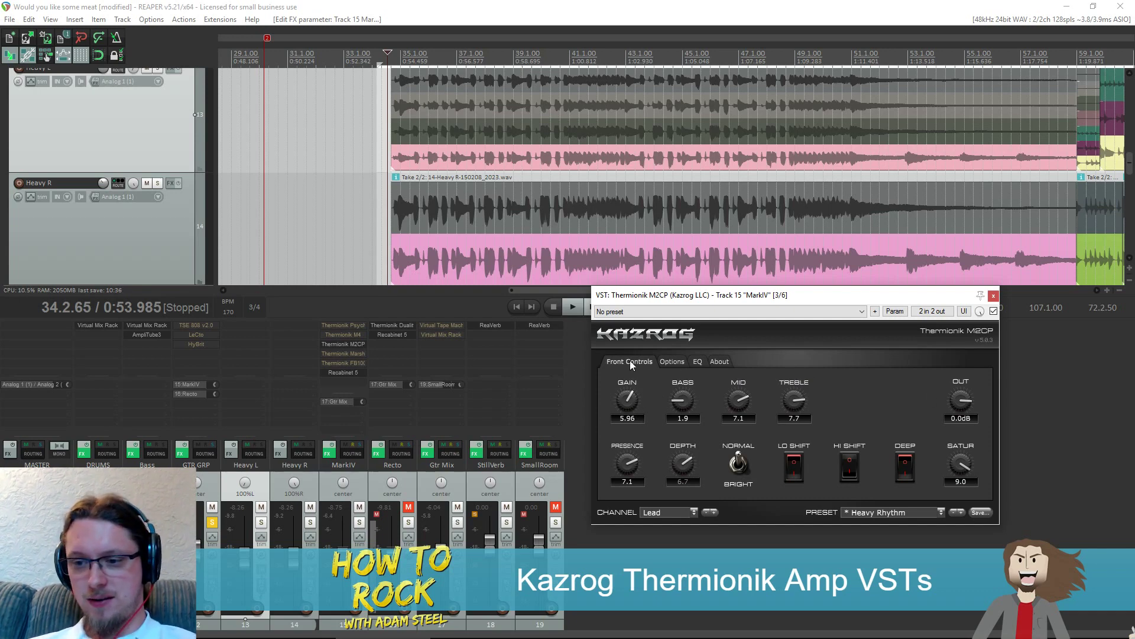
left_click(699, 361)
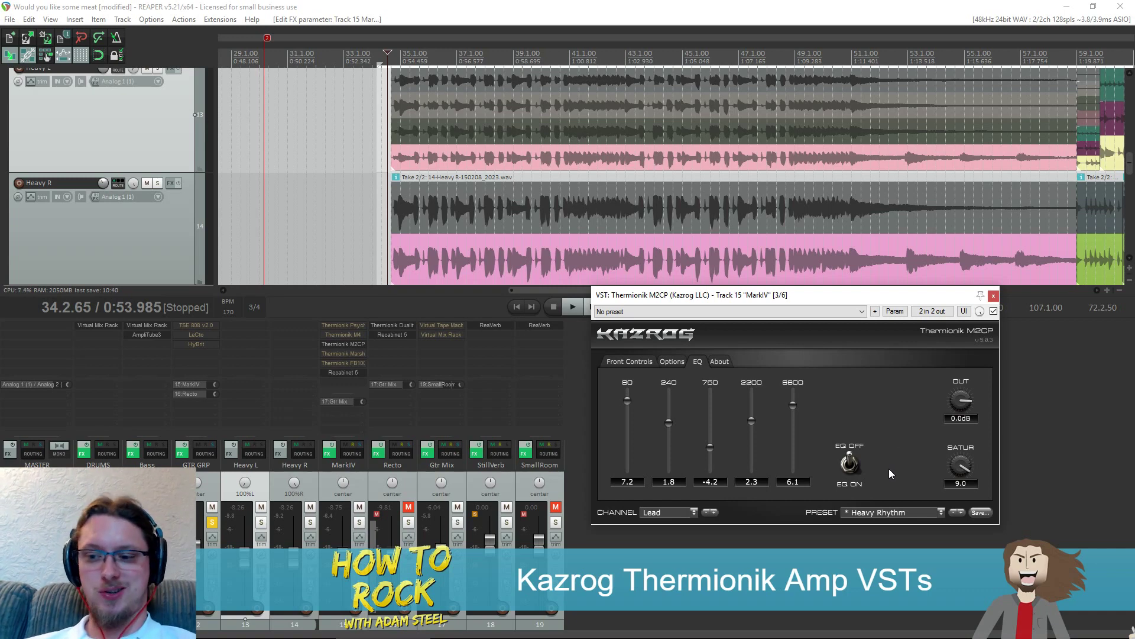
key("space")
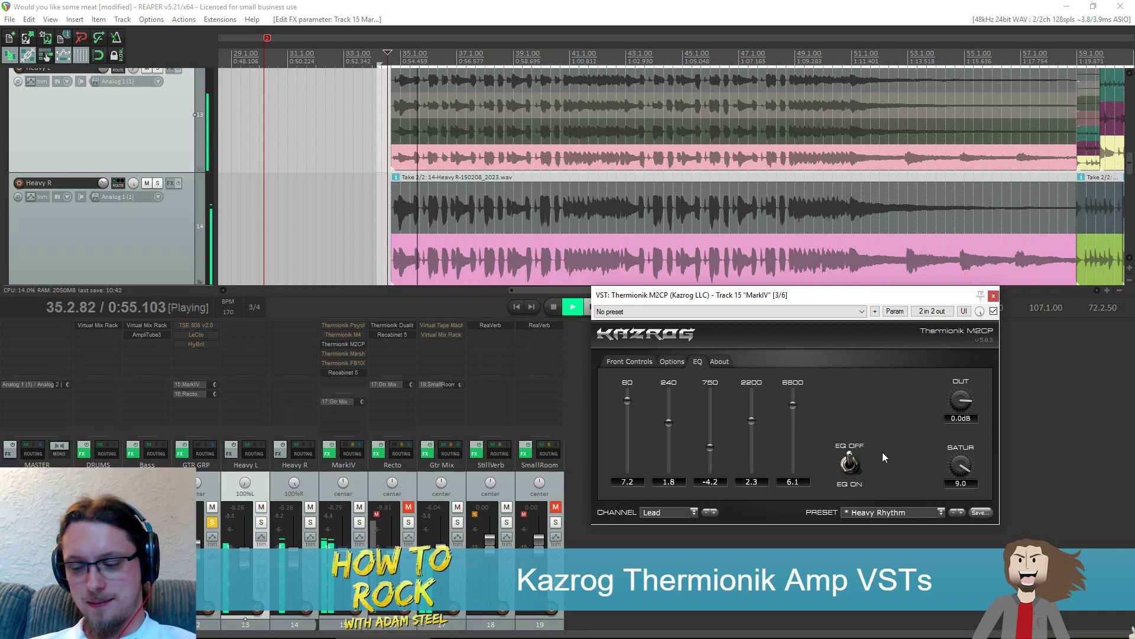
left_click(849, 466)
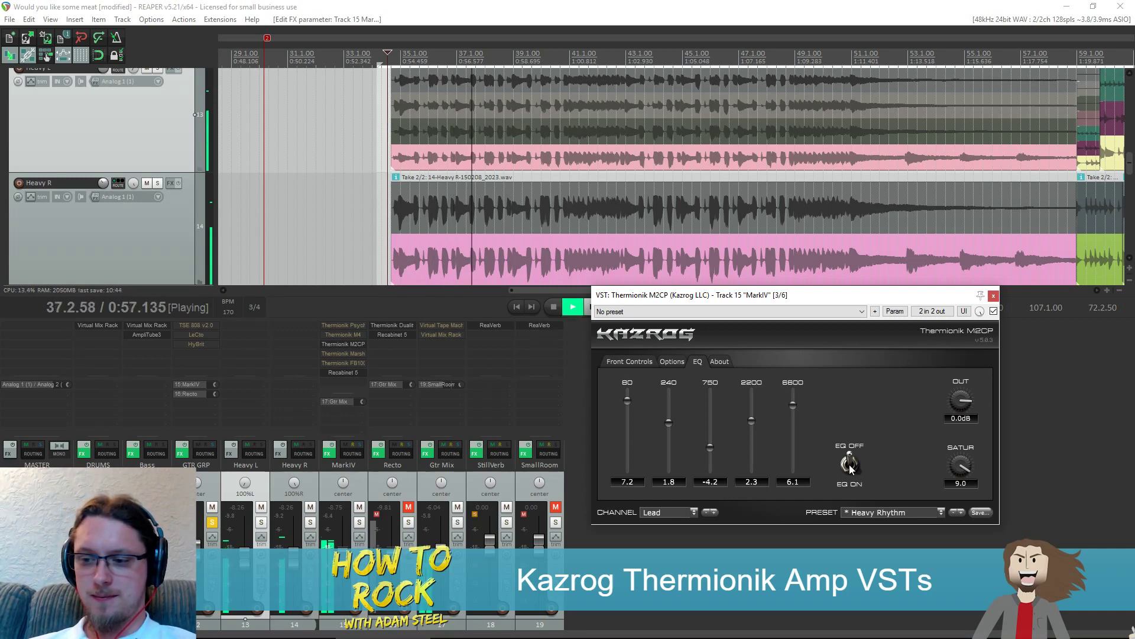
left_click(849, 466)
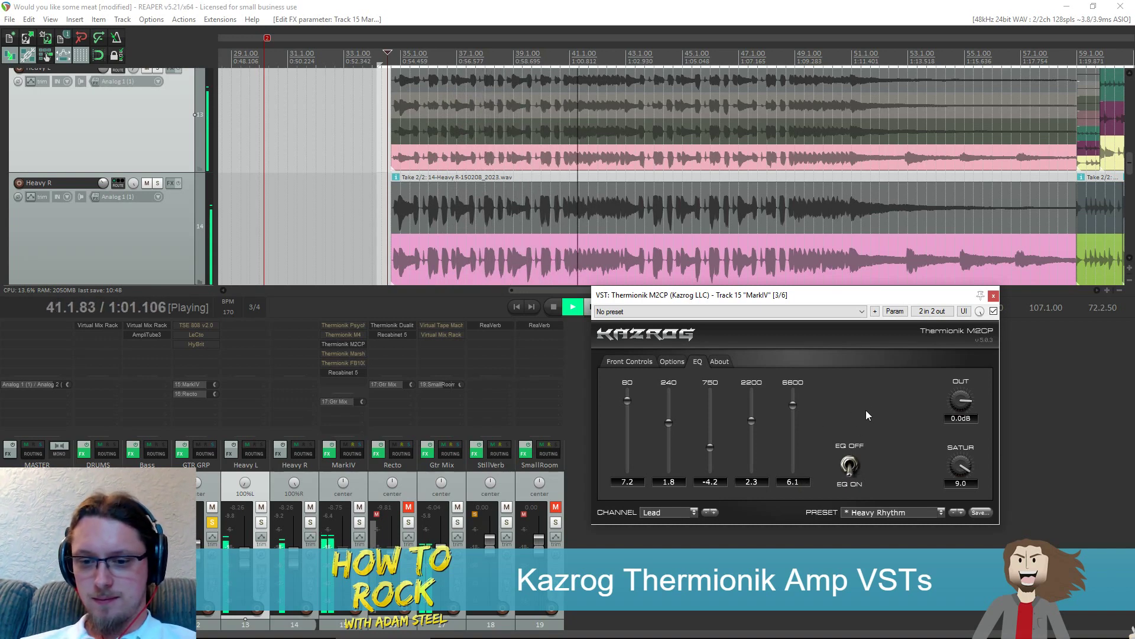
key("space")
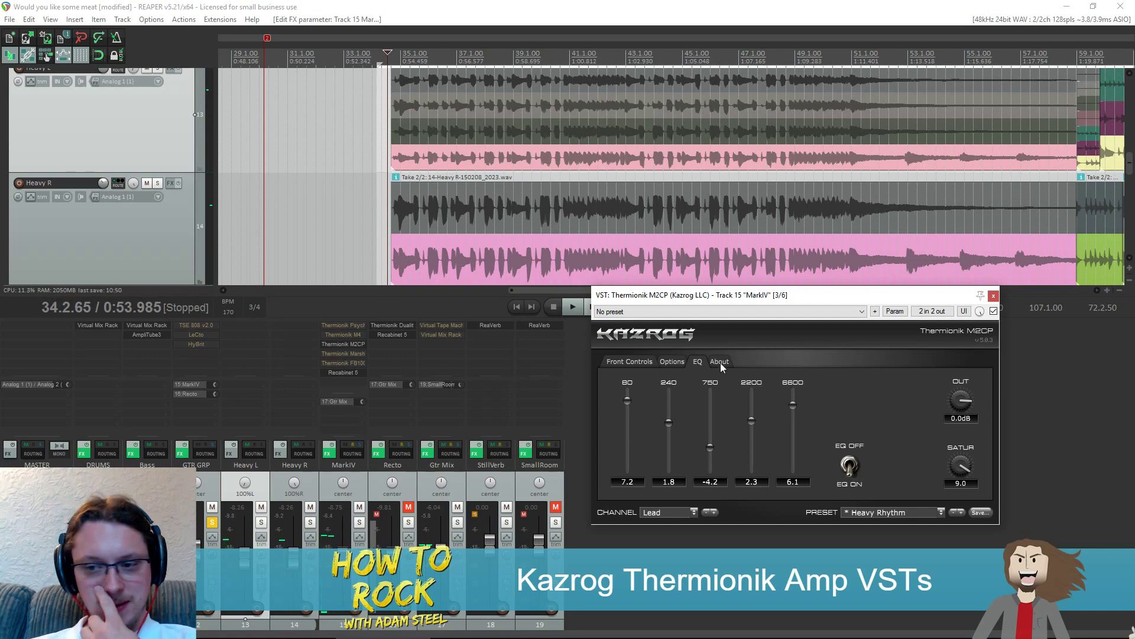
Bypass the M2CP amp and close its window, replacing it with the enabled Thermionik M4 amp on the MarkIV track
left_click(629, 361)
left_click(343, 343, "shift")
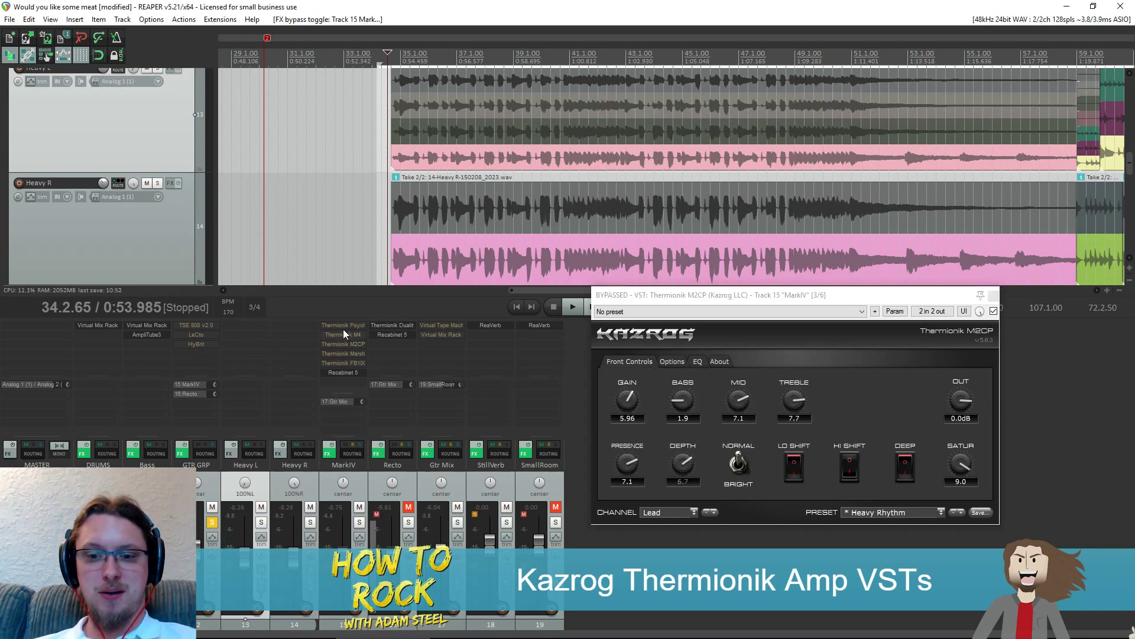
left_click(340, 333)
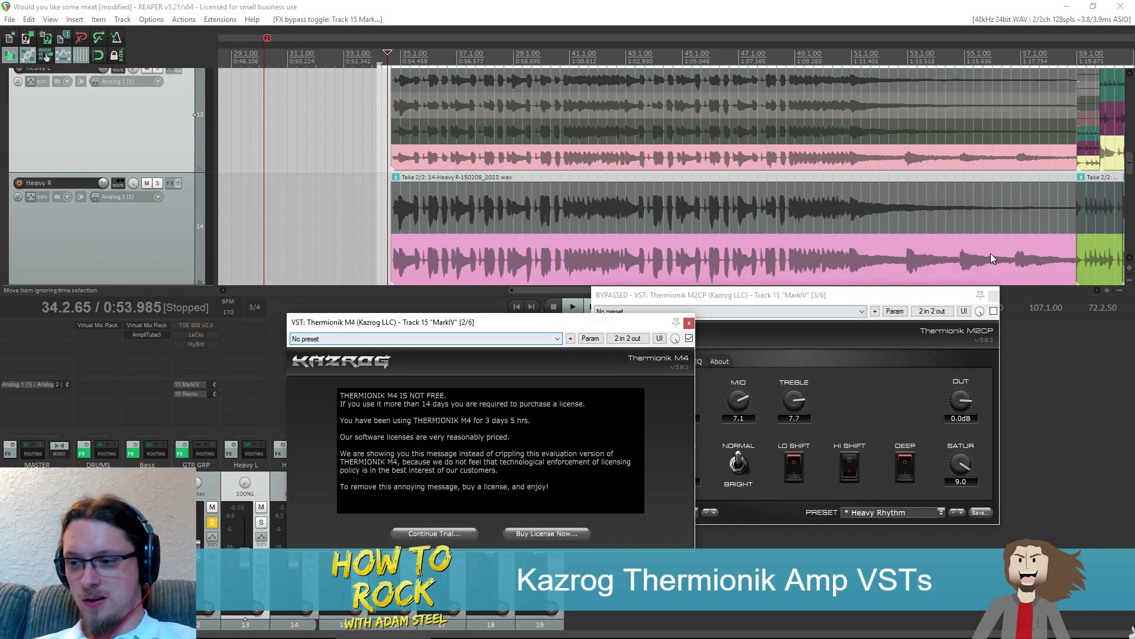
left_click(993, 294)
left_click(435, 533)
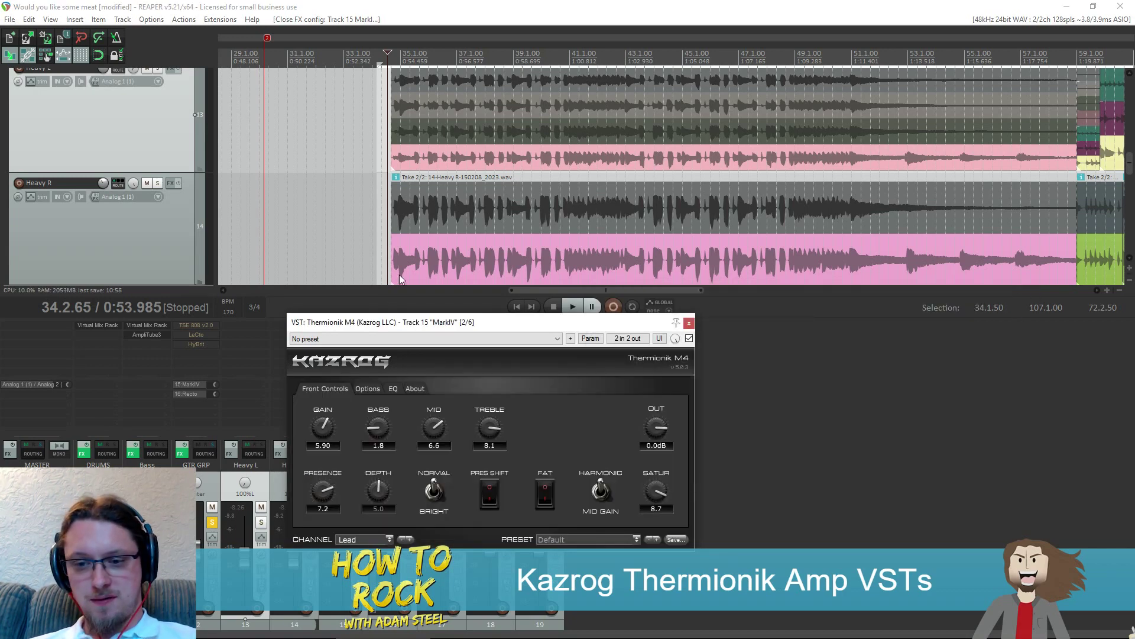
left_click_drag(440, 322, 728, 314)
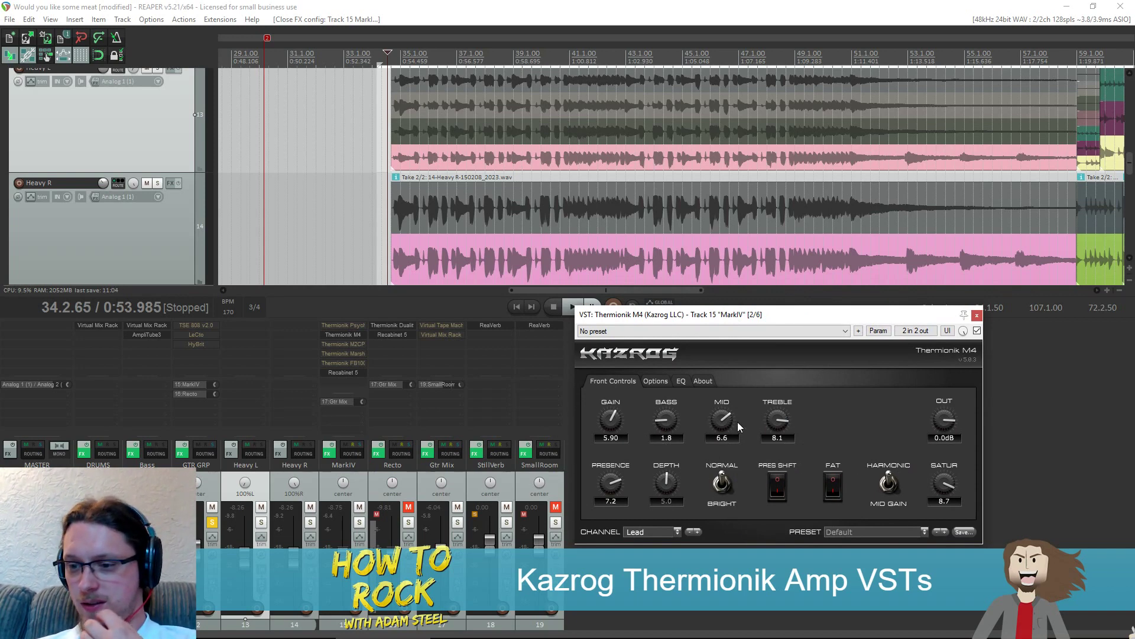
Examine the M4 amp's EQ settings, and compare the guitars with its Fat switch on and off
left_click(688, 382)
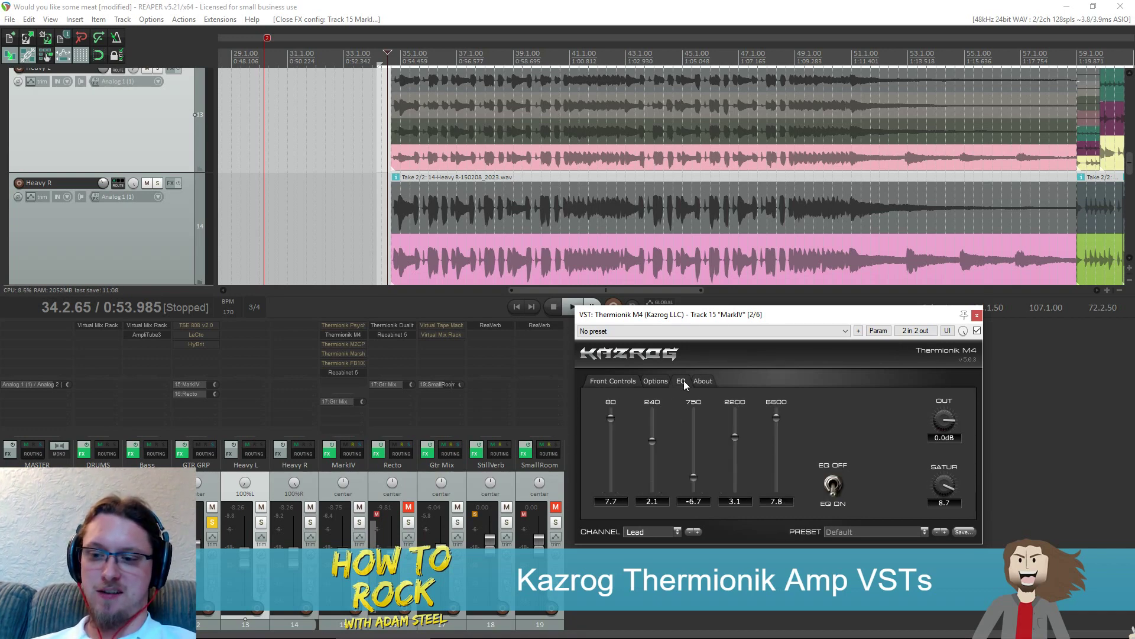
left_click(625, 378)
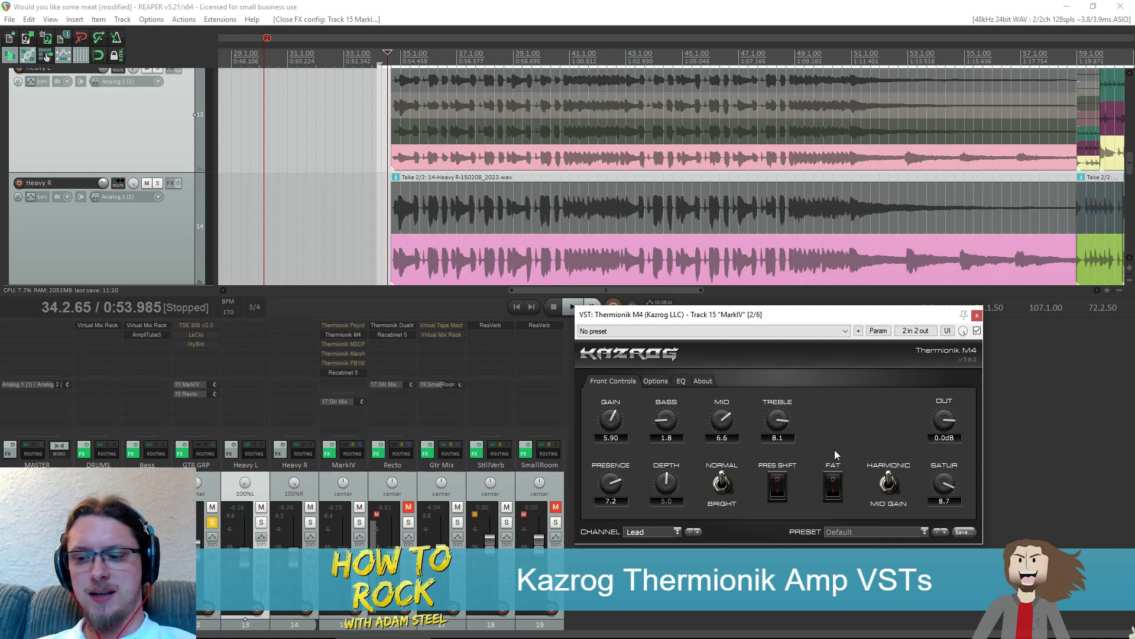
key("space")
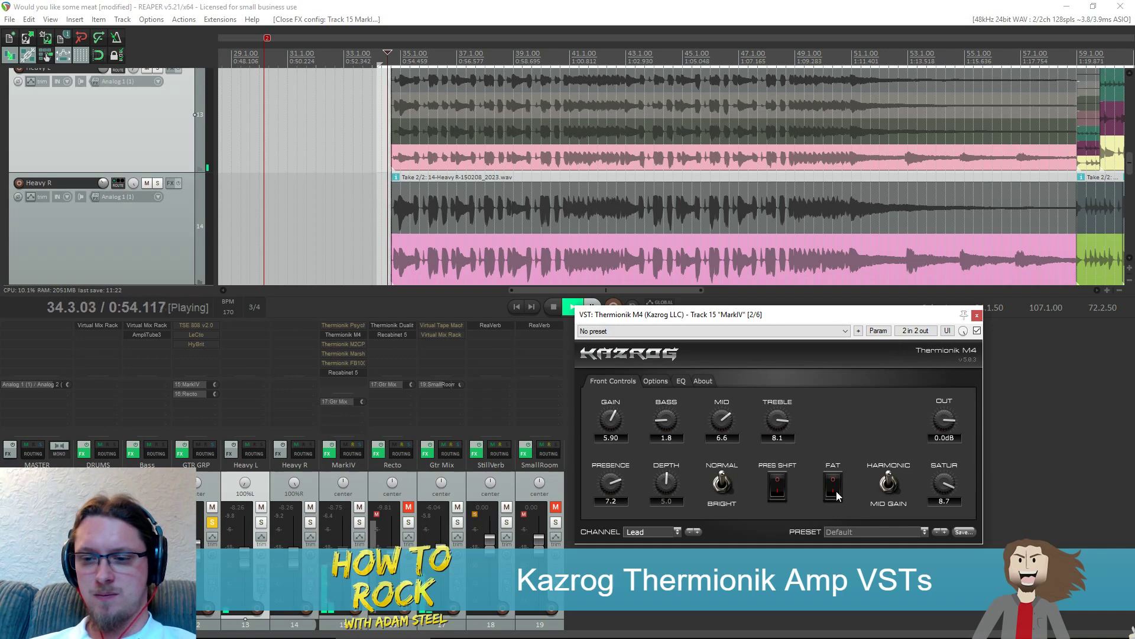
left_click(836, 495)
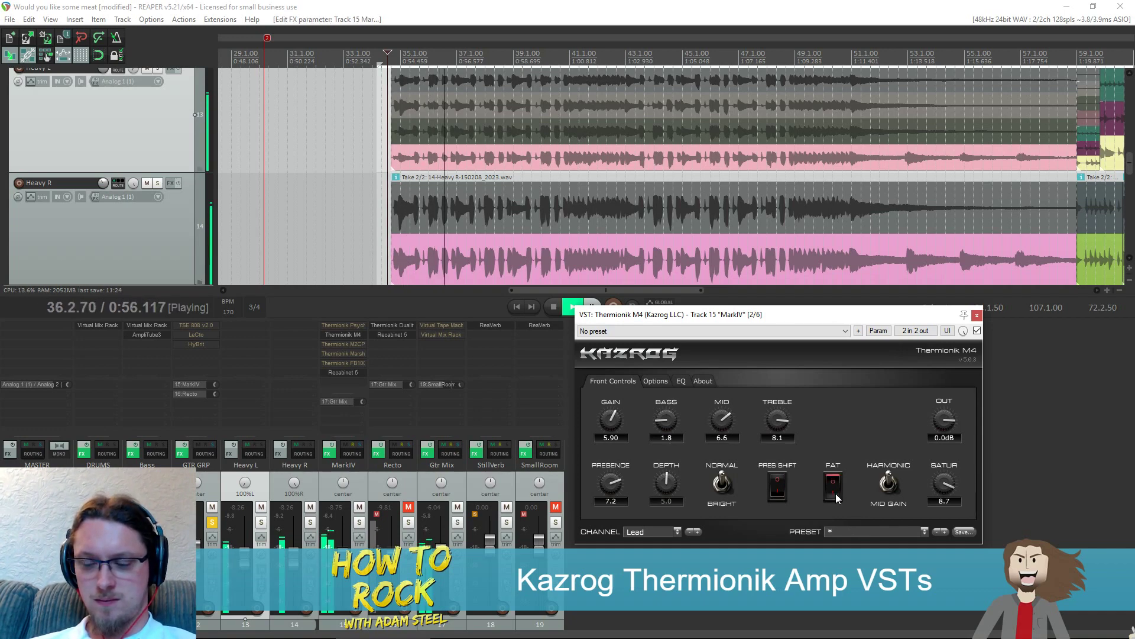
left_click(835, 480)
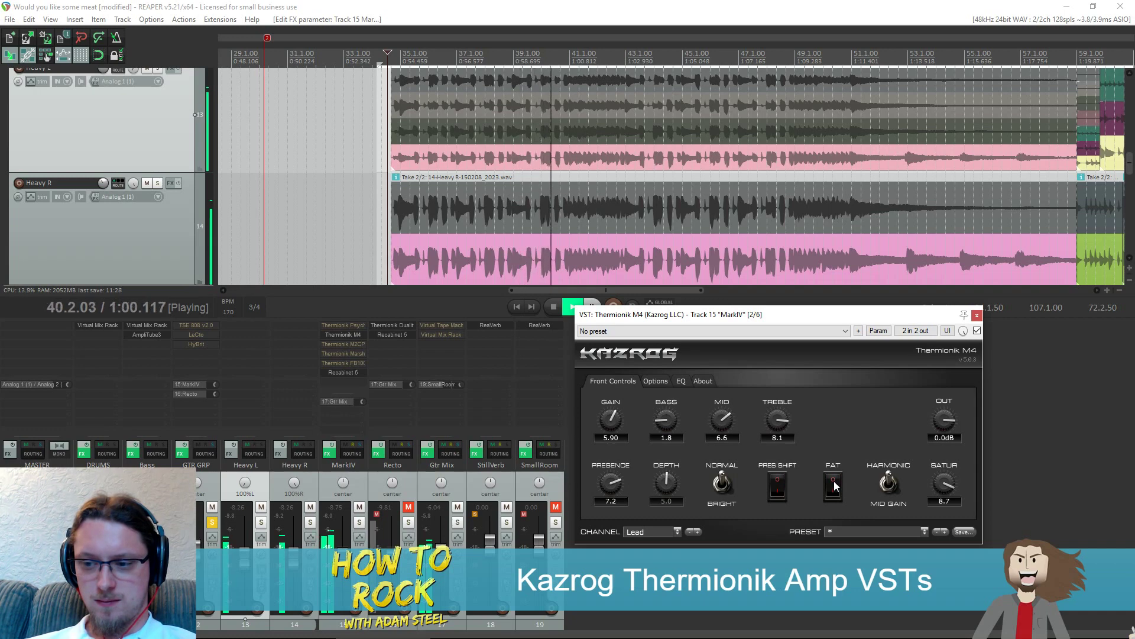
key("space")
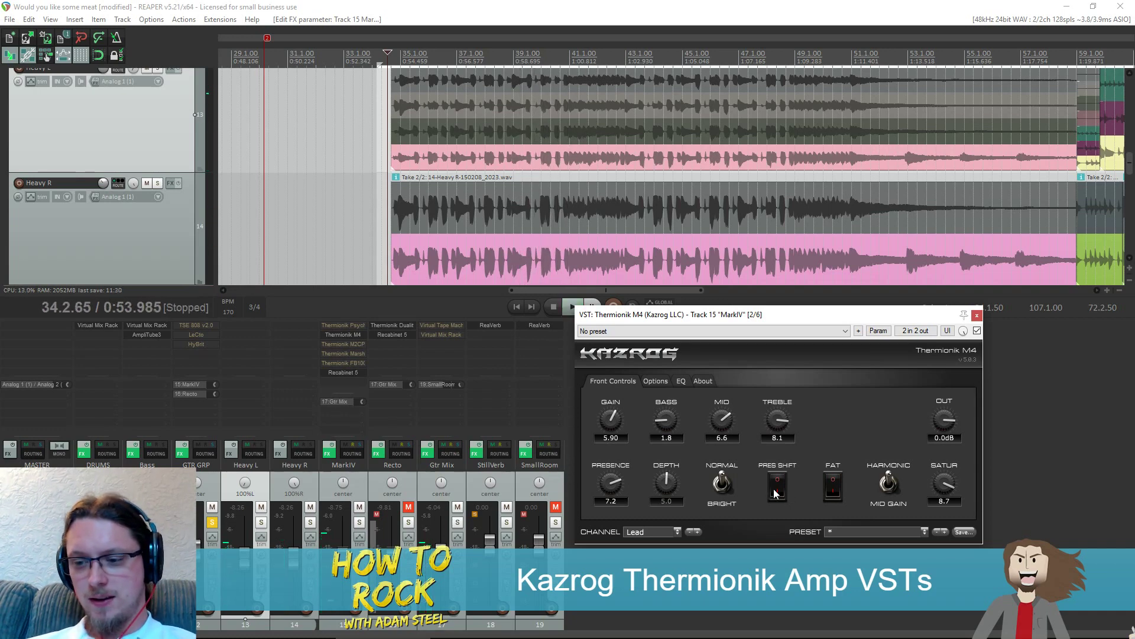
Audition the guitars while switching the M4 amp's Pres Shift on and off, leaving it off
left_click(777, 493)
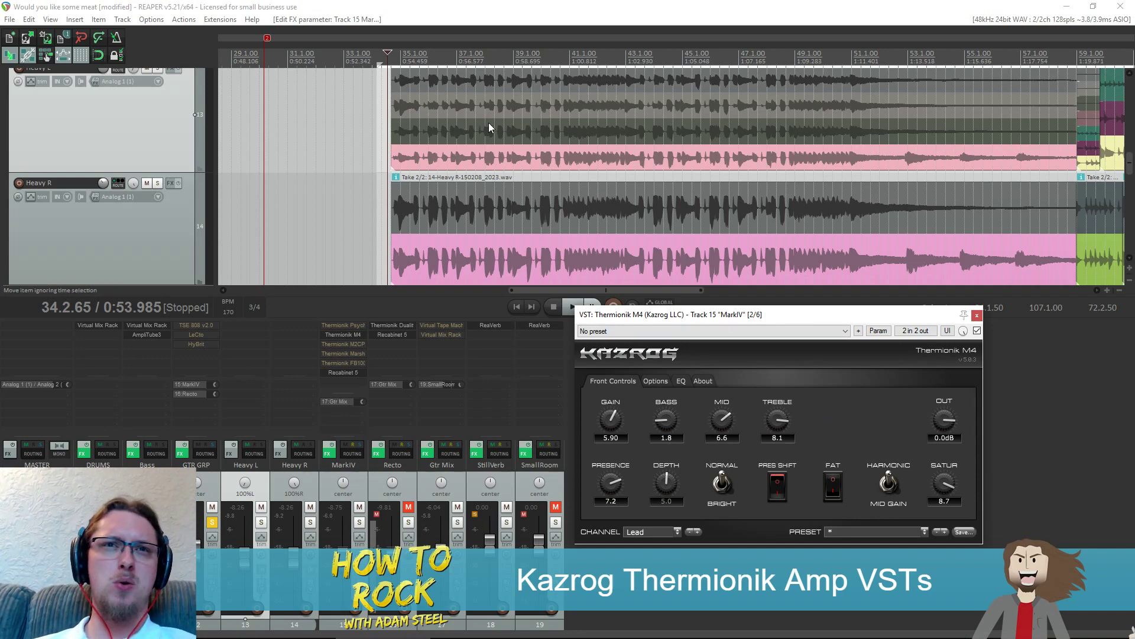
key("space")
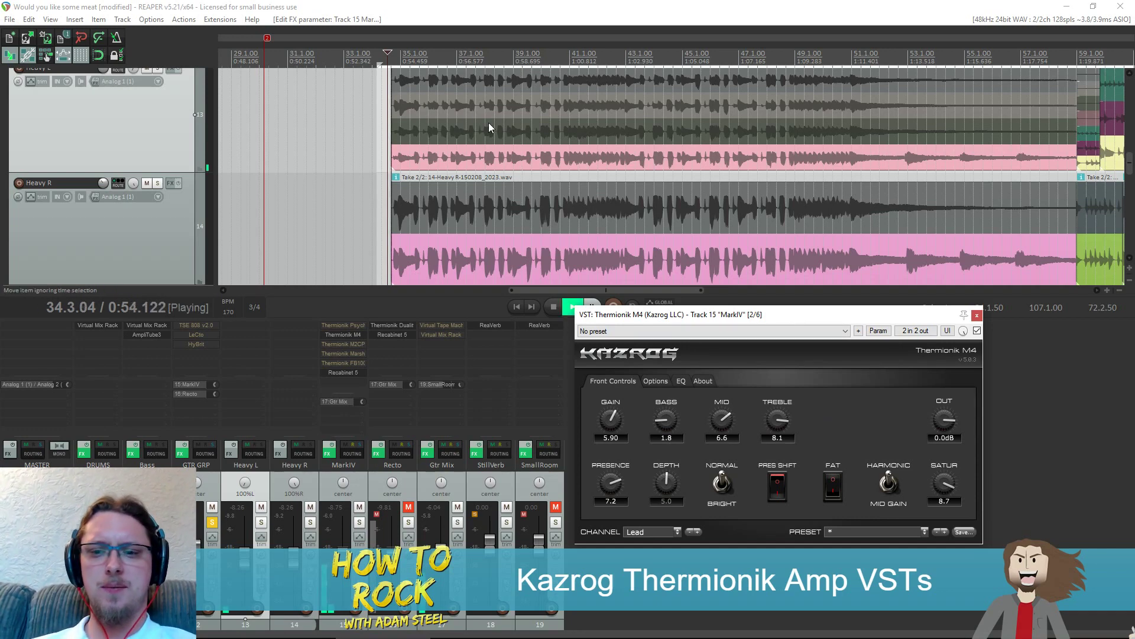
left_click(776, 482)
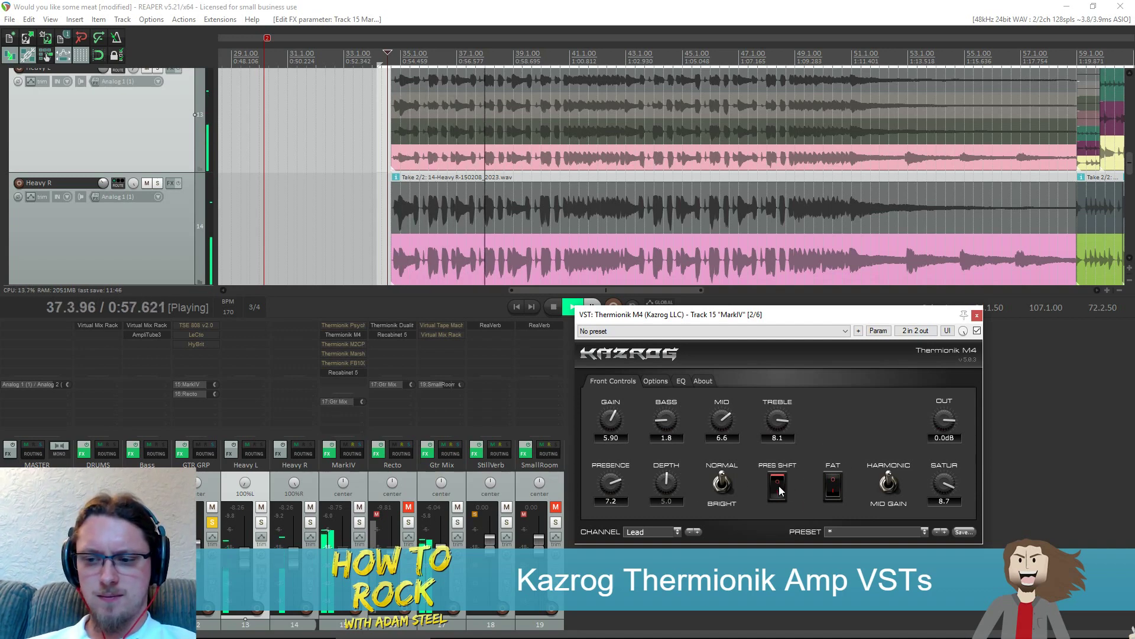
left_click(777, 483)
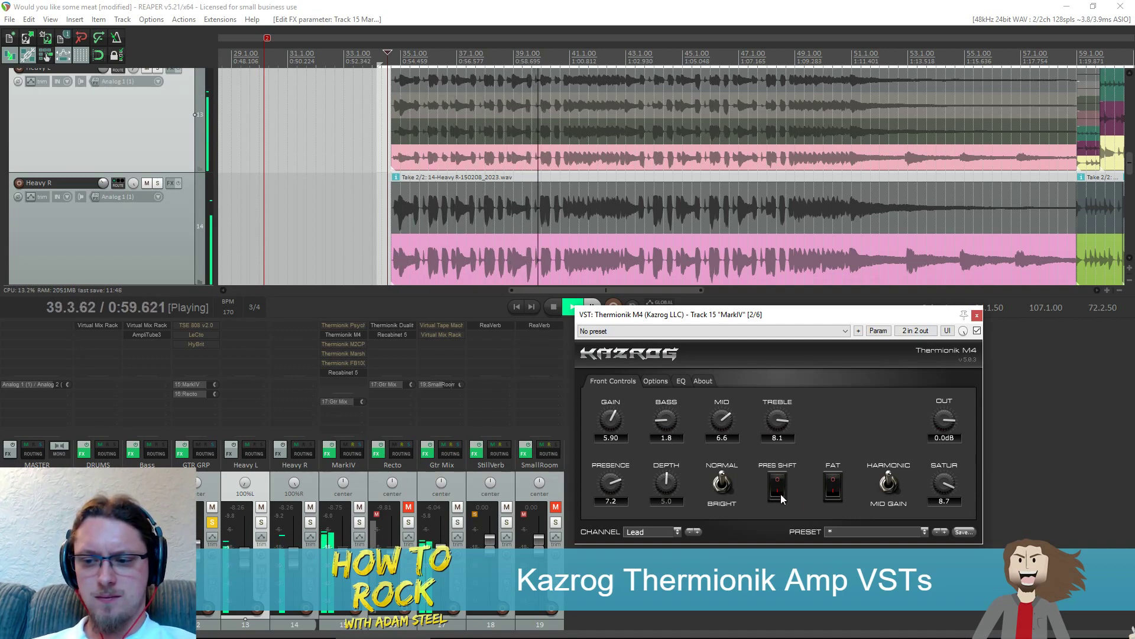
left_click(779, 485)
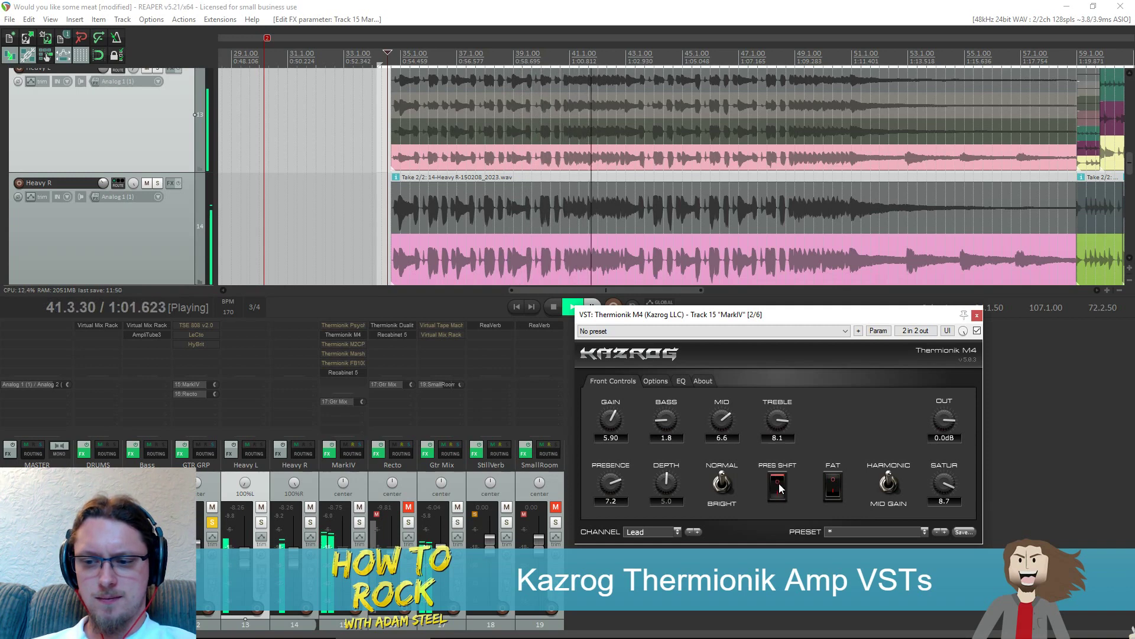
key("space")
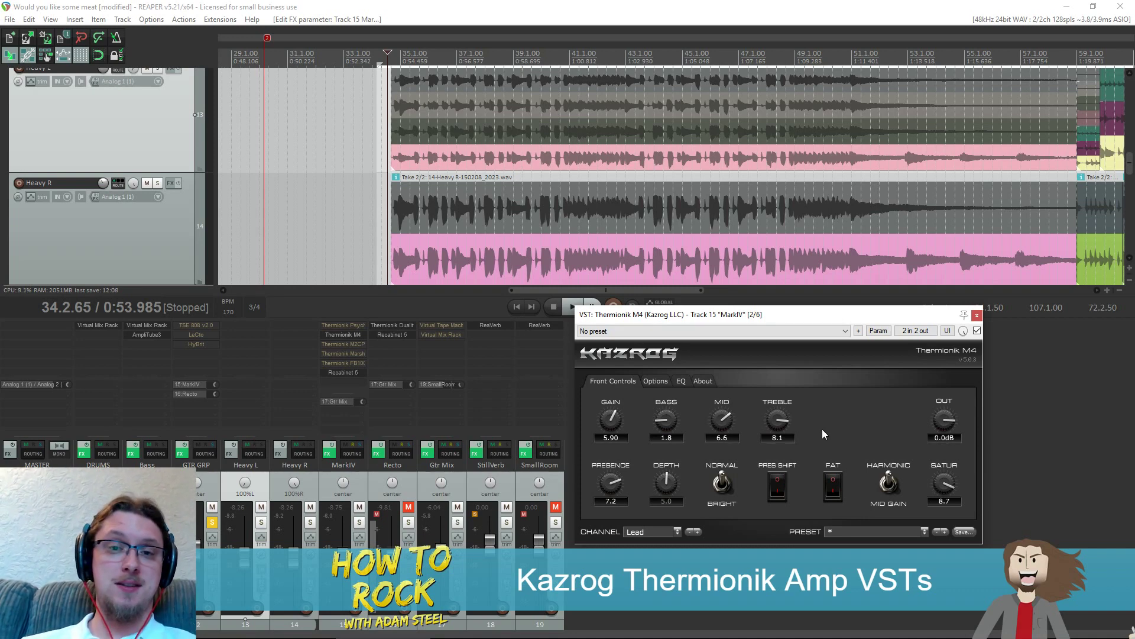
Audition the guitars through the M4 amp while checking its Harmonic / Mid Gain switch
left_click(889, 490)
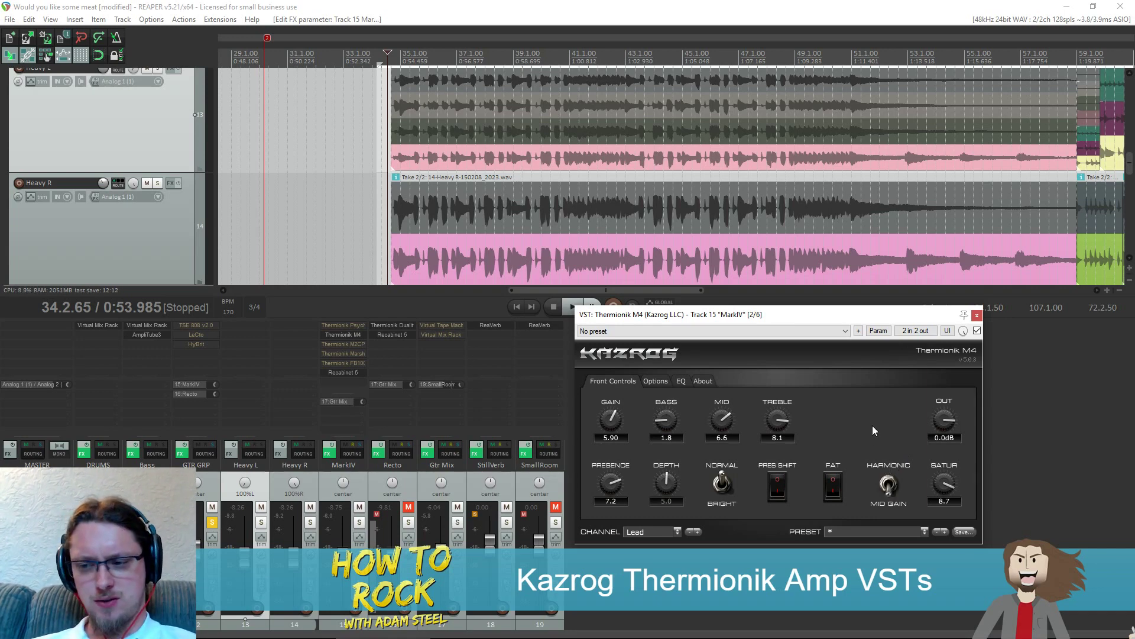
key("space")
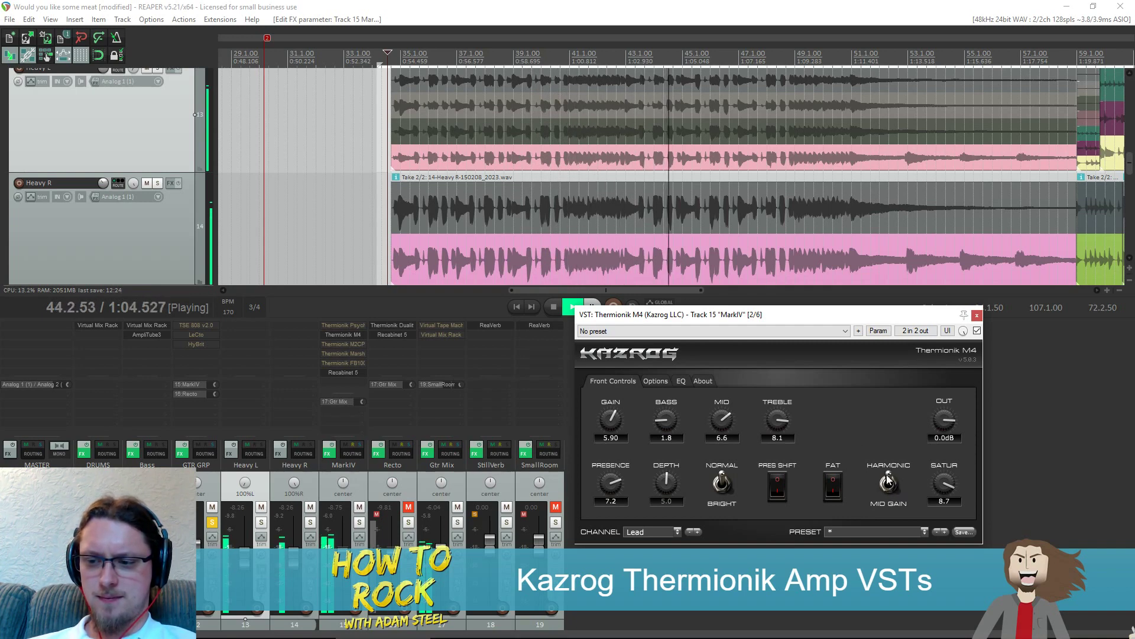
key("space")
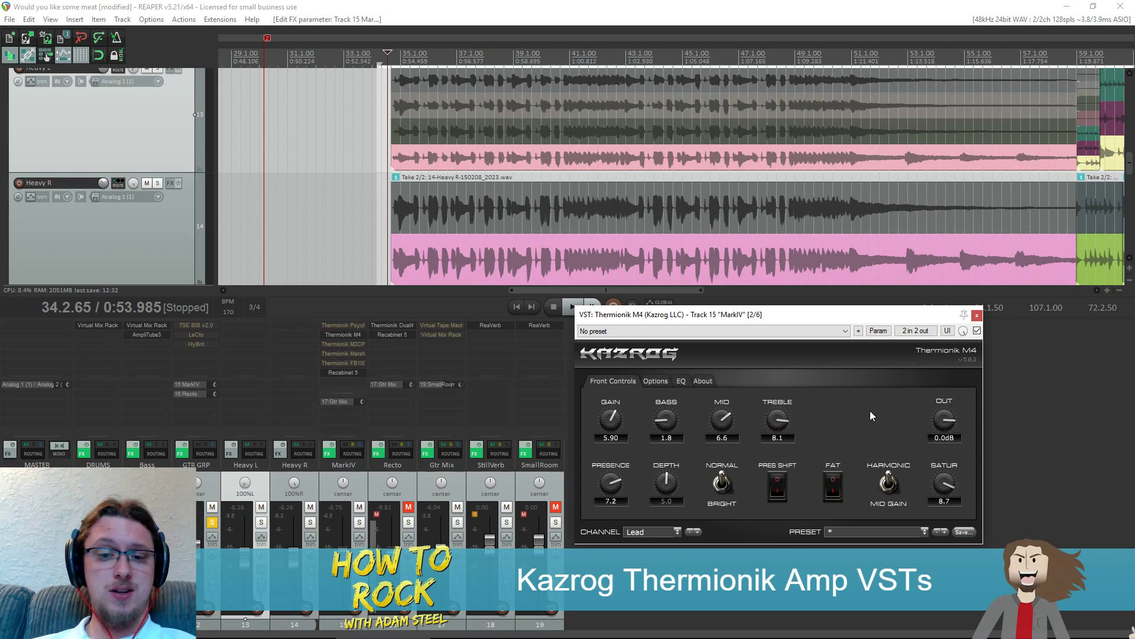
Bypass the M4 amp, enable and open Thermionik Psycho A on the MarkIV track, continue its trial and reposition its window
left_click(350, 331, "shift")
left_click(346, 325)
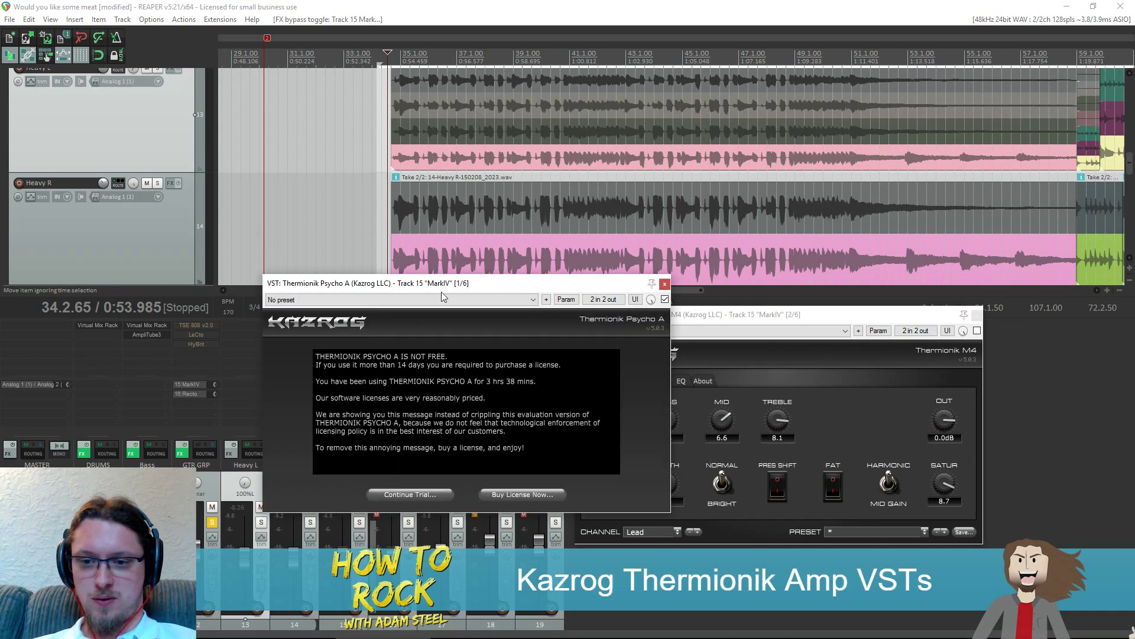
left_click(418, 492)
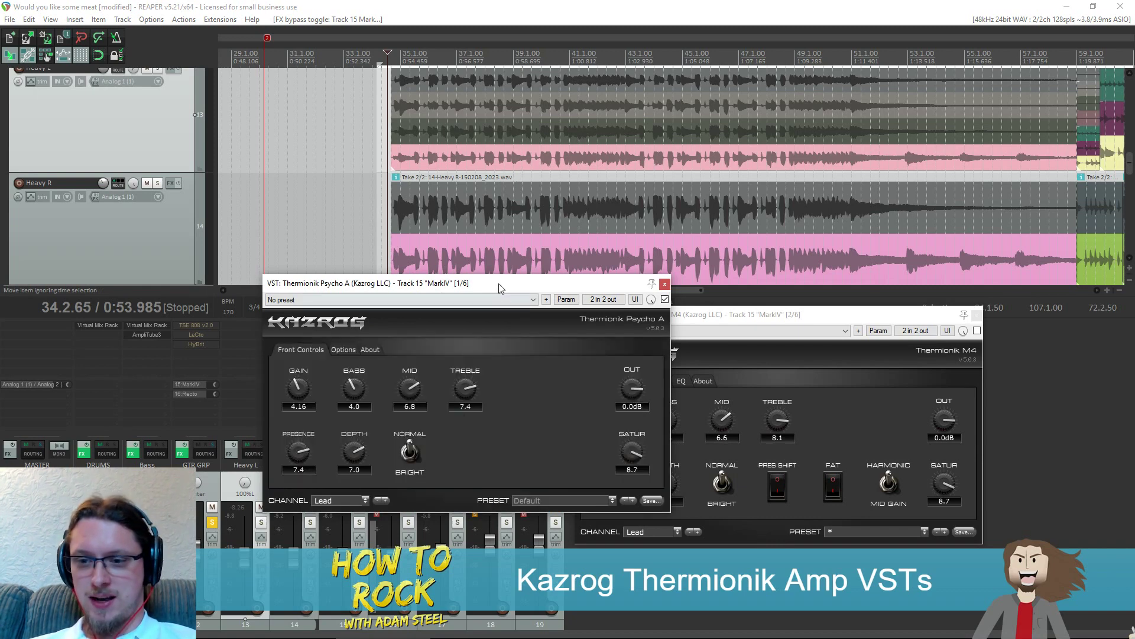
left_click_drag(502, 288, 720, 332)
Play the guitars through Psycho A, setting its gain to 6.28 and reviewing its option and version settings
key("space")
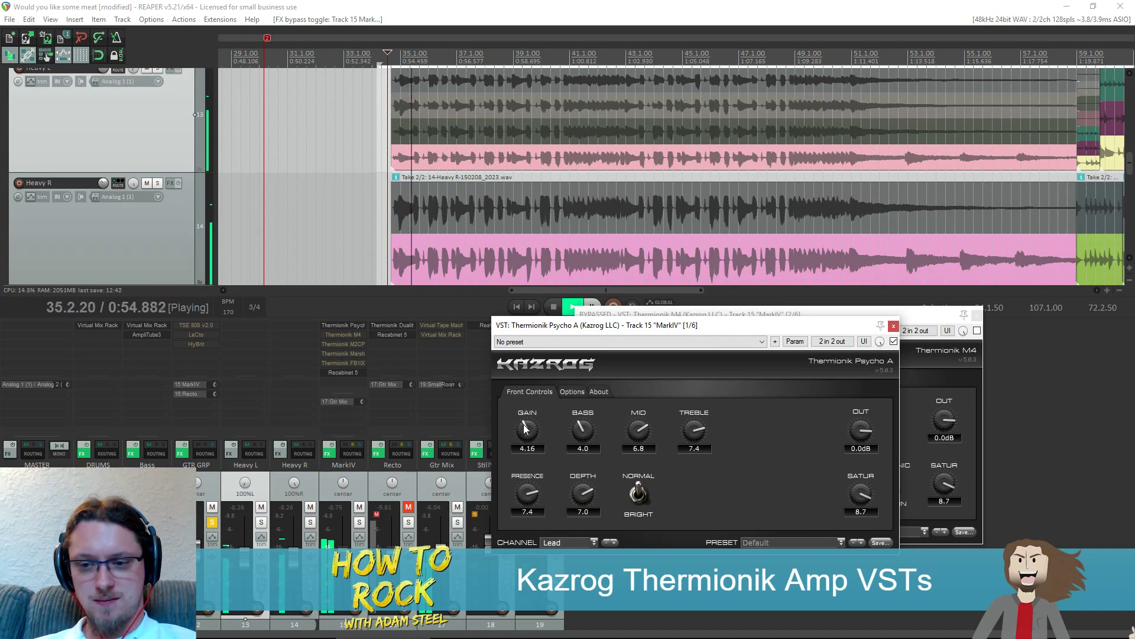
left_click_drag(524, 424, 556, 365)
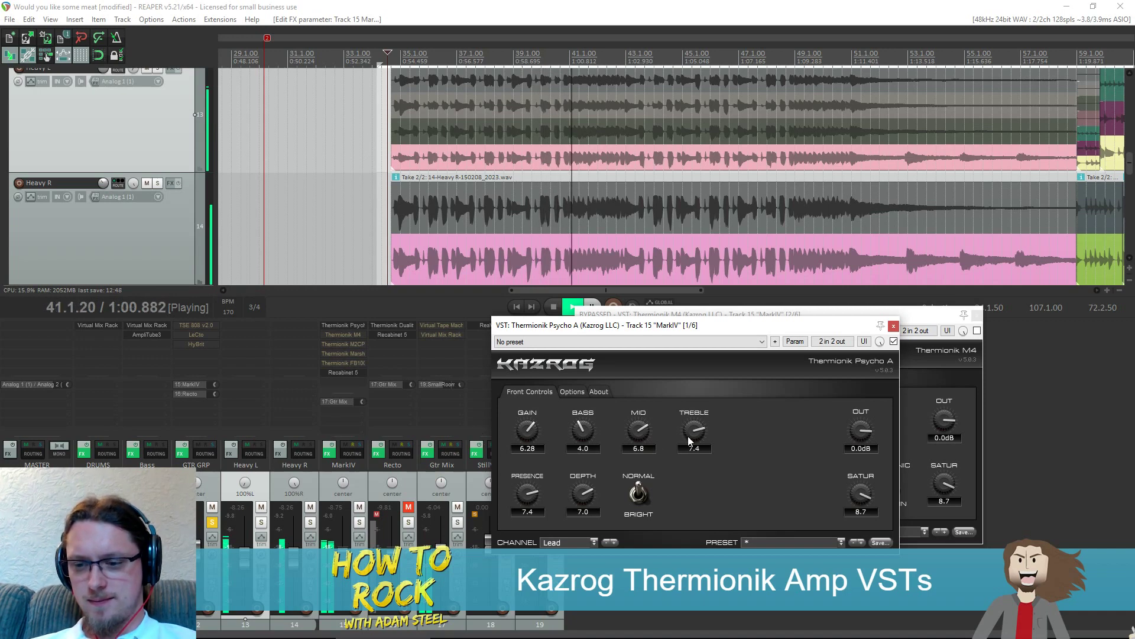
left_click(576, 391)
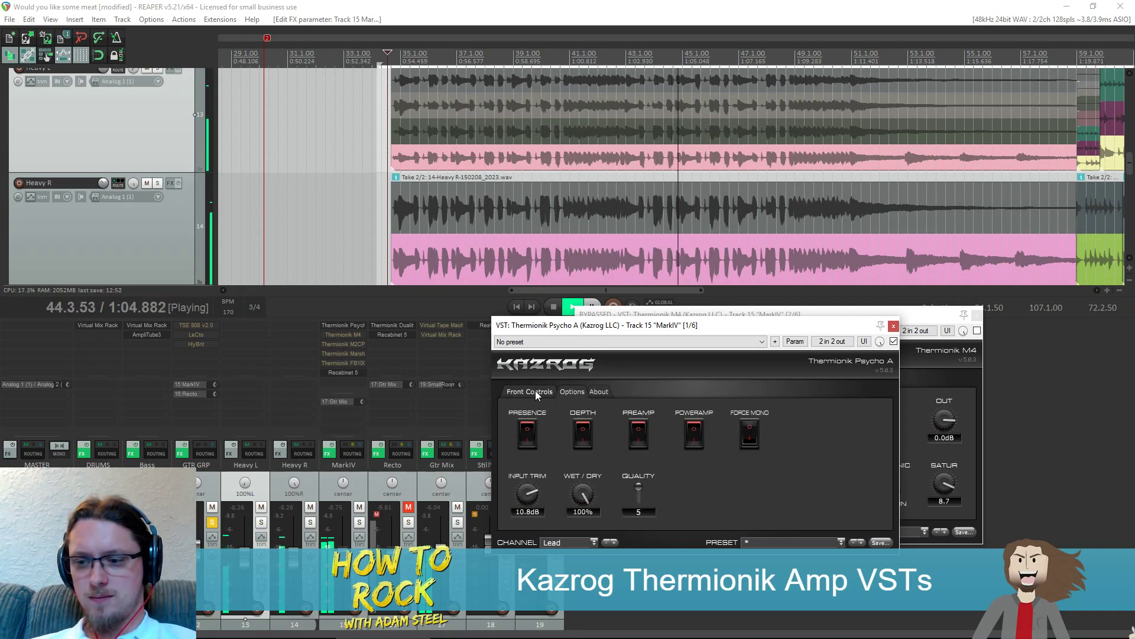
left_click(535, 391)
left_click(594, 392)
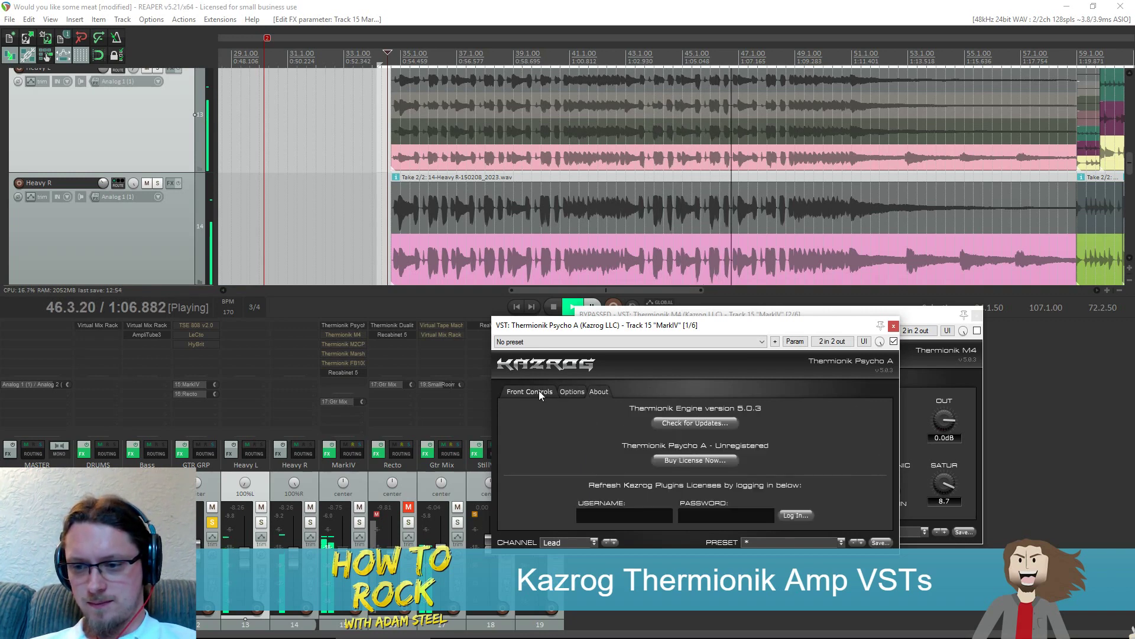
left_click(538, 392)
key("space")
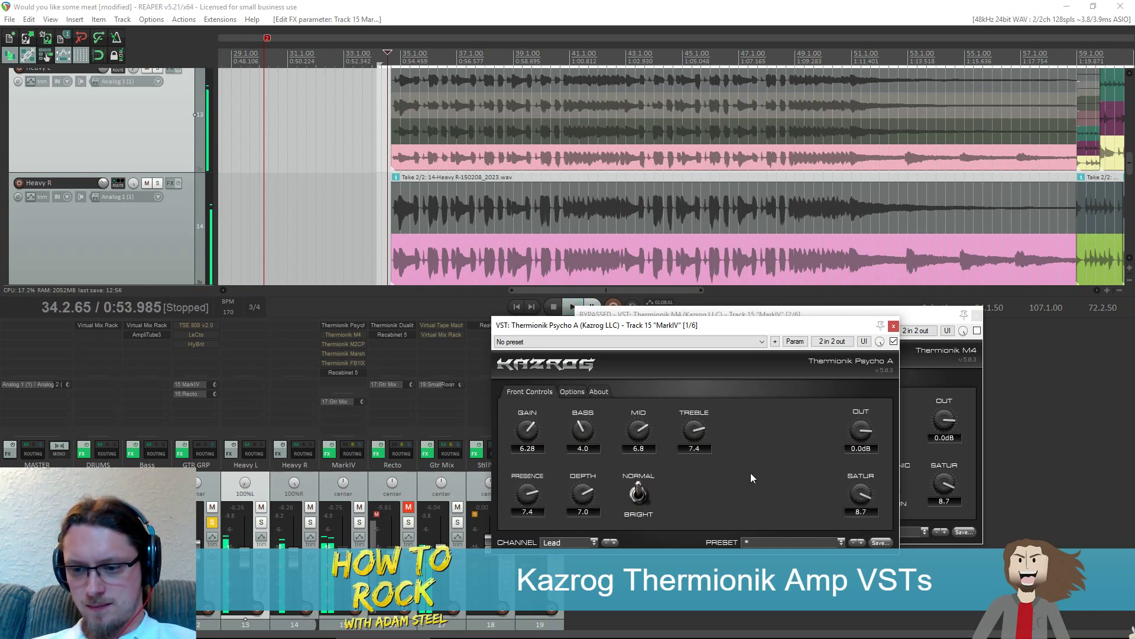
Rearrange the Psycho A and bypassed M4 windows so both are accessible, and briefly play the guitars through Psycho A
left_click_drag(739, 332, 809, 364)
left_click_drag(815, 318, 948, 279)
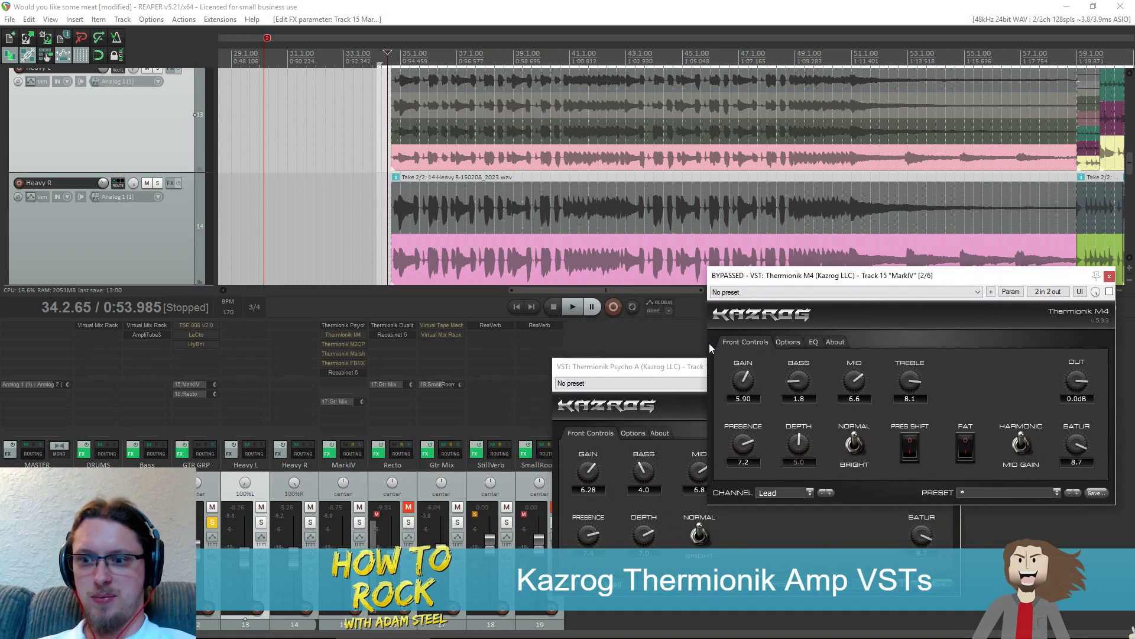
left_click(690, 359)
left_click_drag(691, 359, 703, 344)
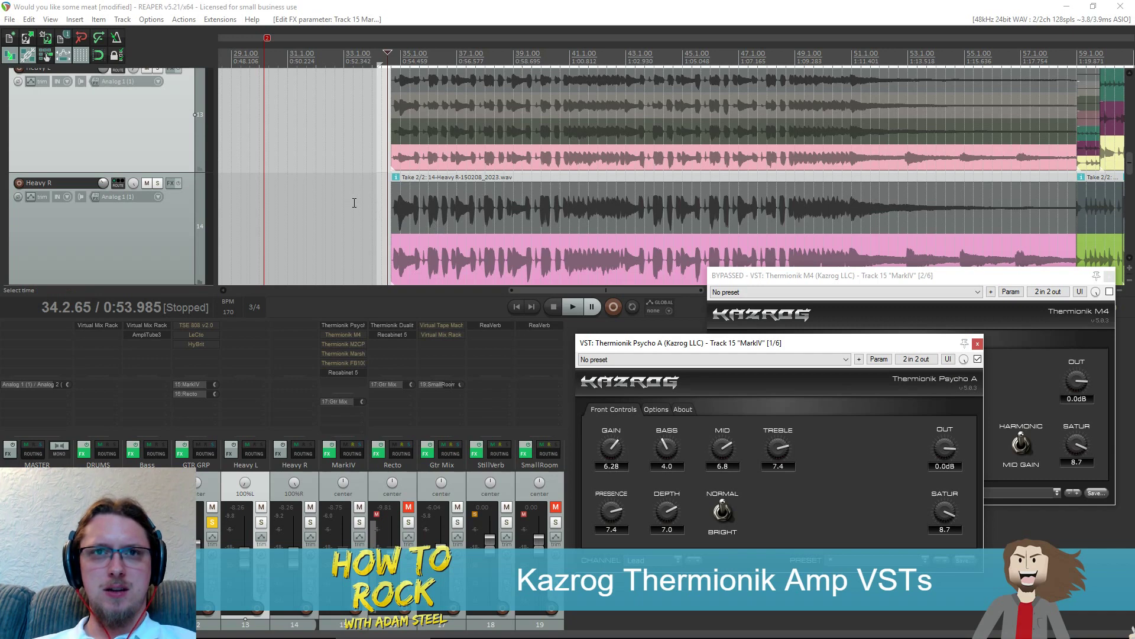
key("space")
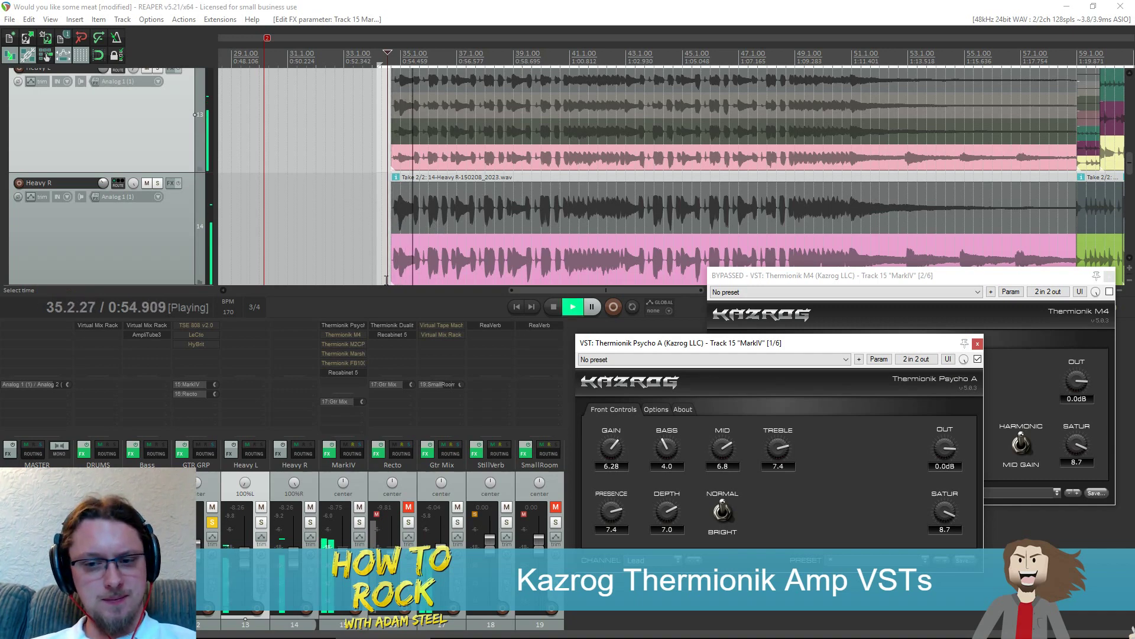
key("space")
Bypass Psycho A, enable and open Thermionik Marshland 800 on the MarkIV track, continue its trial and reposition its window
left_click(337, 325, "shift")
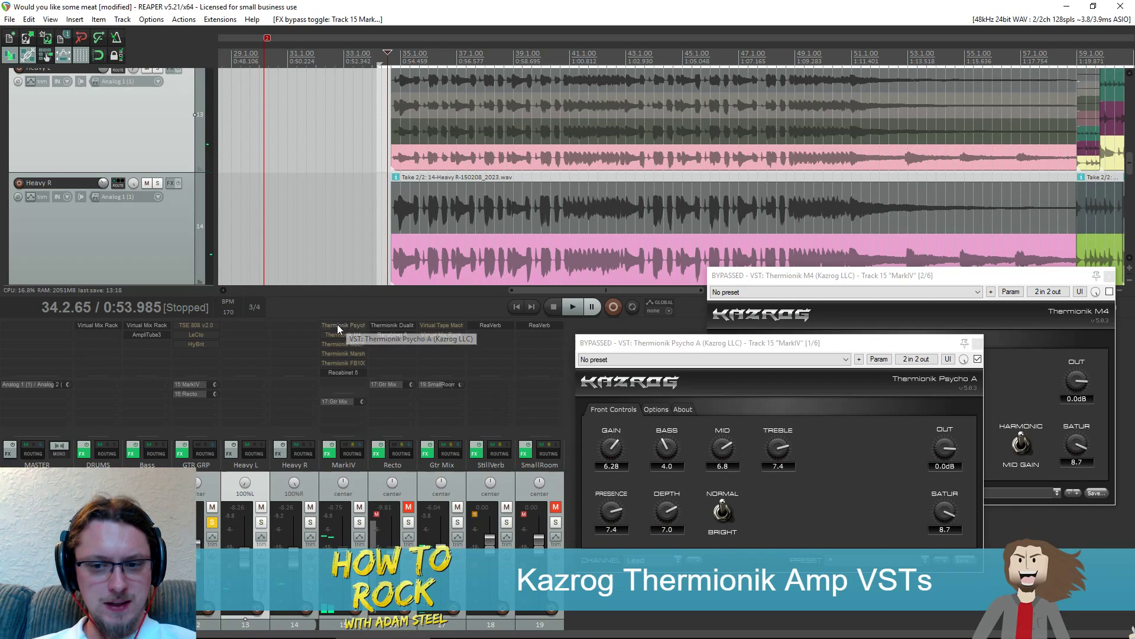
left_click(344, 353)
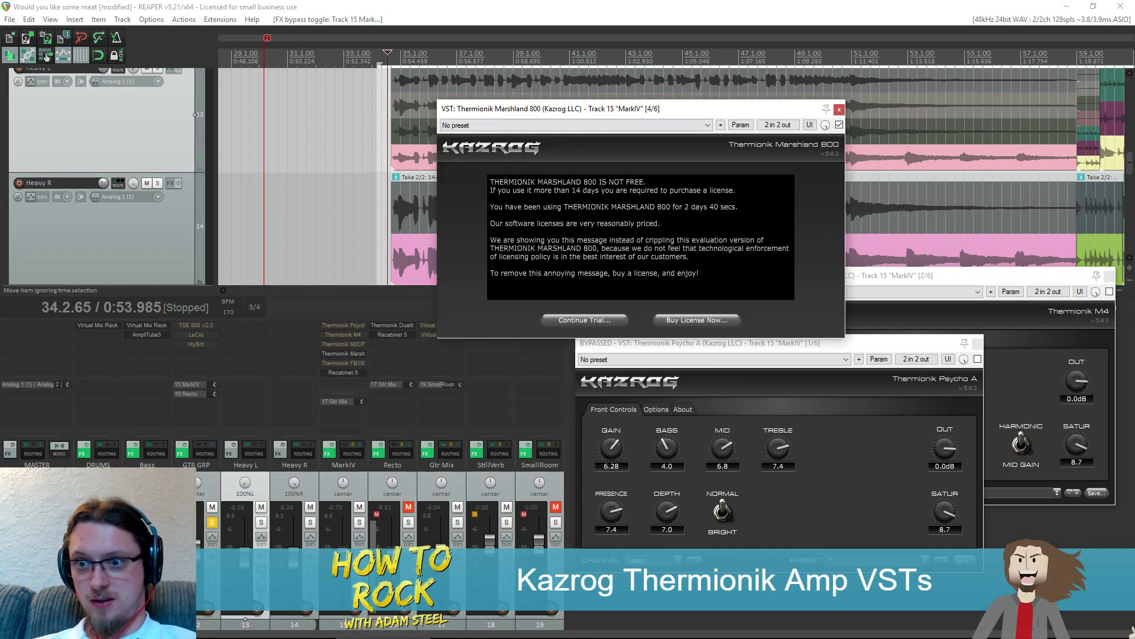
left_click(584, 320)
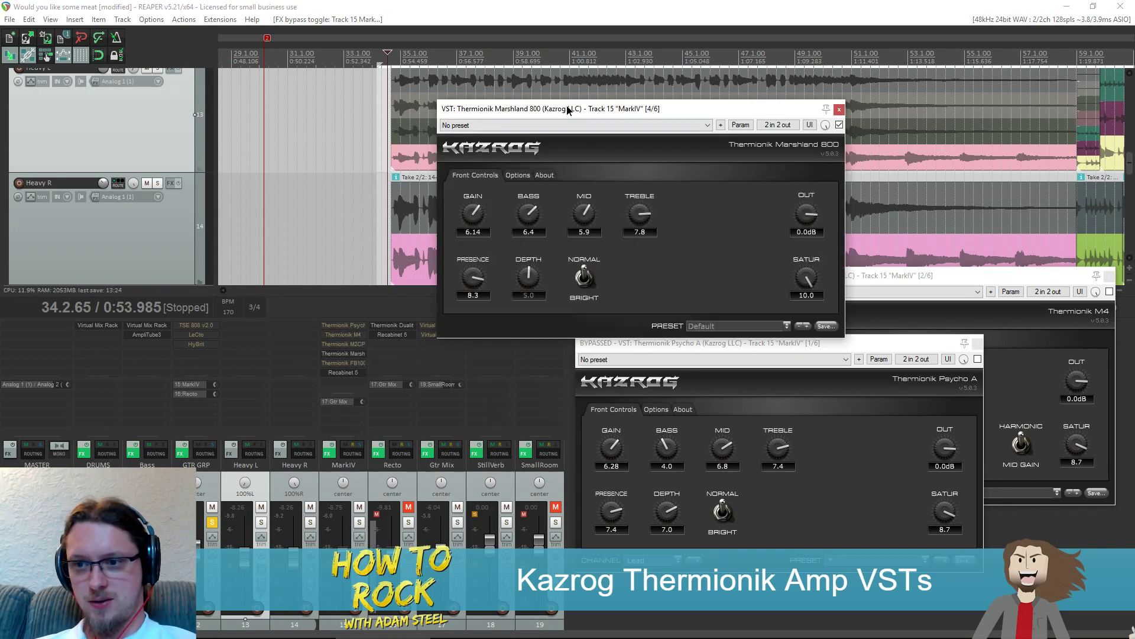
left_click_drag(568, 109, 550, 287)
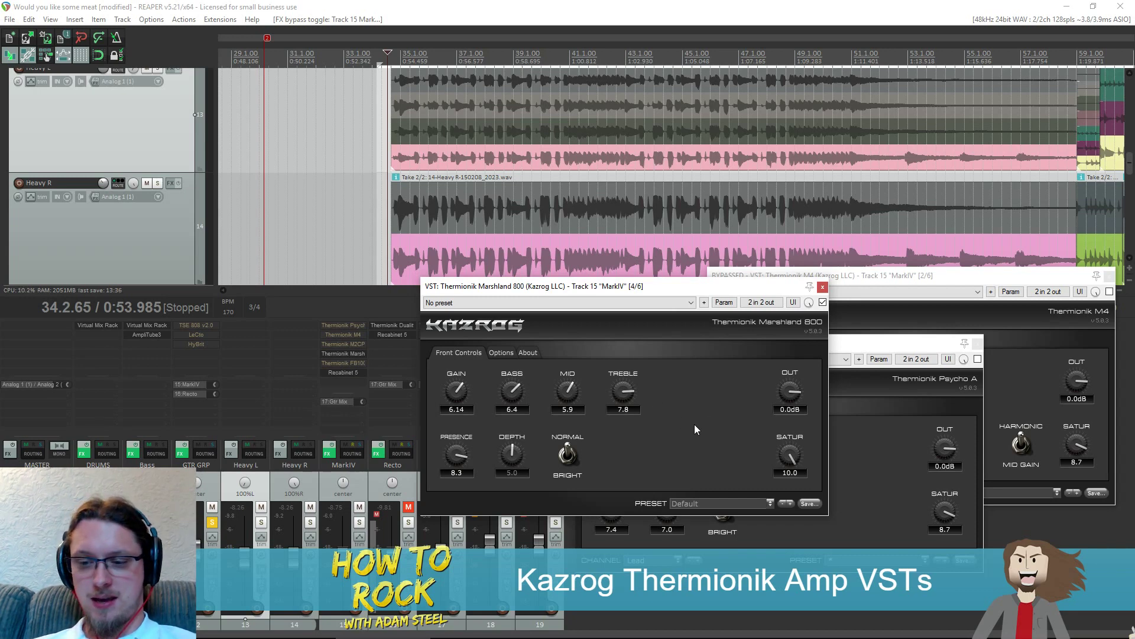
Play the guitars through Marshland 800, setting its gain to 7.94 and checking its option settings
key("space")
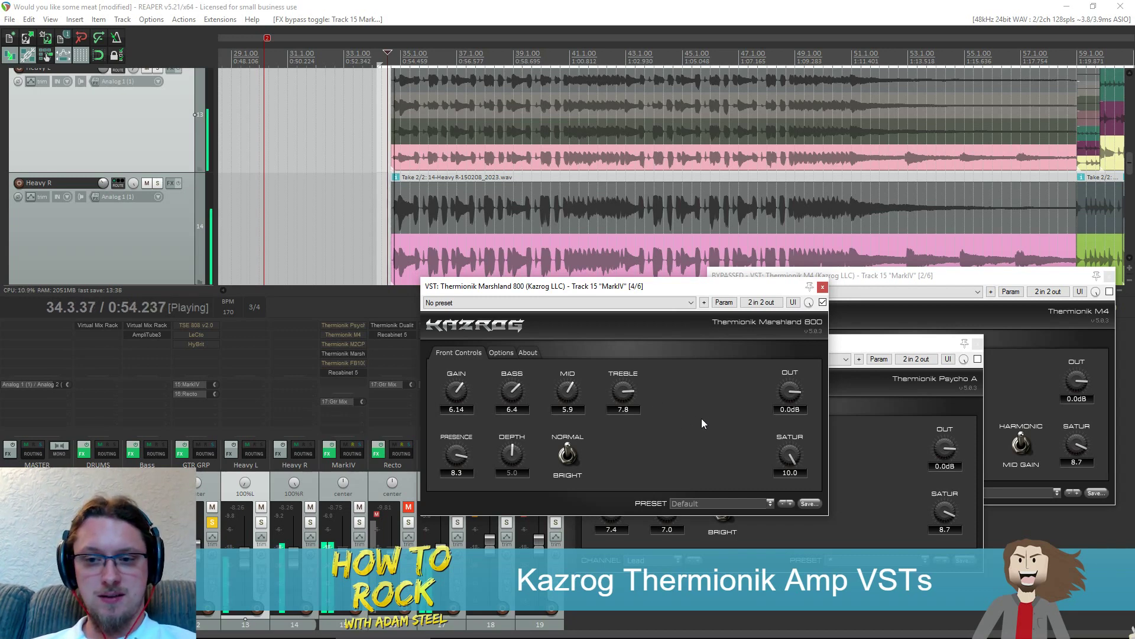
left_click_drag(459, 402, 458, 332)
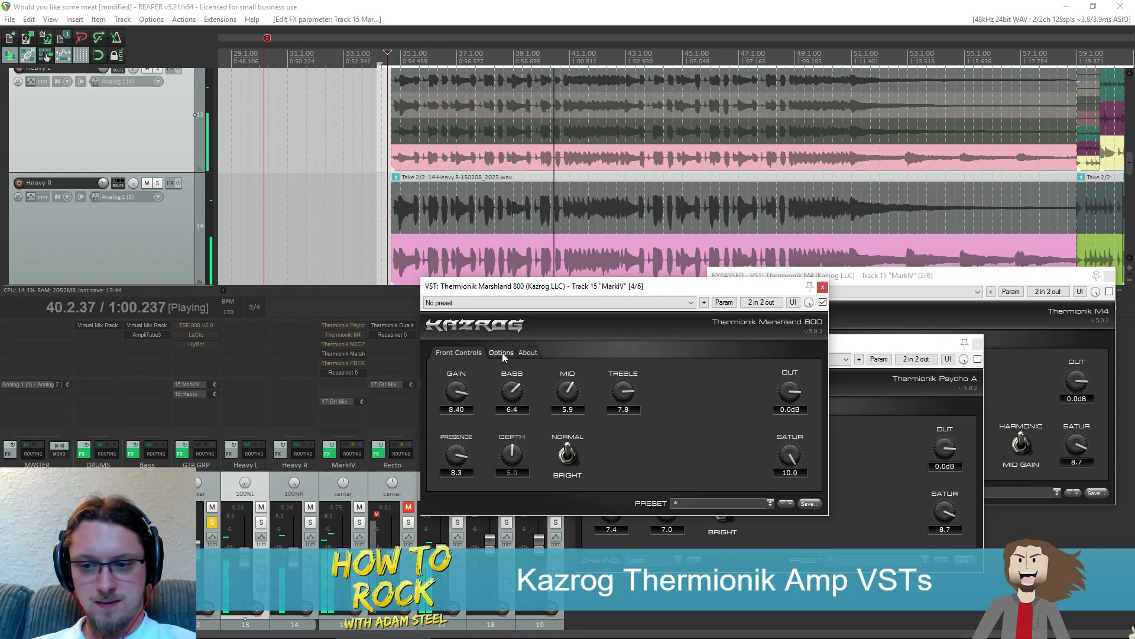
left_click(502, 353)
left_click(474, 352)
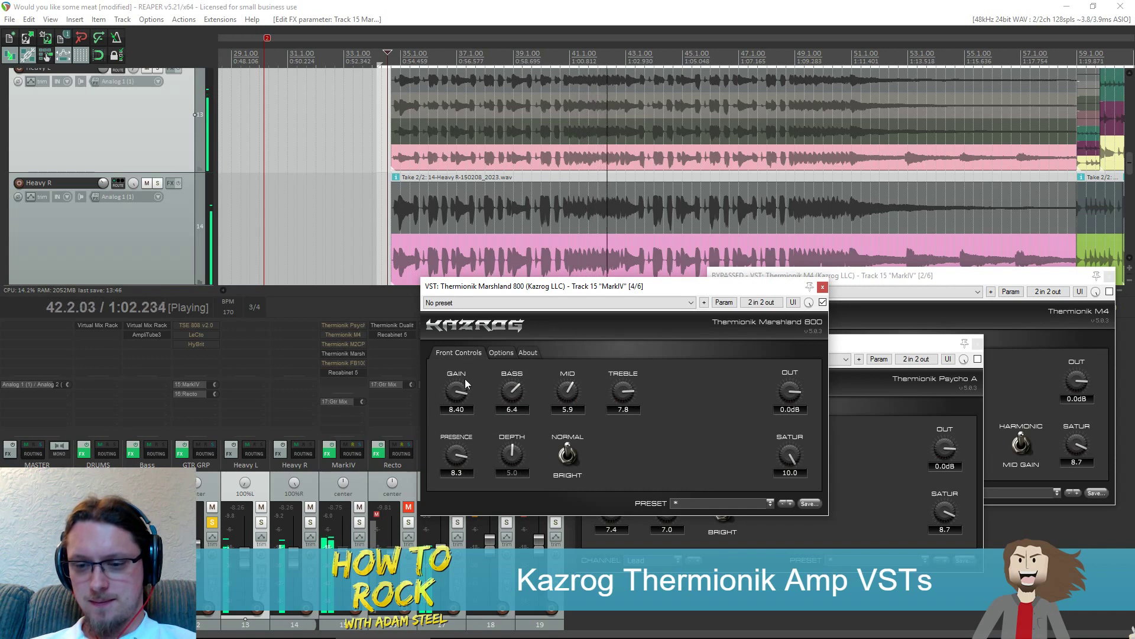
left_click_drag(452, 394, 451, 406)
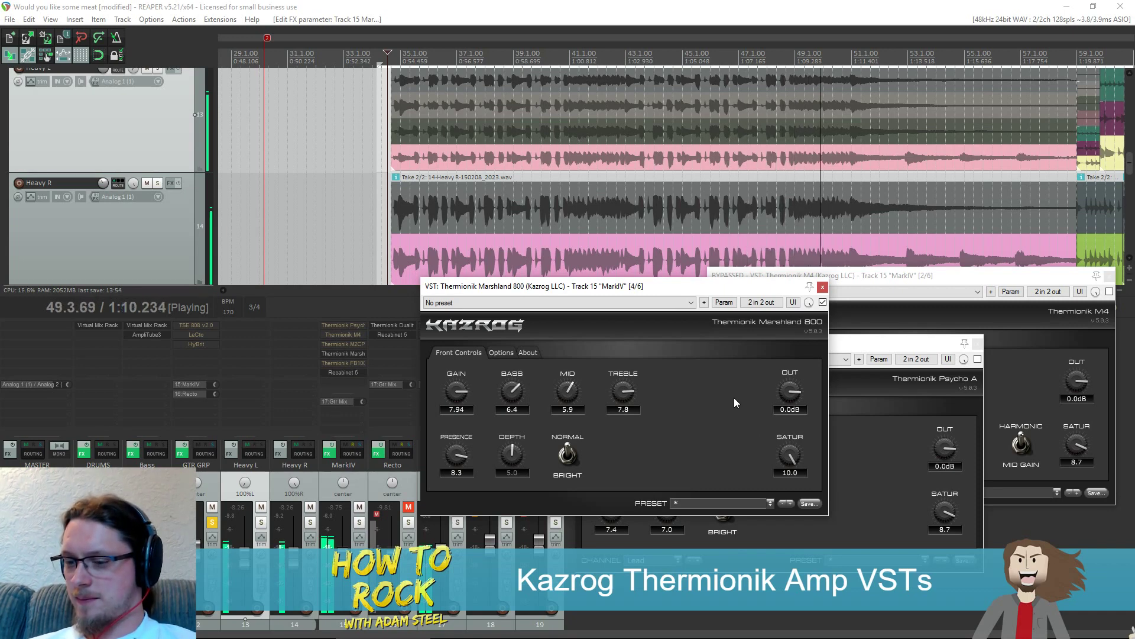
key("space")
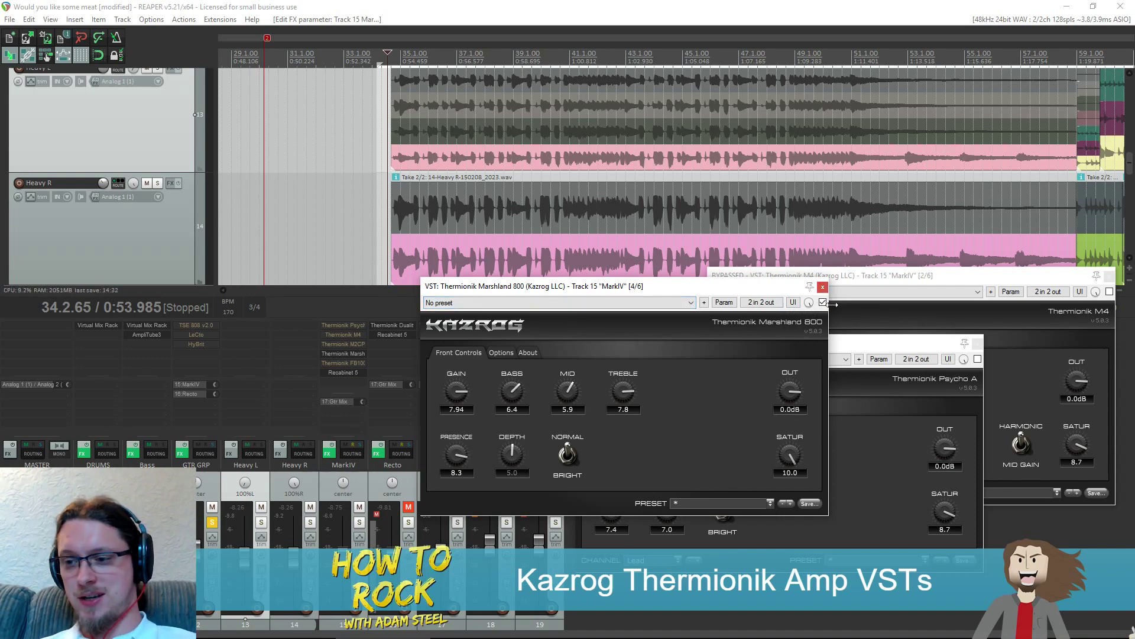
Close and bypass Marshland 800, replacing it with the enabled Thermionik FB100 on the MarkIV track, and reposition the FB100 window
left_click(822, 288)
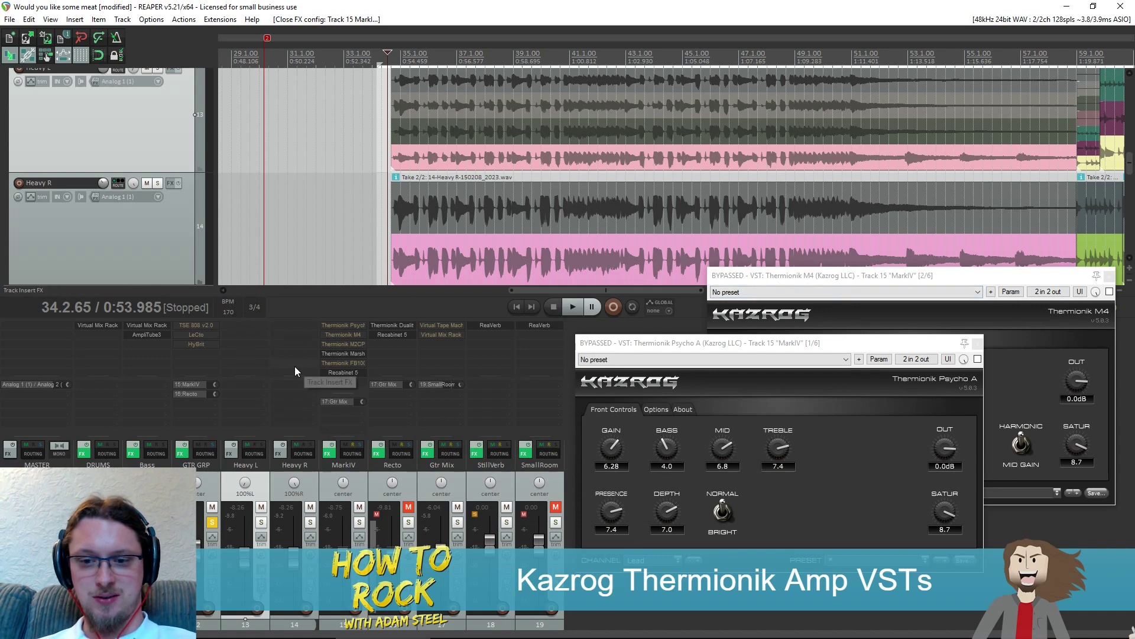
left_click(350, 353, "shift")
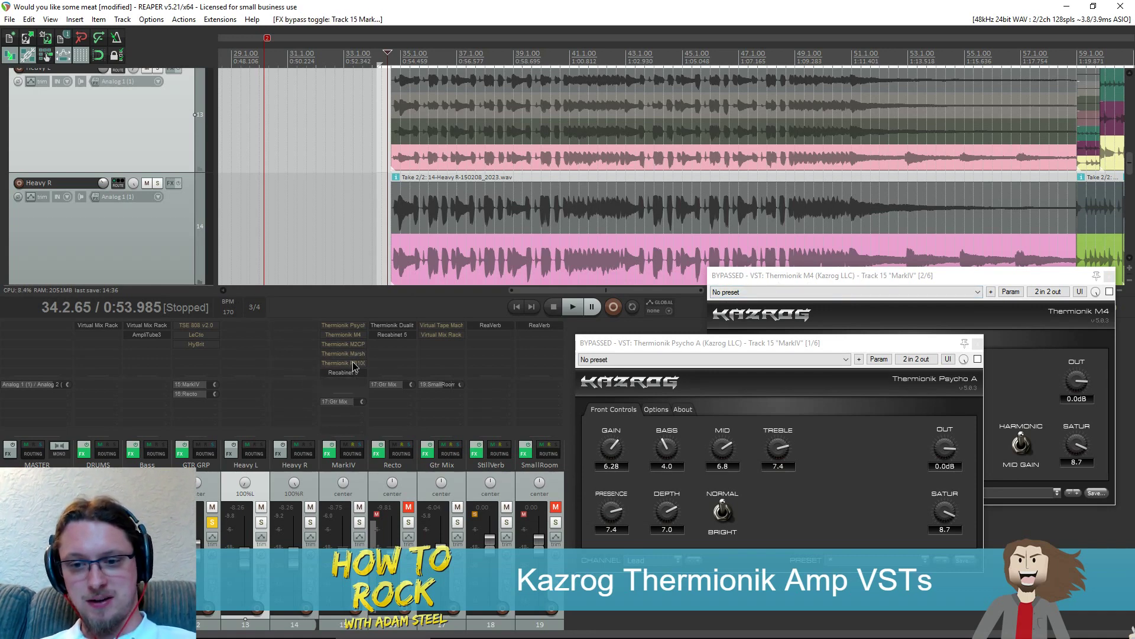
left_click(342, 363, "shift")
left_click(325, 363)
left_click(718, 385)
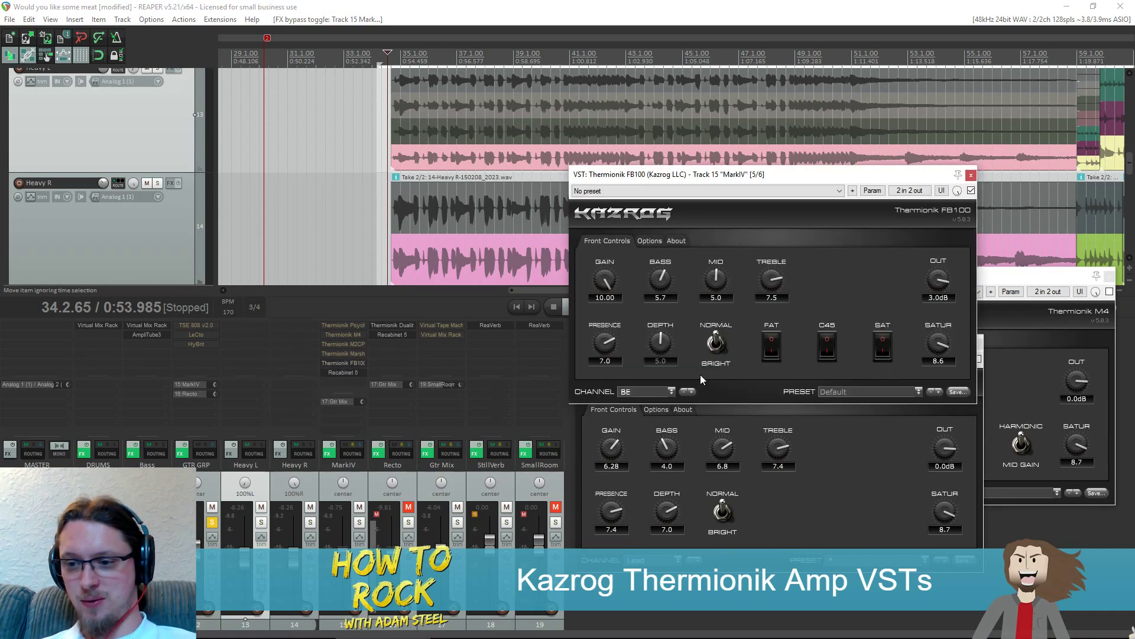
left_click_drag(663, 180, 476, 240)
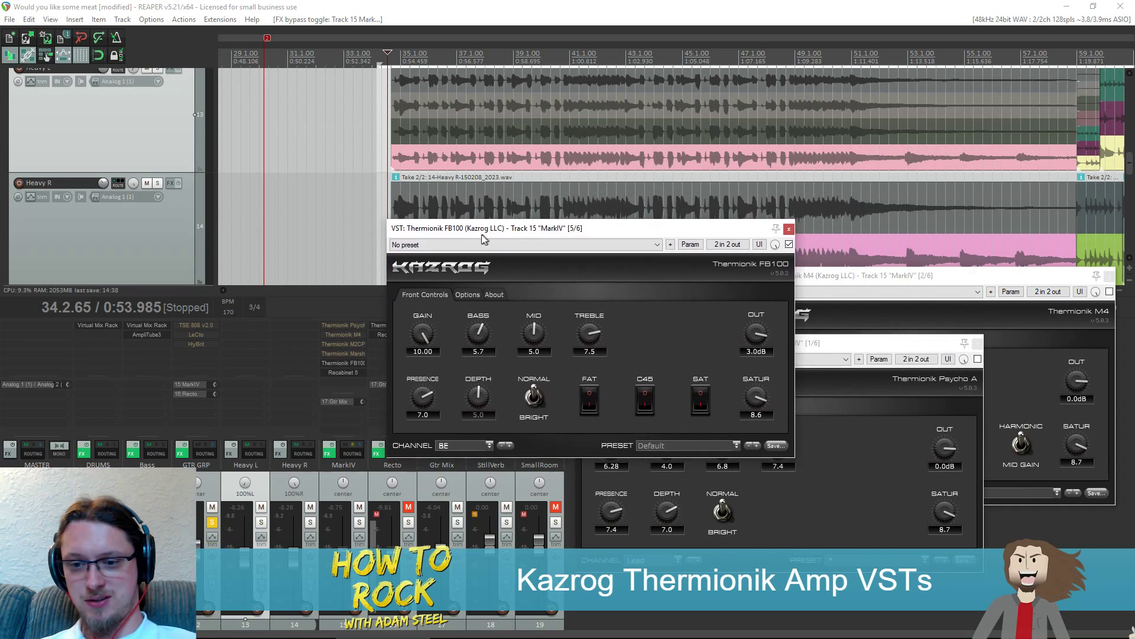
Examine the FB100 amp's channel choices and option settings, keeping the BE channel
left_click(451, 445)
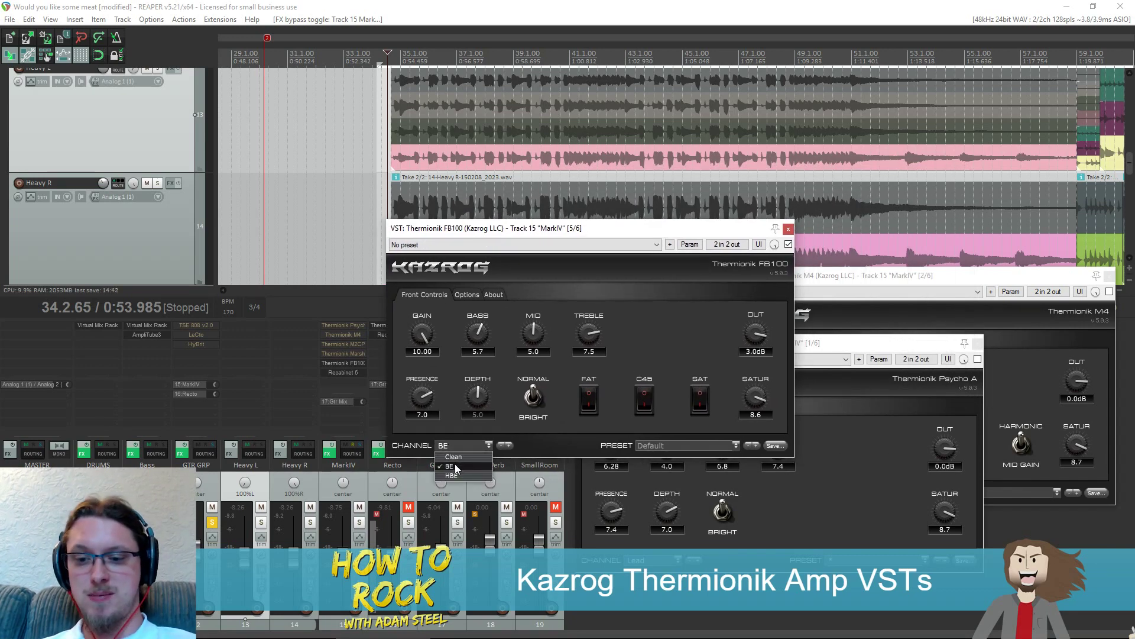
left_click(559, 438)
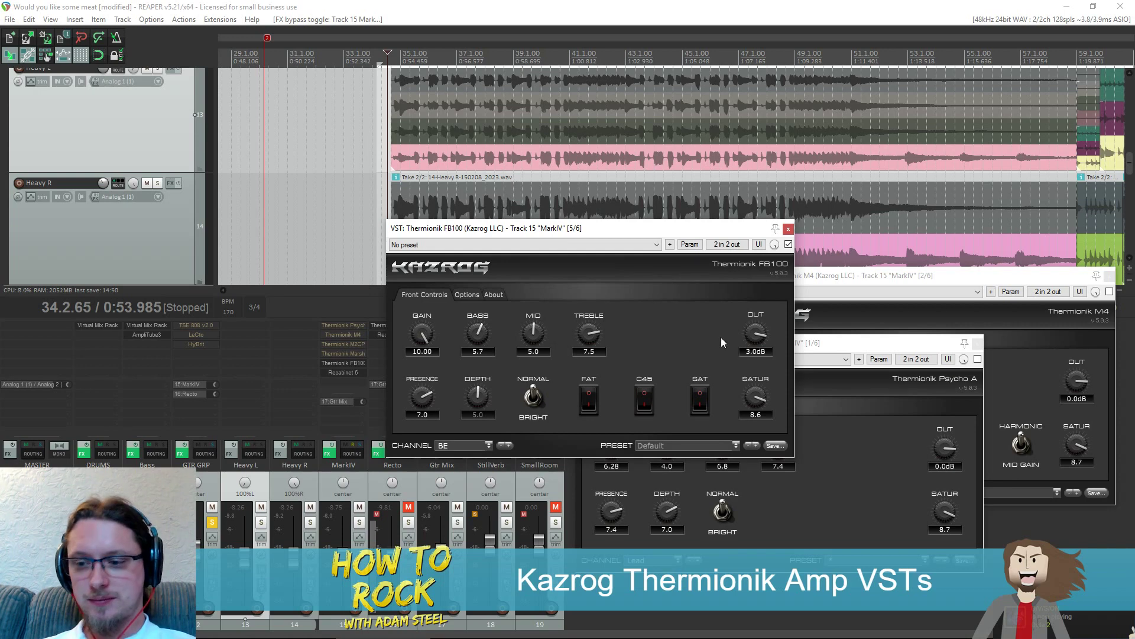
left_click(459, 293)
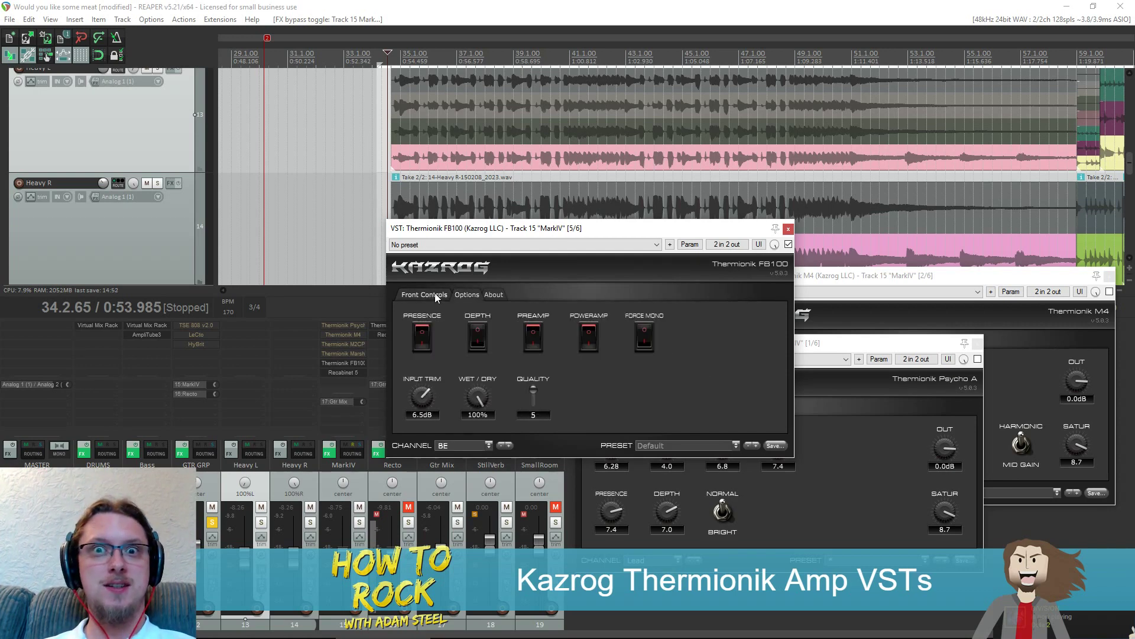
left_click(435, 293)
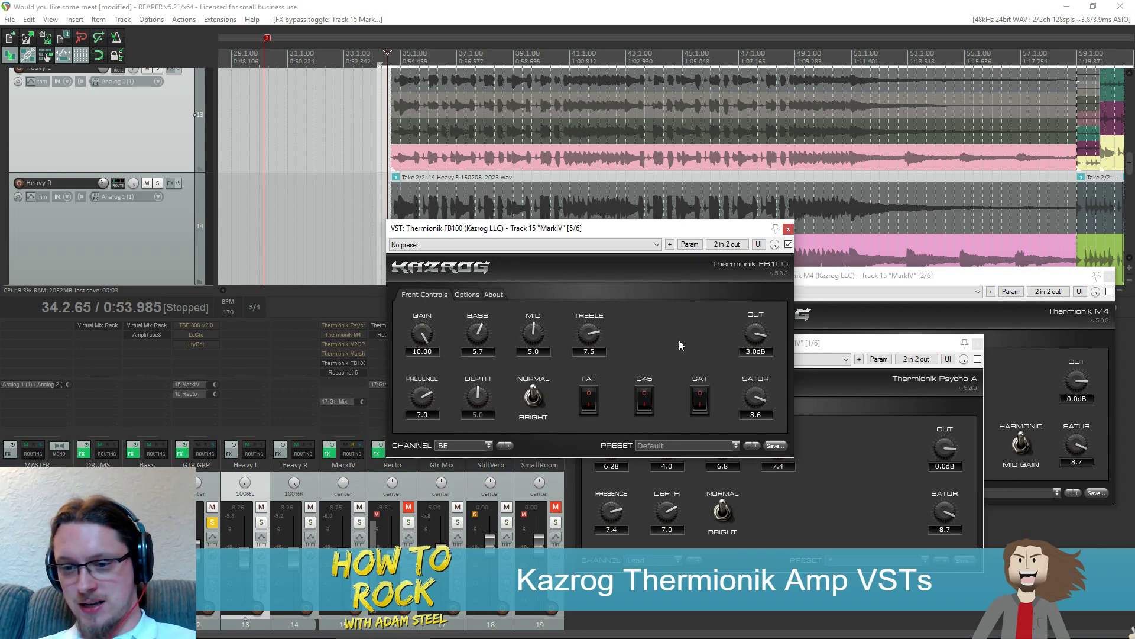
Play the guitars through FB100 and audition its Fat, C45 and Sat switches one at a time, leaving each off
key("space")
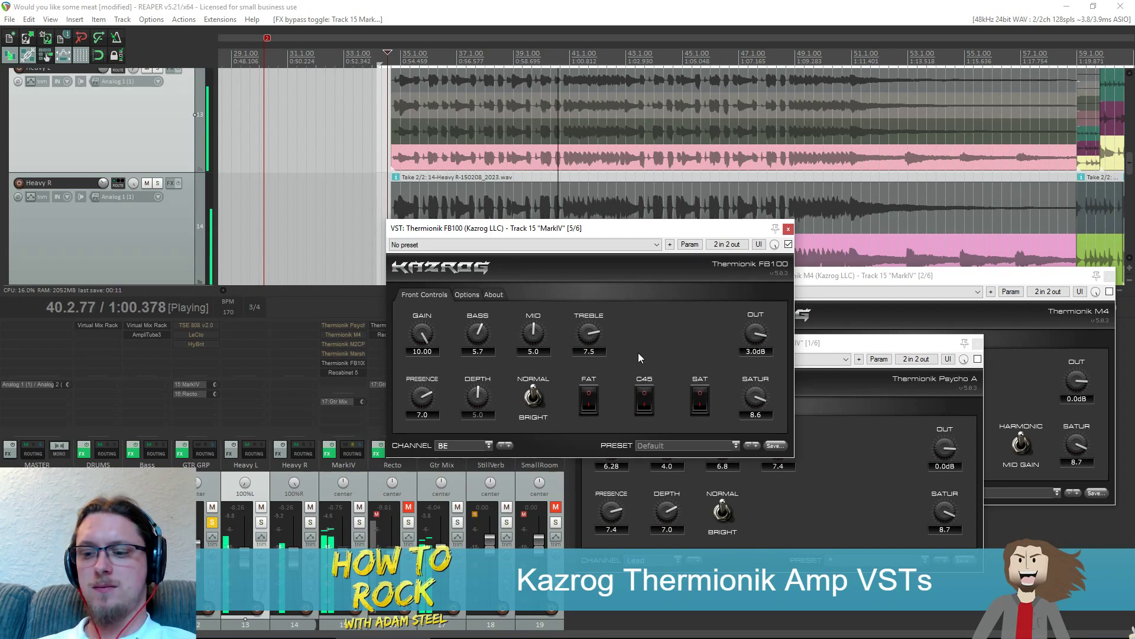
left_click(588, 400)
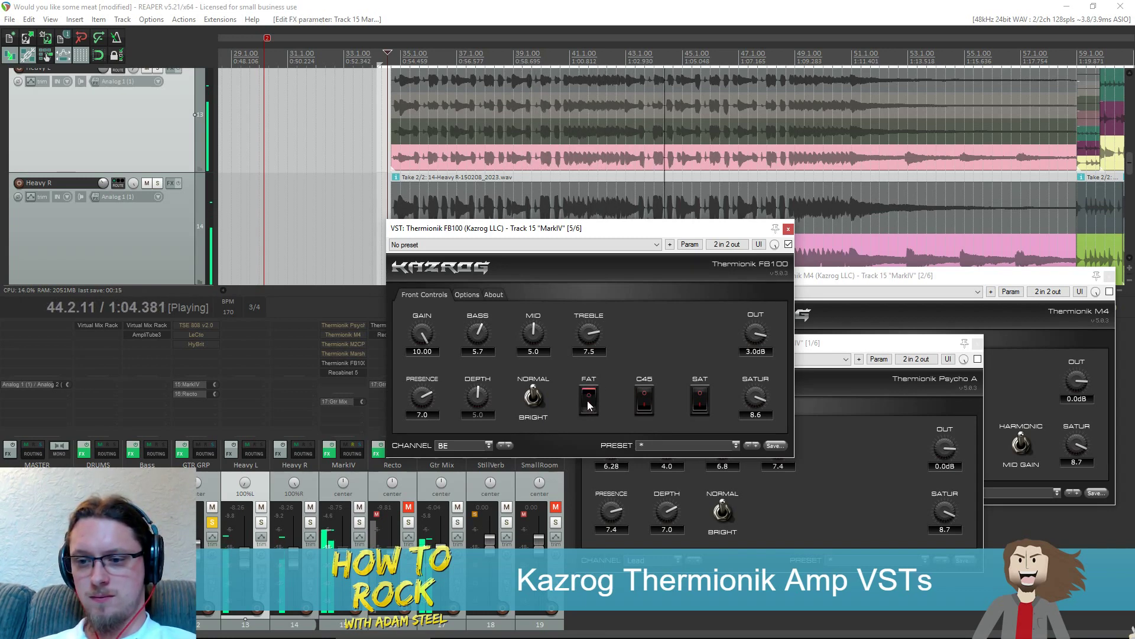
left_click(587, 400)
left_click(650, 401)
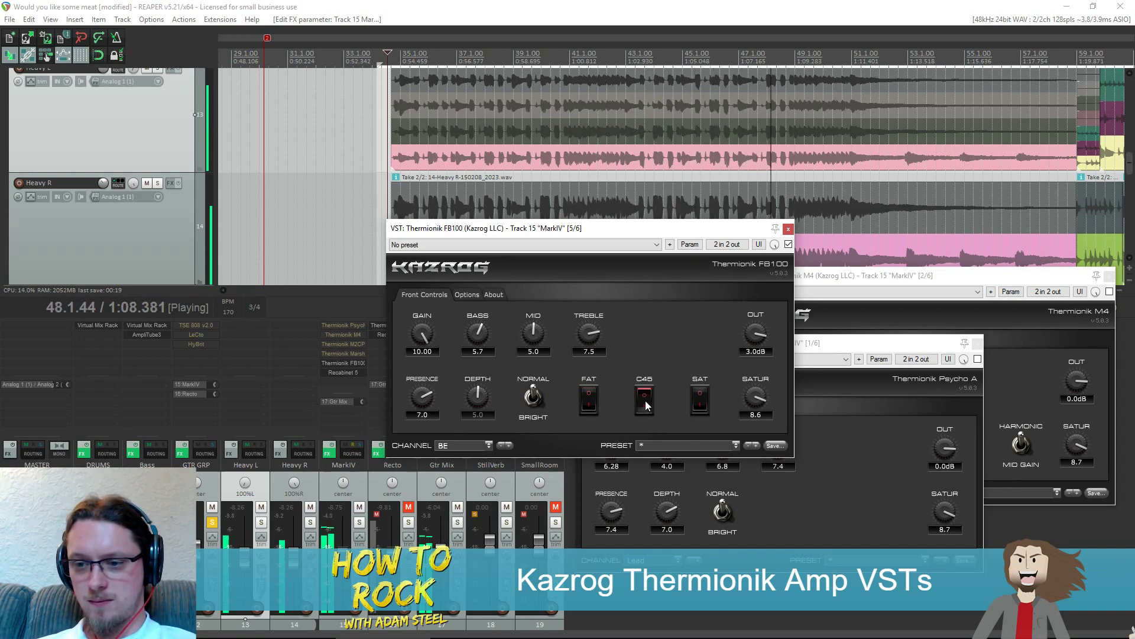
left_click(701, 403)
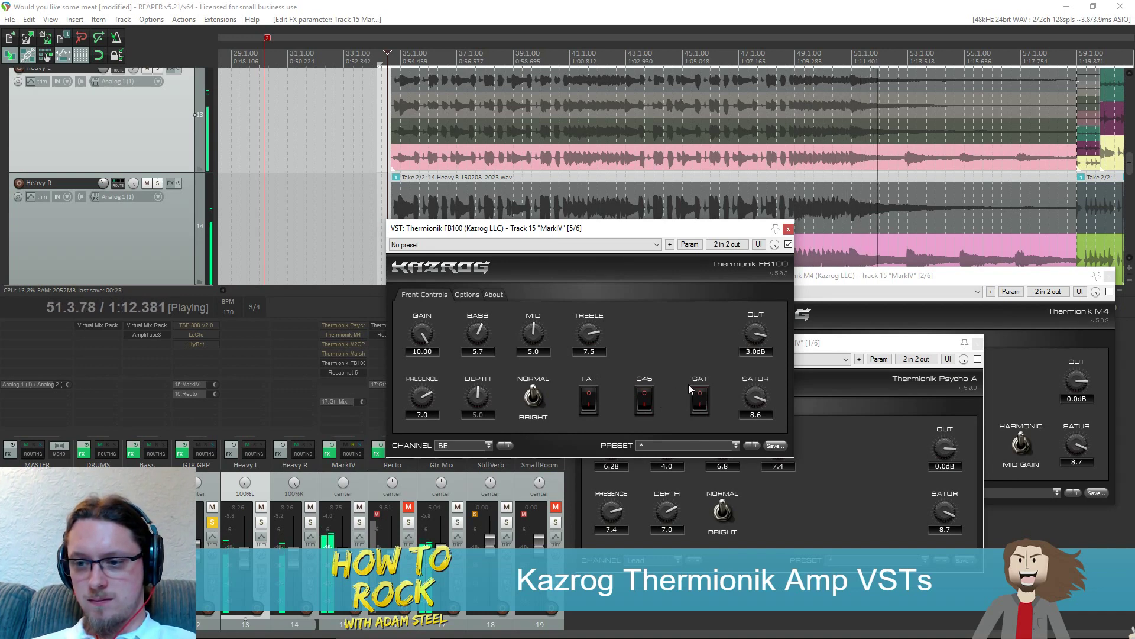
Check FB100's option settings during playback, return to its front controls, and stop playback
left_click(453, 292)
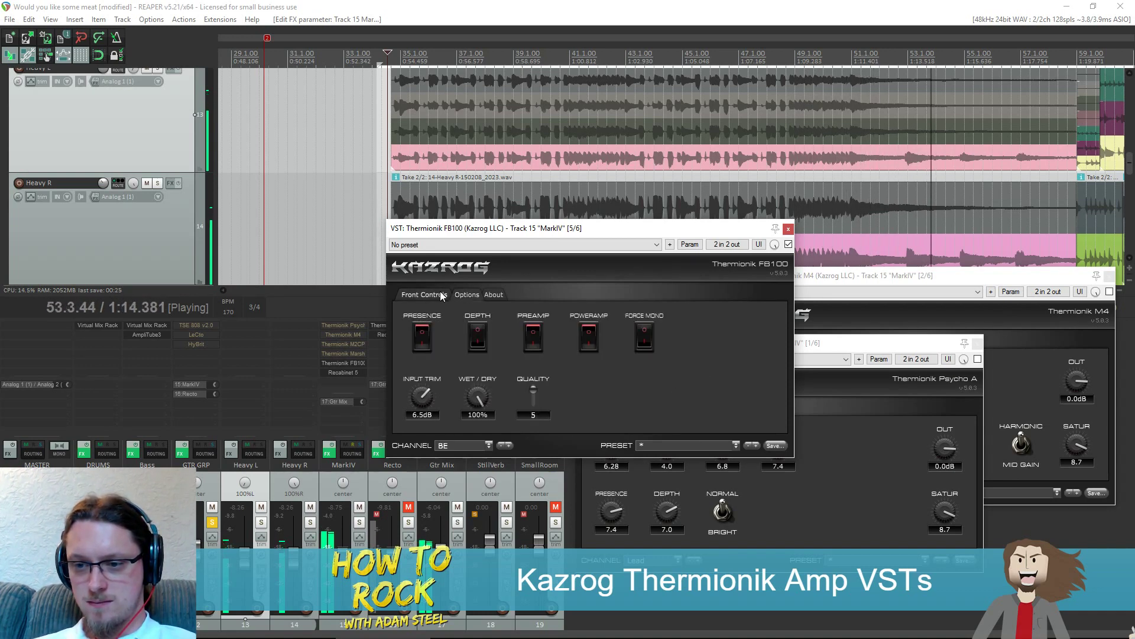
left_click(440, 291)
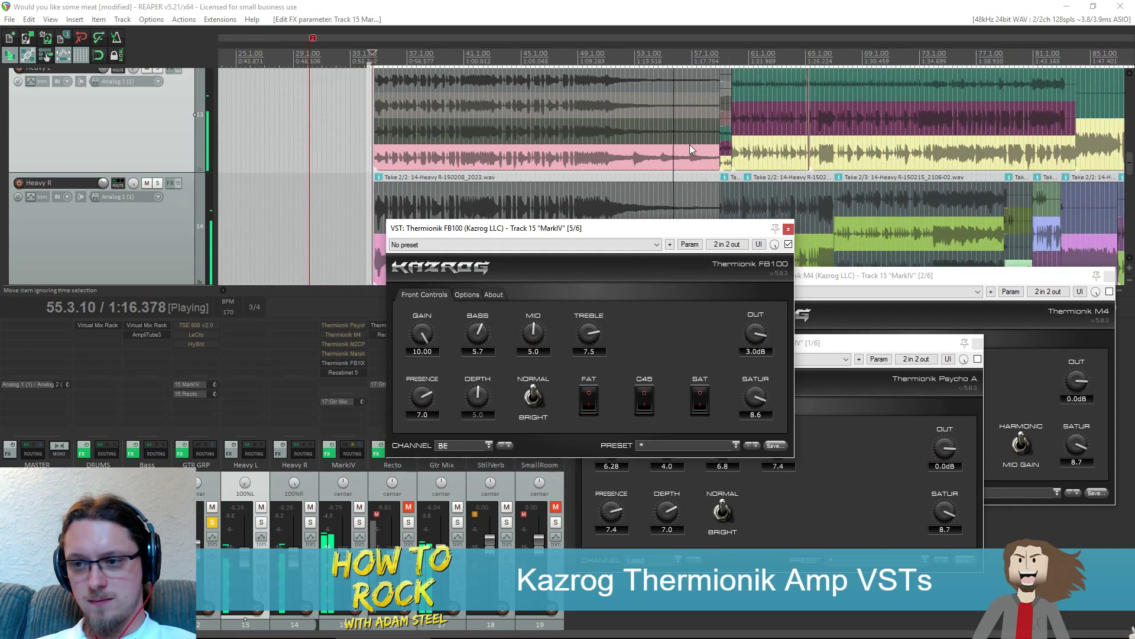
scroll(689, 145, "right", 5)
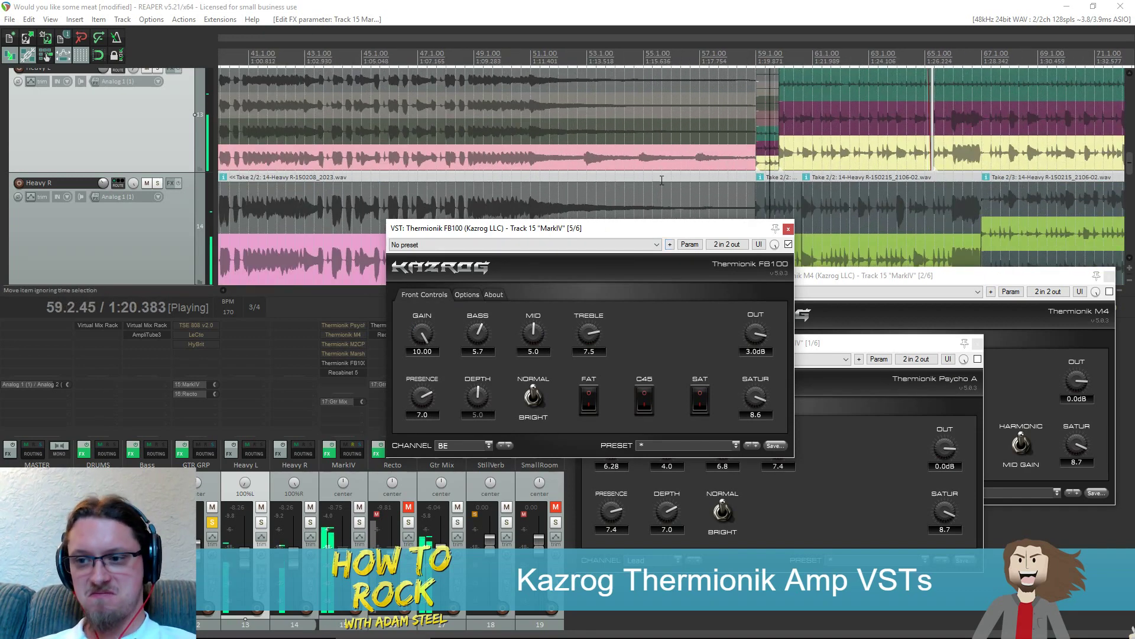
scroll(580, 136, "right", 2)
scroll(581, 130, "down", 3)
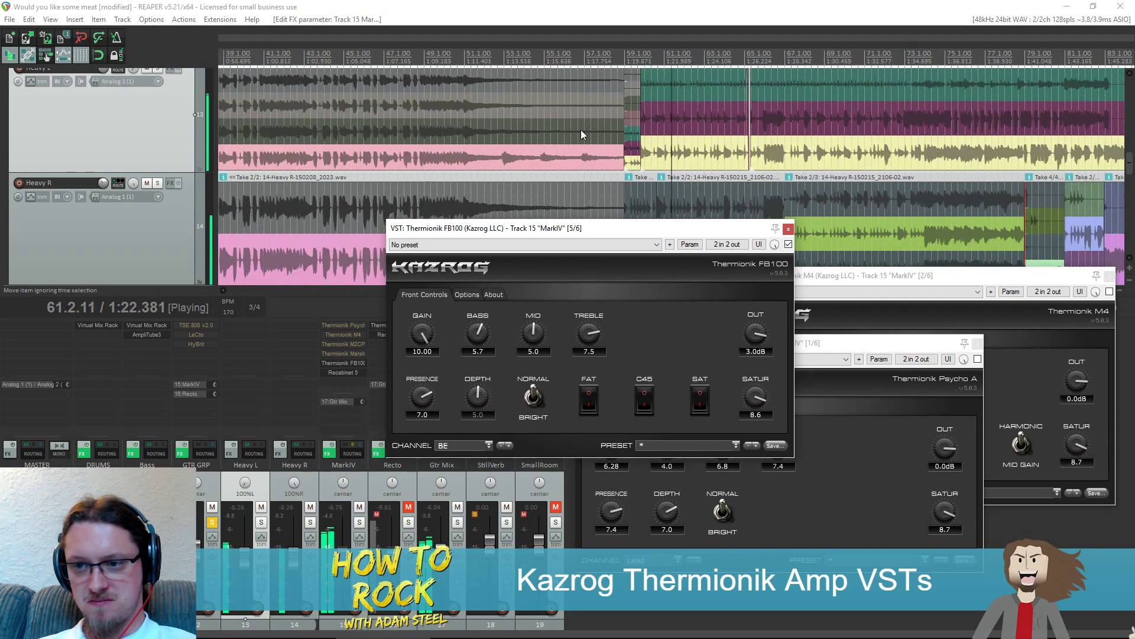
key("space")
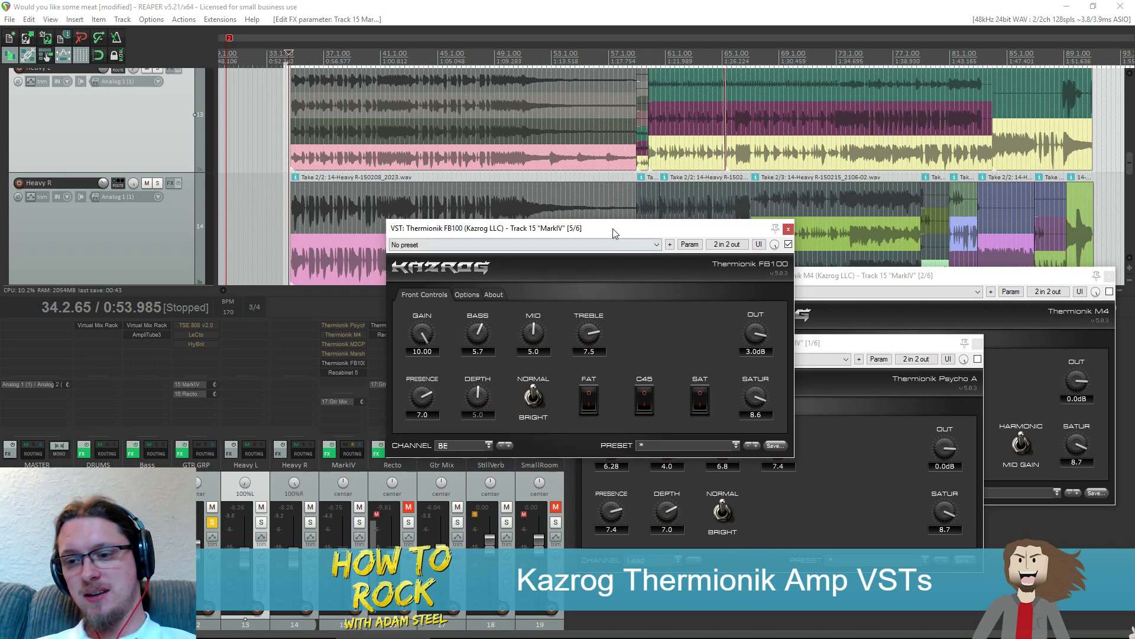
Close the FB100, Psycho A and M4 plug-in windows
left_click_drag(613, 228, 812, 213)
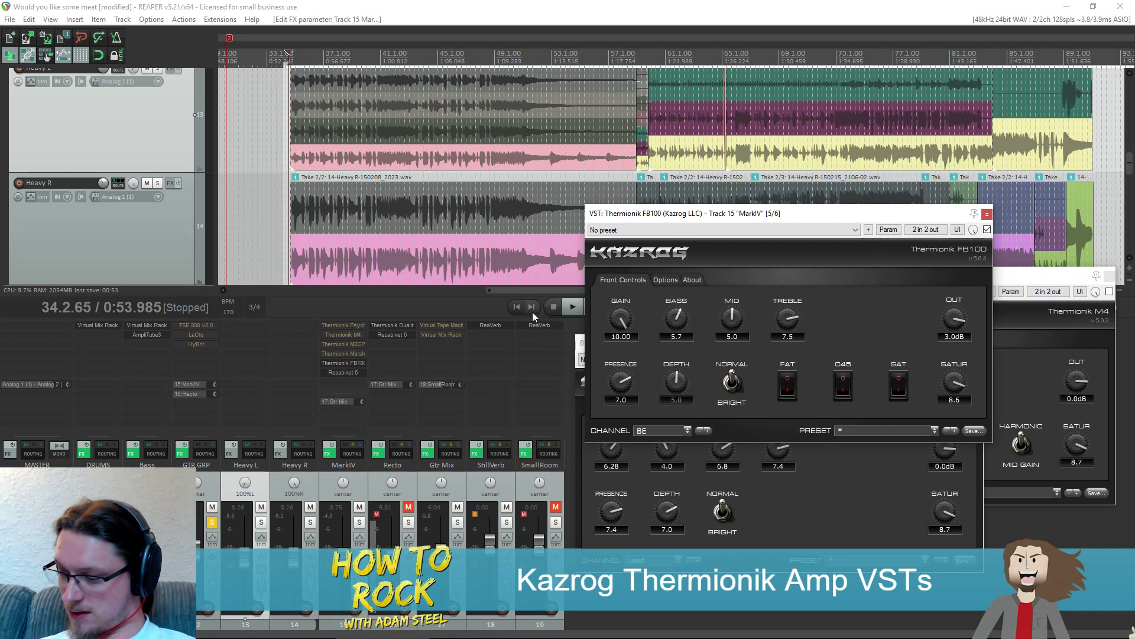
left_click(986, 214)
left_click(979, 346)
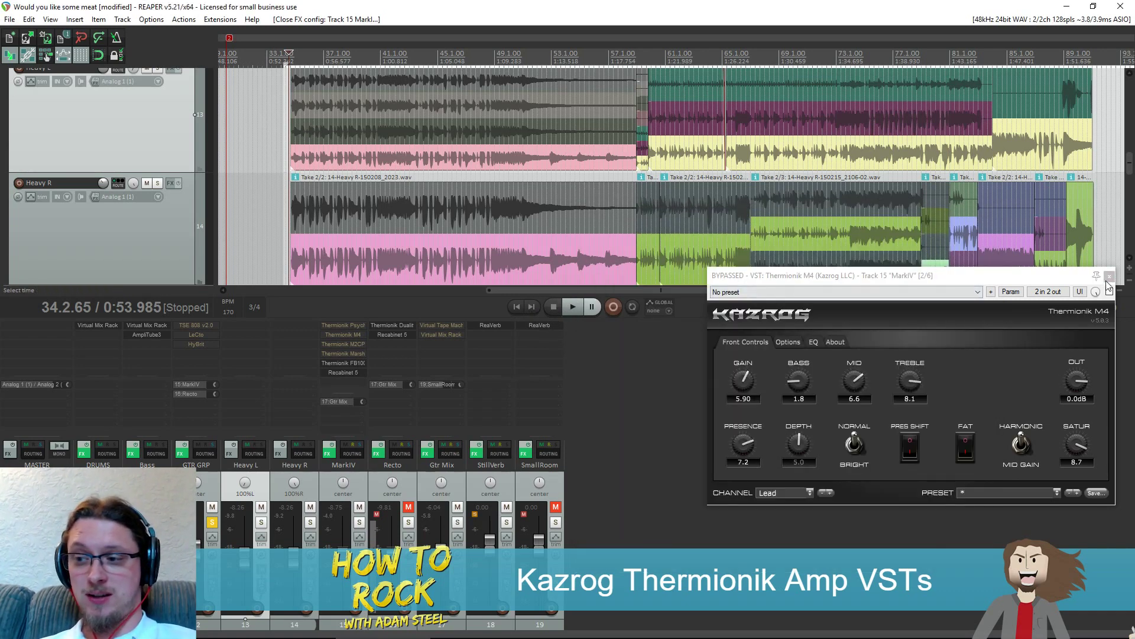
left_click(1110, 277)
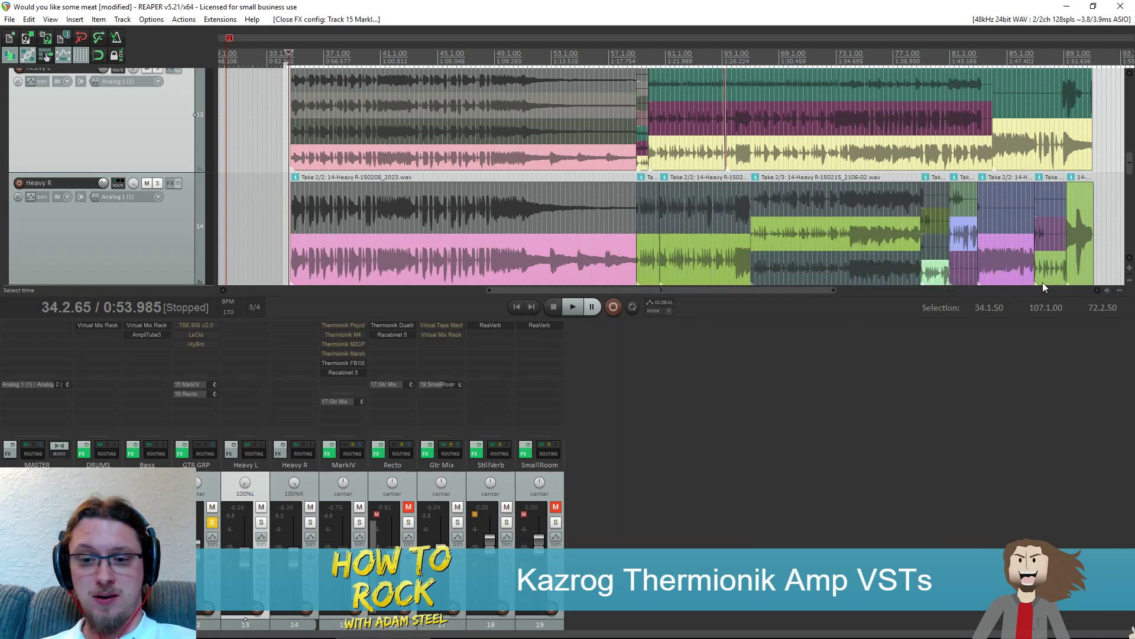
Replace FB100 with the enabled M2CP on the MarkIV track, and enable and open TSE 808 on the GTR GRP track
left_click(353, 361, "shift")
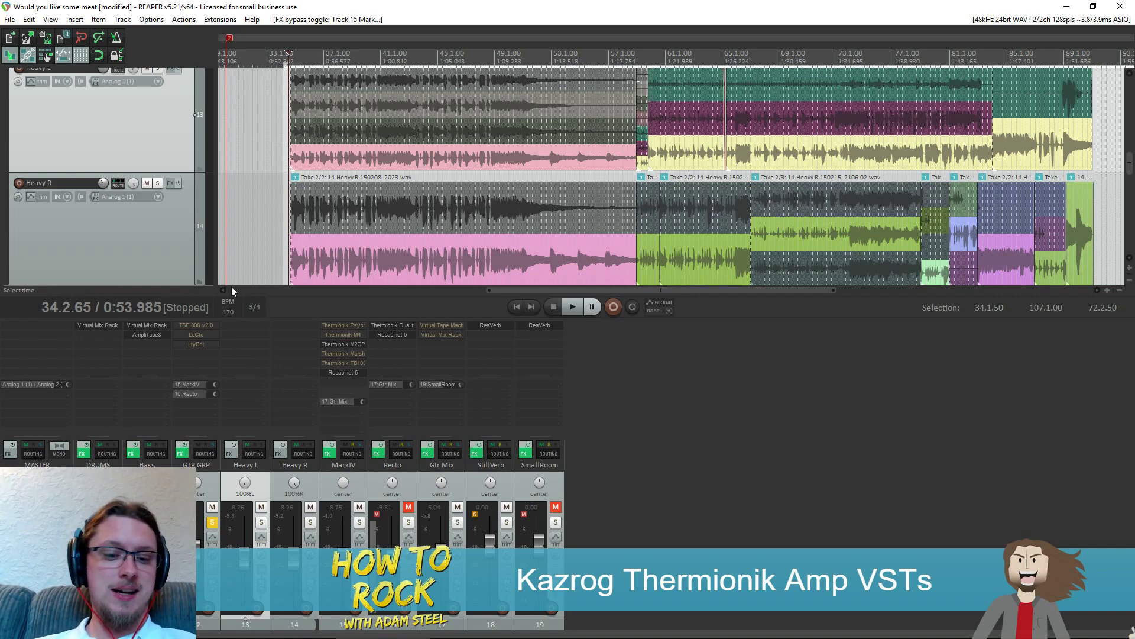
left_click(204, 327)
left_click_drag(503, 317, 1016, 367)
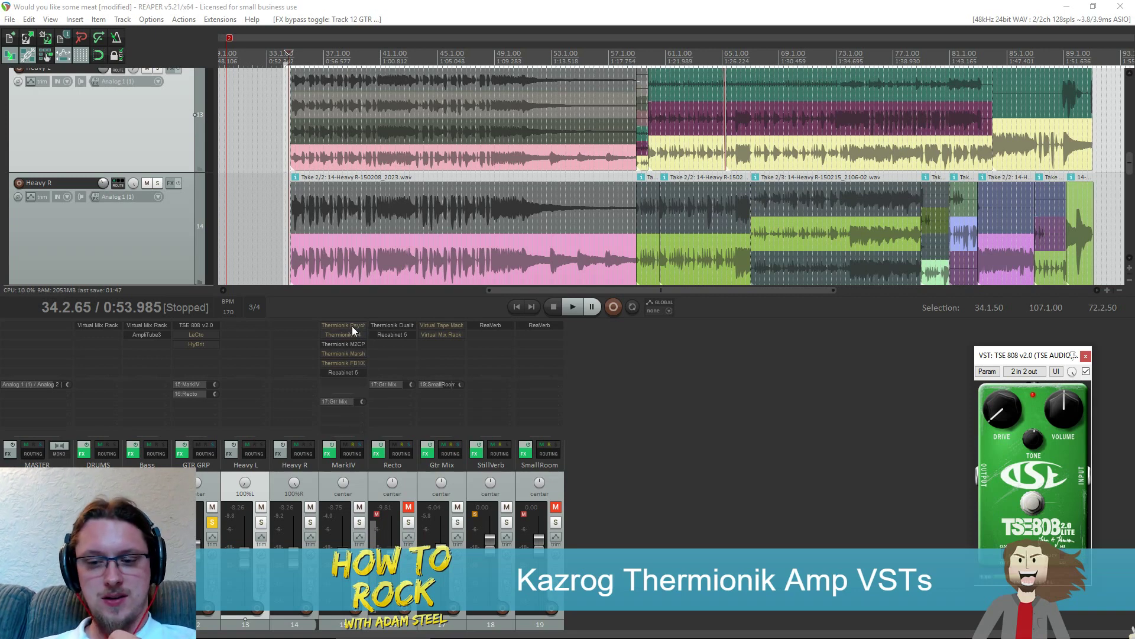
Unmute the Recto track and play both amps blended together, closing the M2CP and TSE 808 windows
left_click(341, 344)
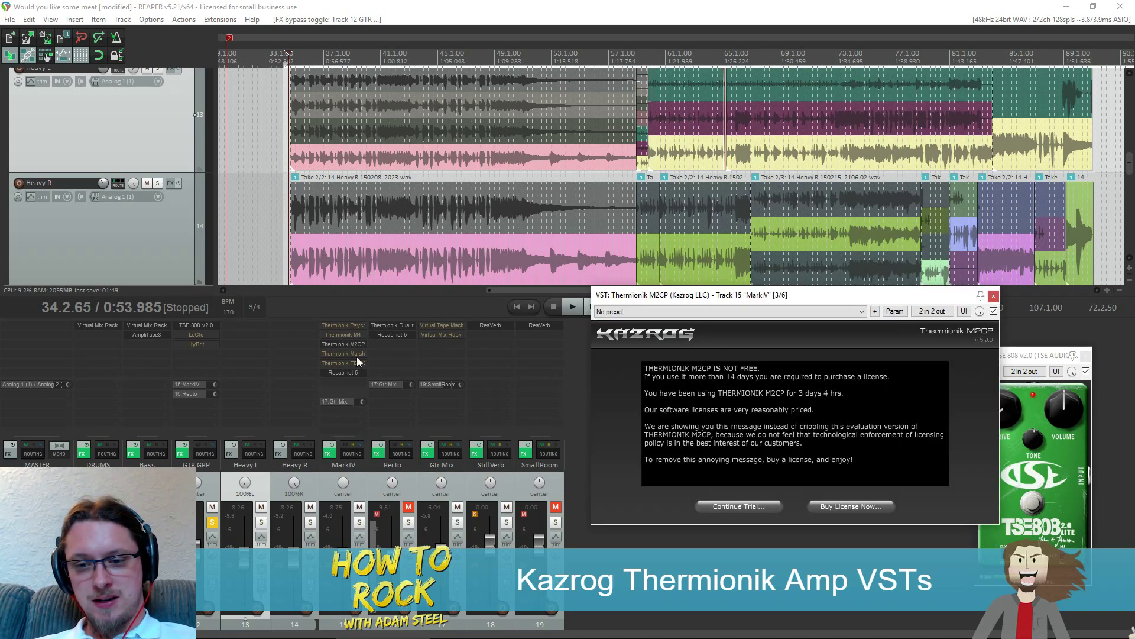
left_click(993, 295)
left_click(408, 508)
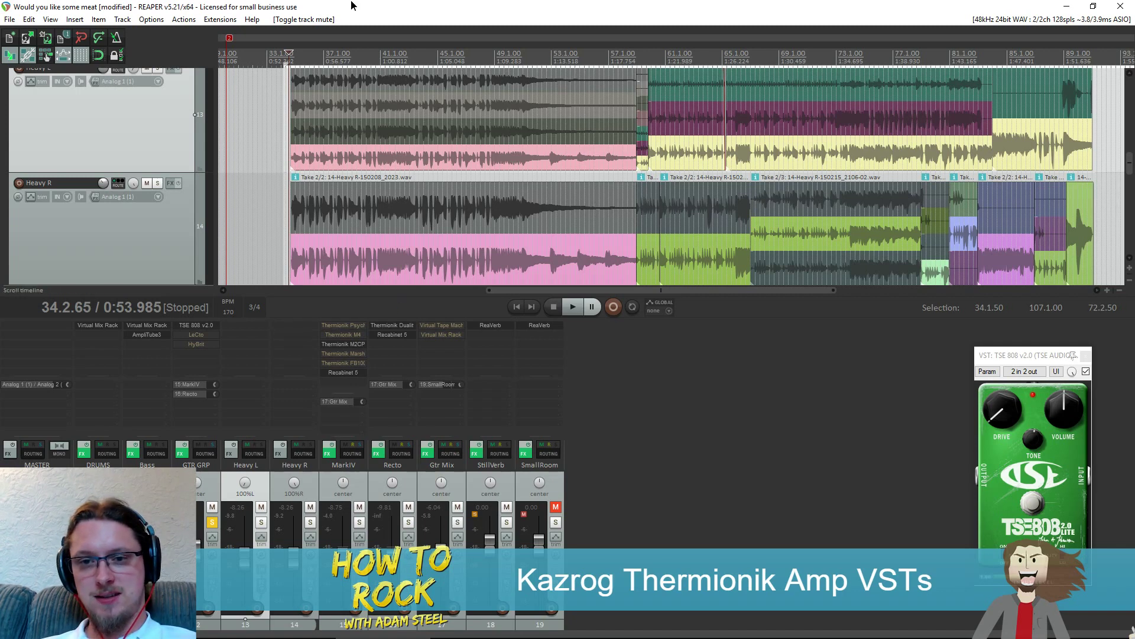
key("space")
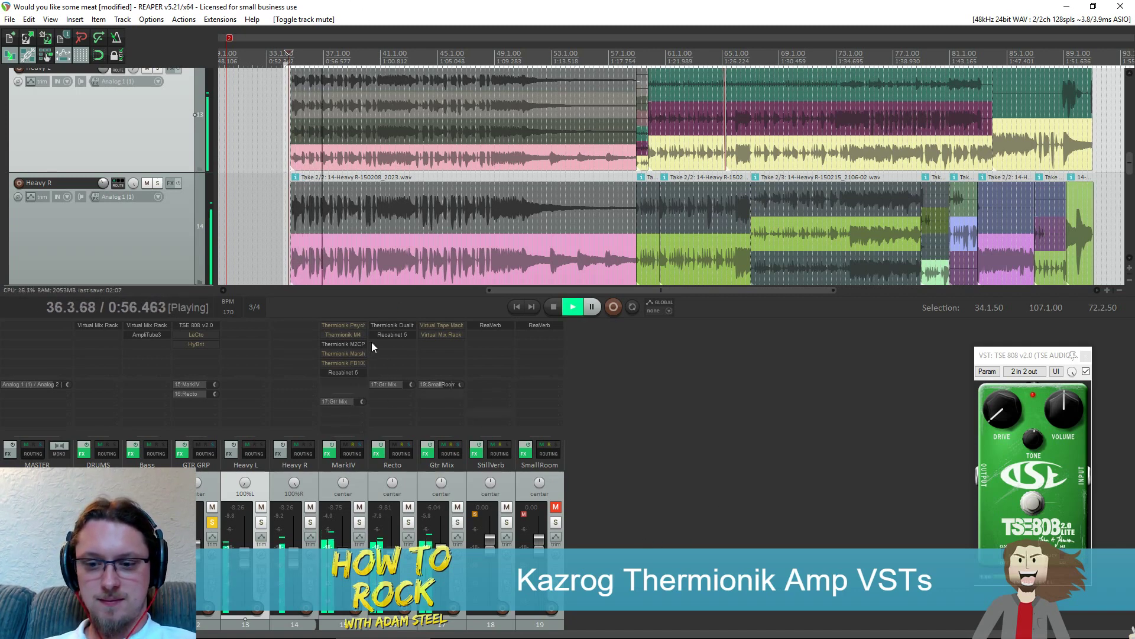
left_click(1087, 357)
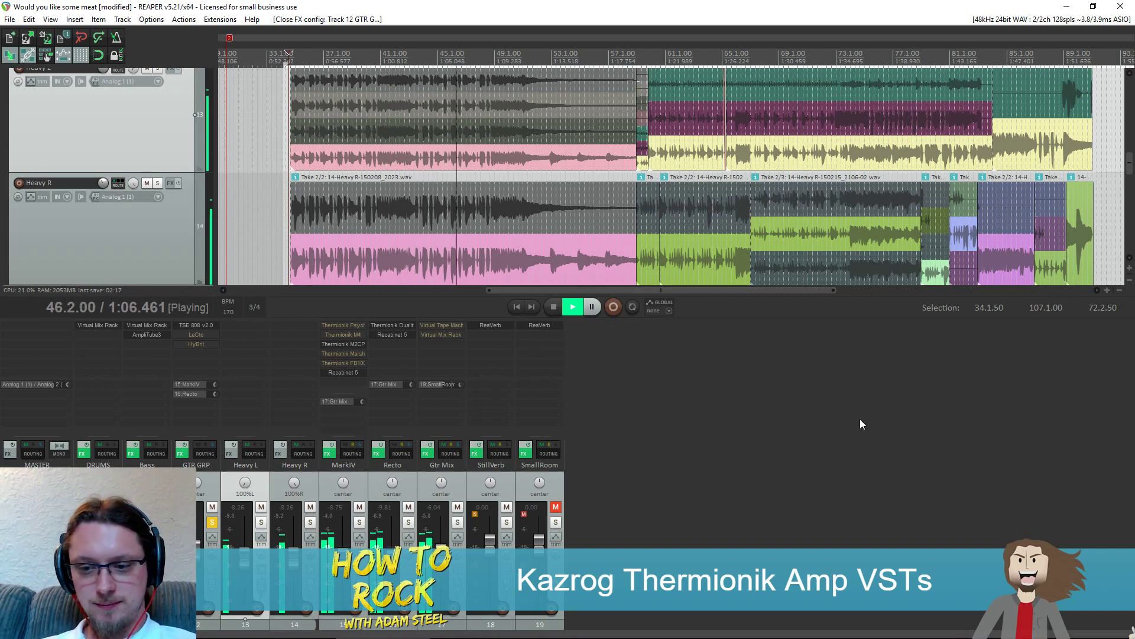
key("space")
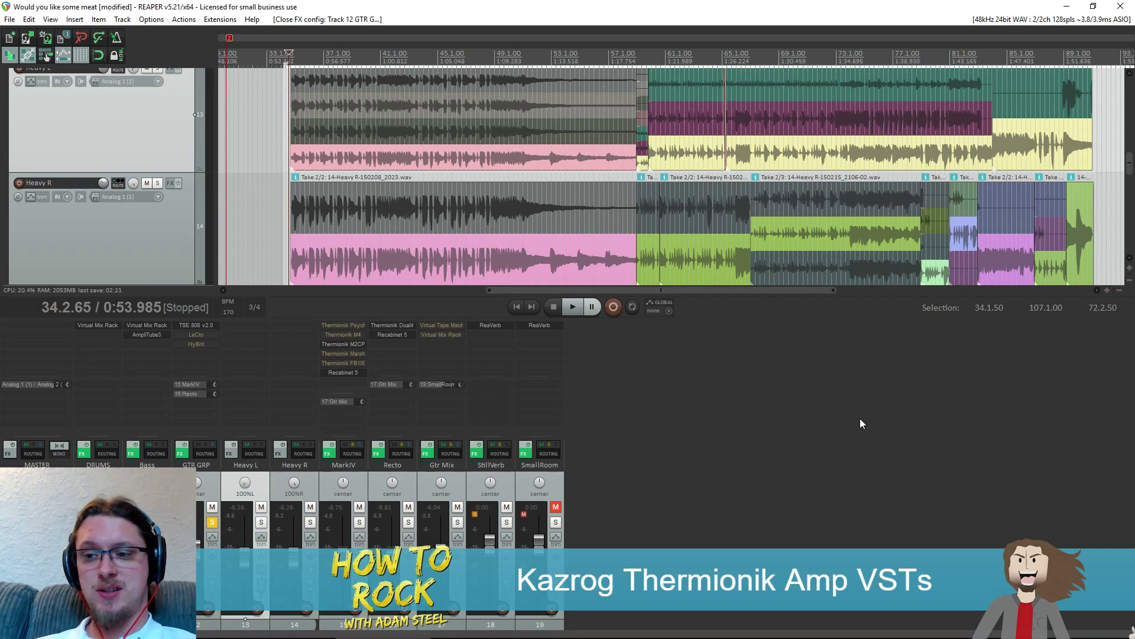
Audition M4 in place of M2CP on the MarkIV track alongside Recto, then bypass M4 and re-enable M2CP
left_click(344, 342, "shift")
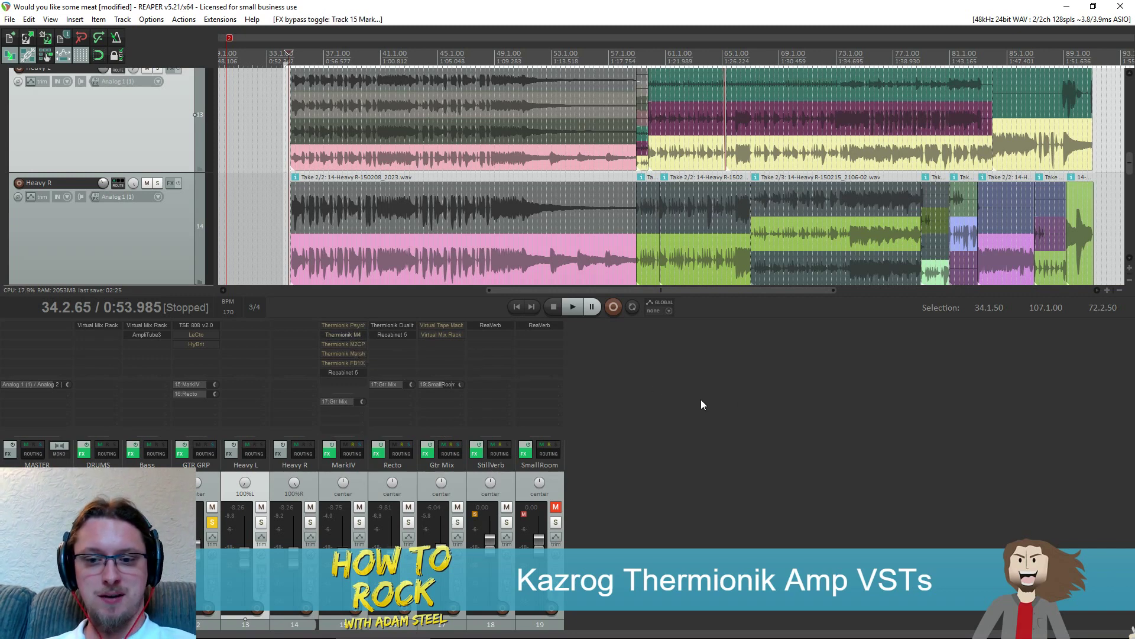
key("space")
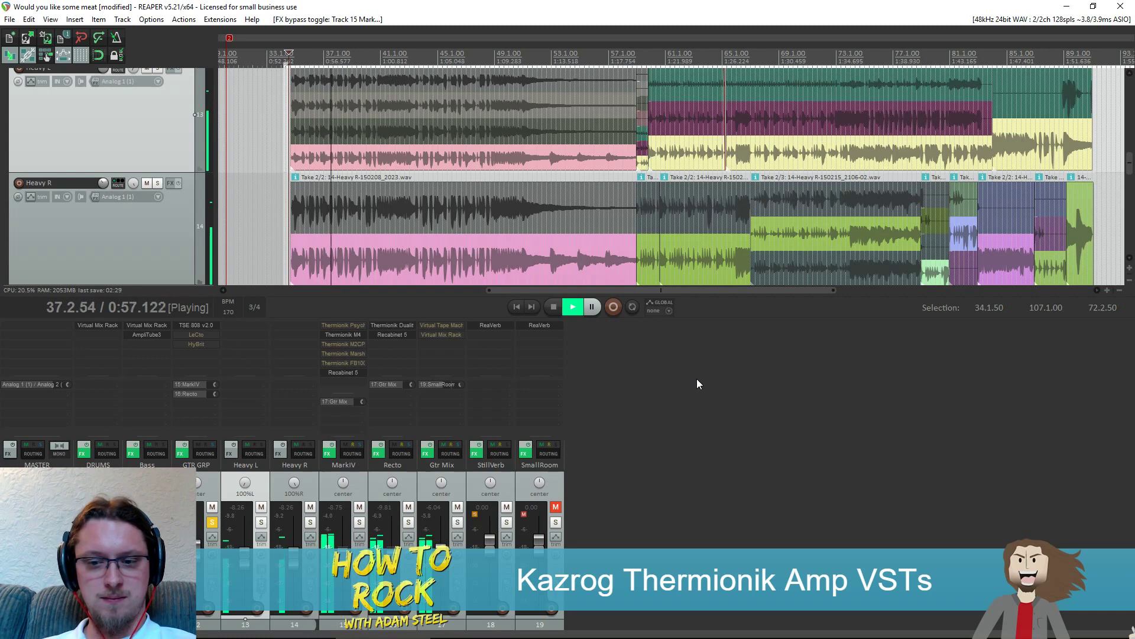
left_click(341, 335)
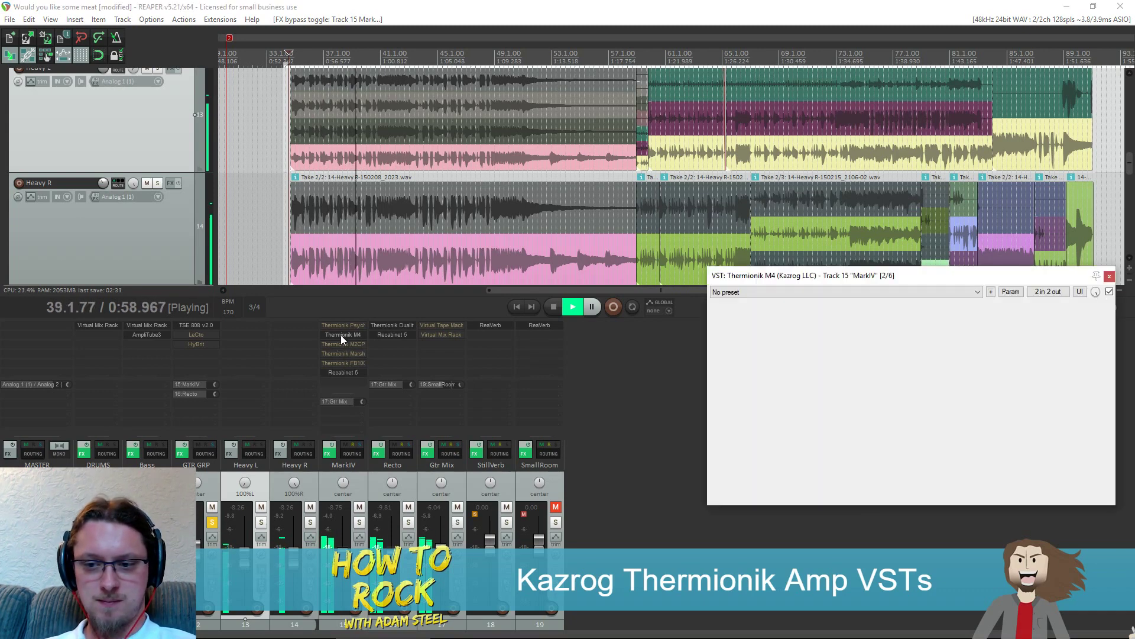
left_click(854, 486)
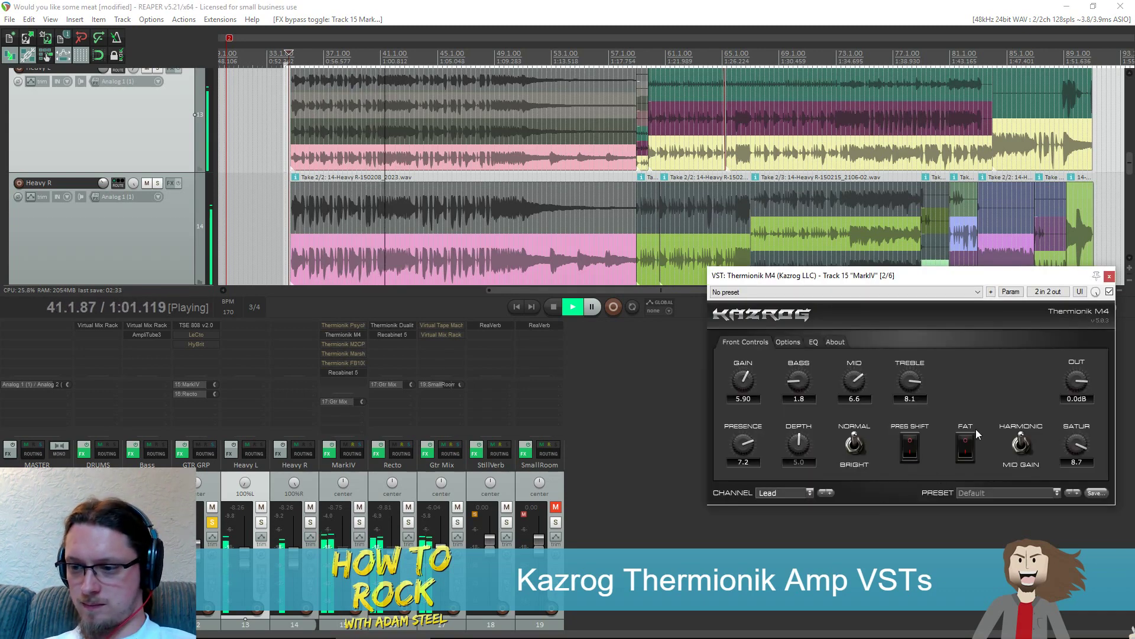
key("space")
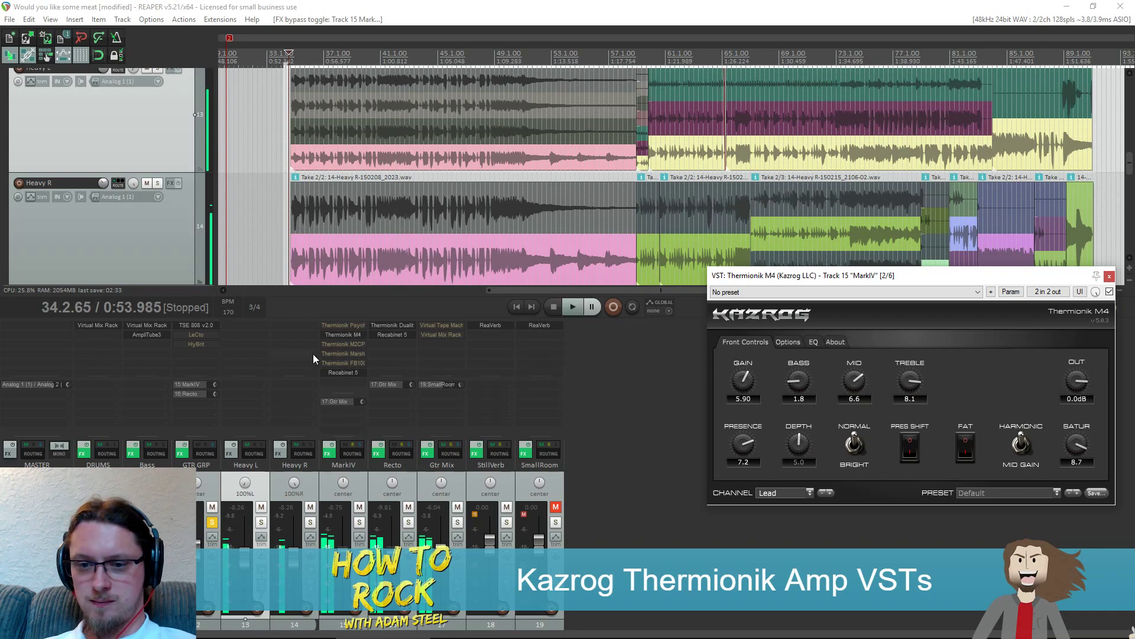
left_click(344, 336, "shift")
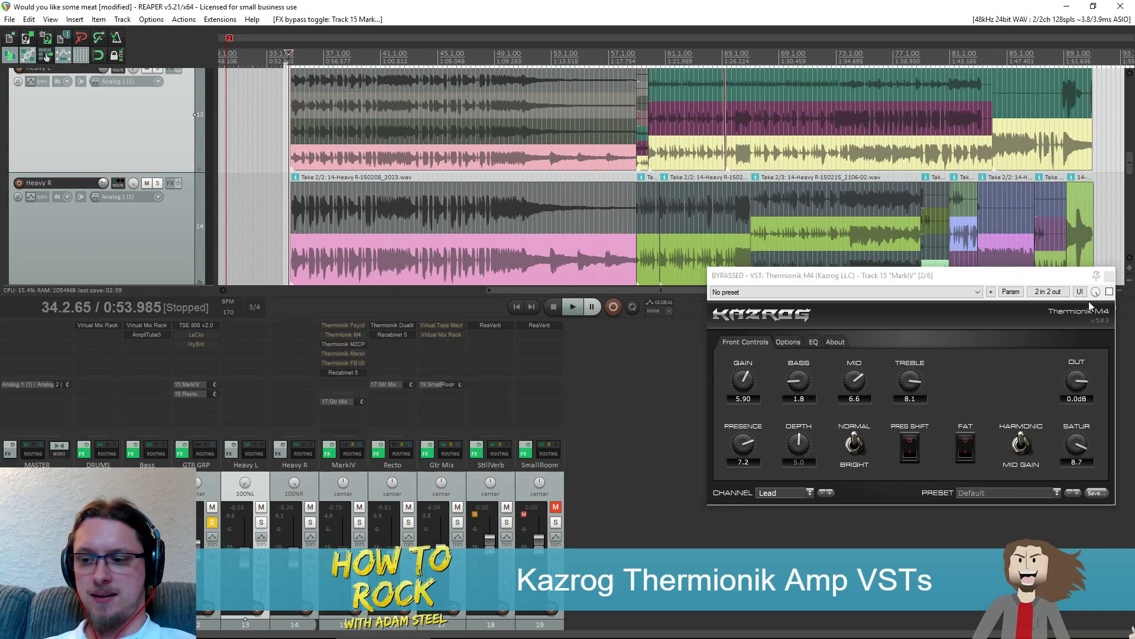
left_click(1110, 275)
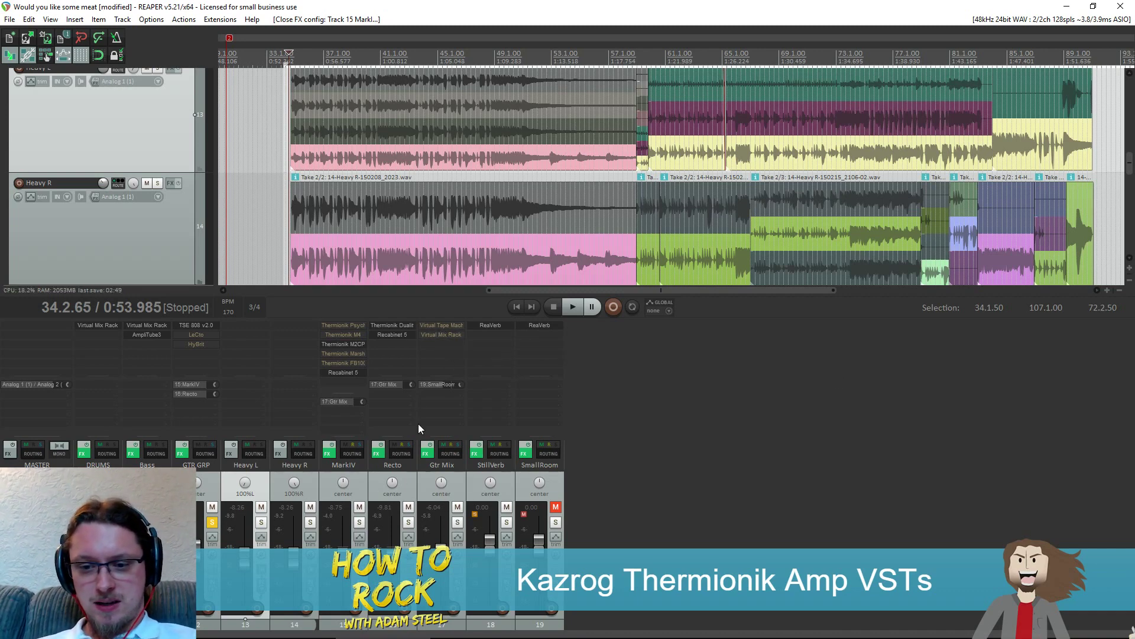
Open and enable Virtual Tape Machines and Virtual Mix Rack on the Gtr Mix track, and reposition their windows
left_click(432, 327)
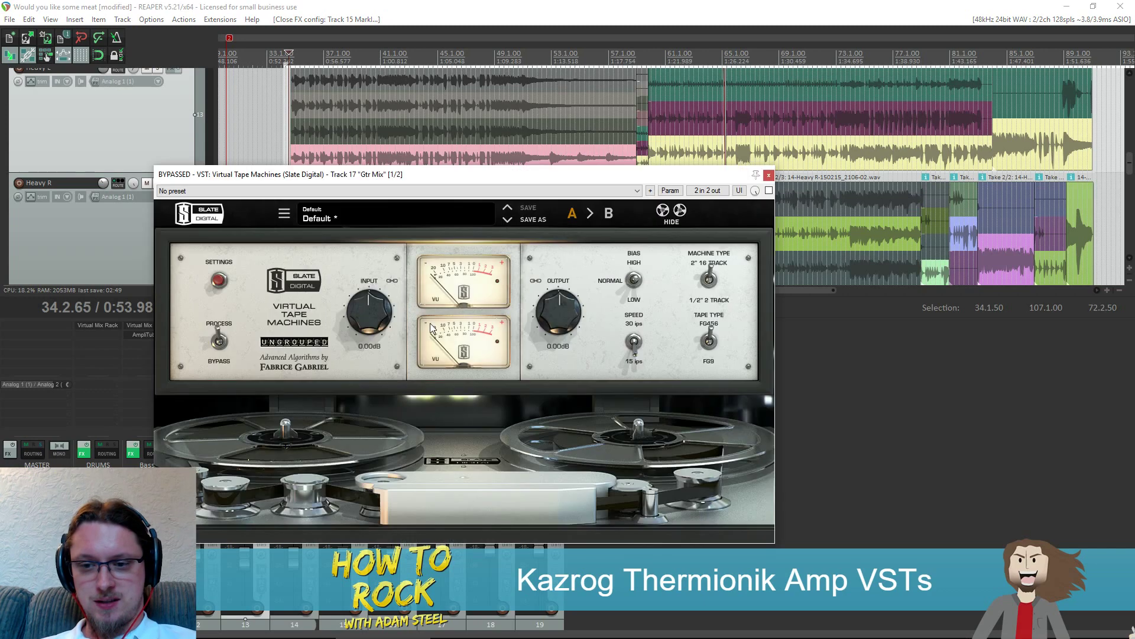
left_click(769, 190)
left_click_drag(676, 176, 1011, 142)
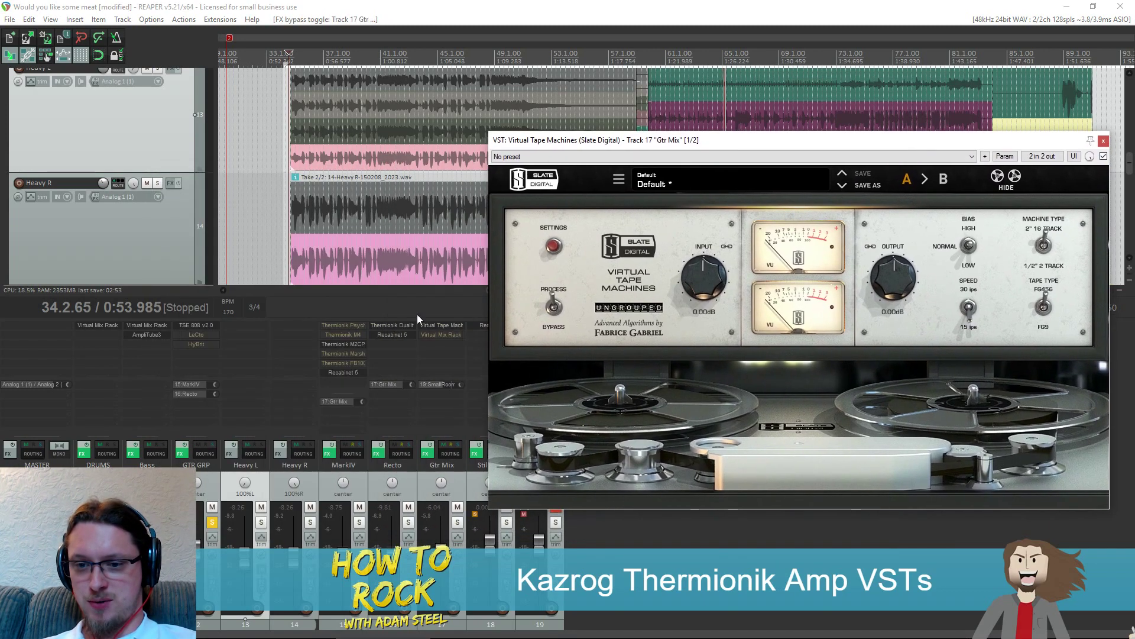
left_click(441, 335)
left_click_drag(436, 147, 611, 211)
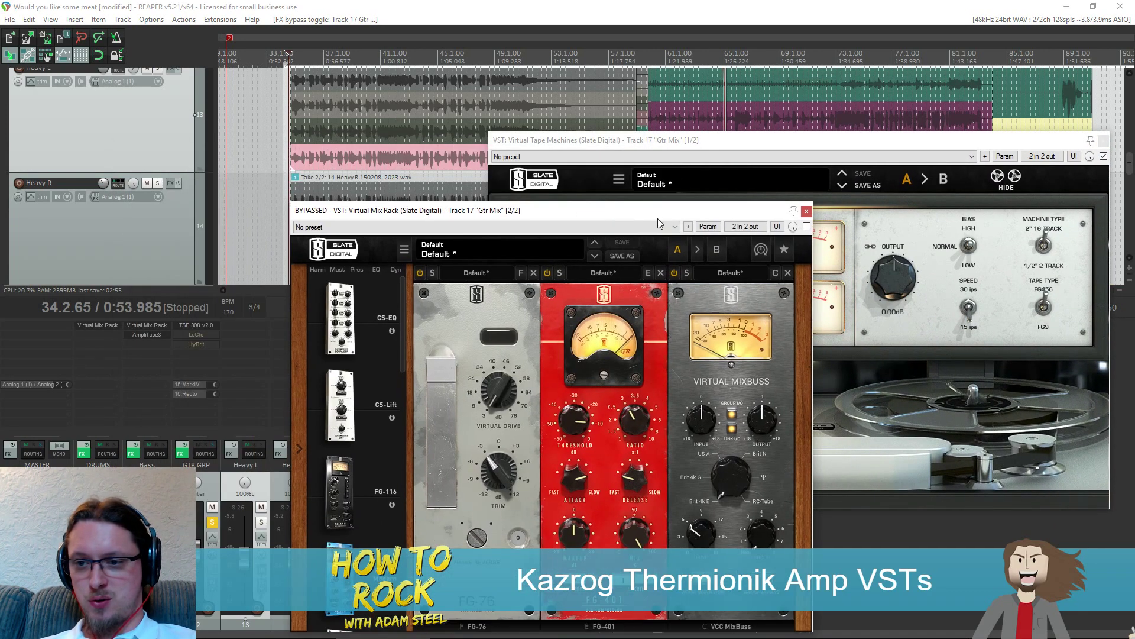
left_click(807, 226)
left_click_drag(727, 212, 772, 150)
Examine the FG-76, FG-401 and Virtual MixBuss modules in Virtual Mix Rack, and close both Gtr Mix plug-in windows
left_click_drag(501, 270, 491, 253)
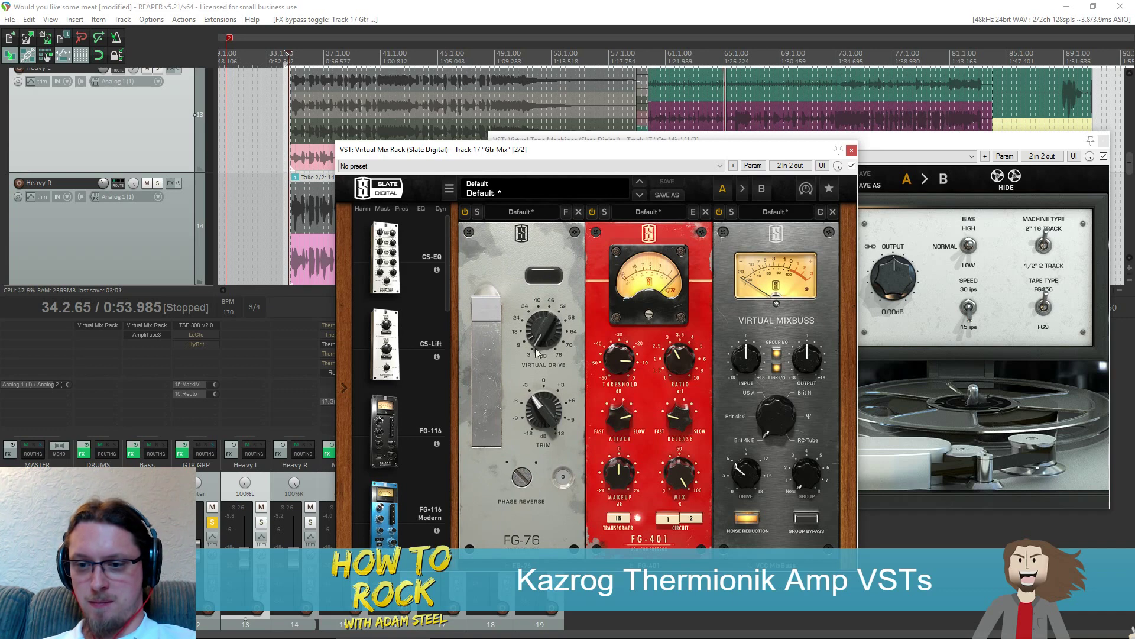
mouse_move(651, 256)
left_mouse_down()
mouse_move(639, 253)
mouse_move(659, 266)
left_mouse_up()
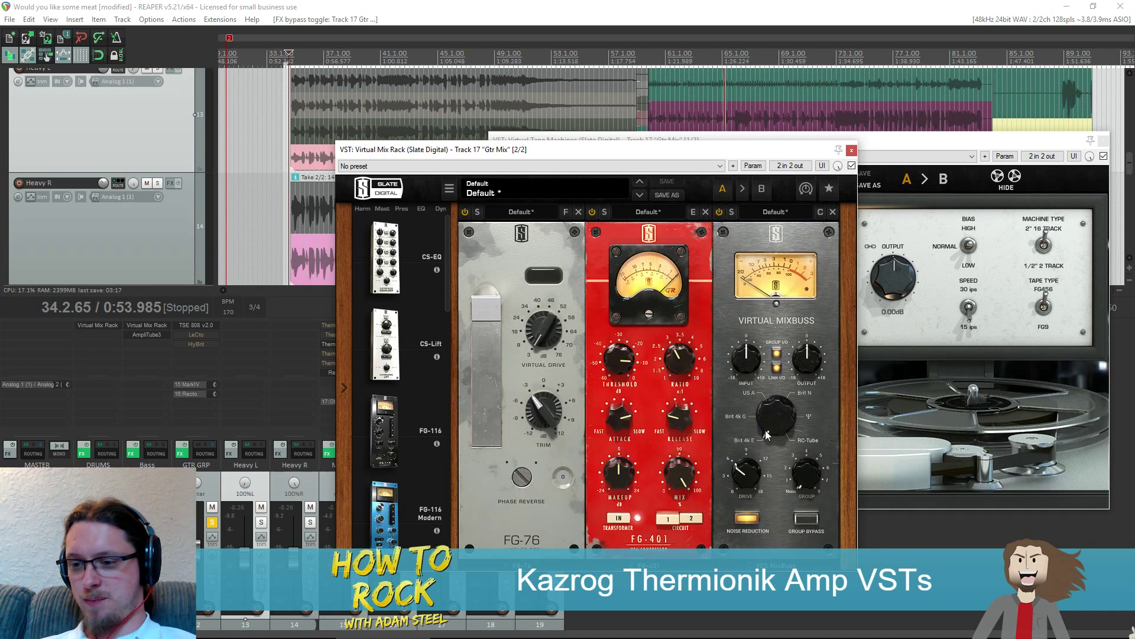
left_click_drag(761, 436, 759, 449)
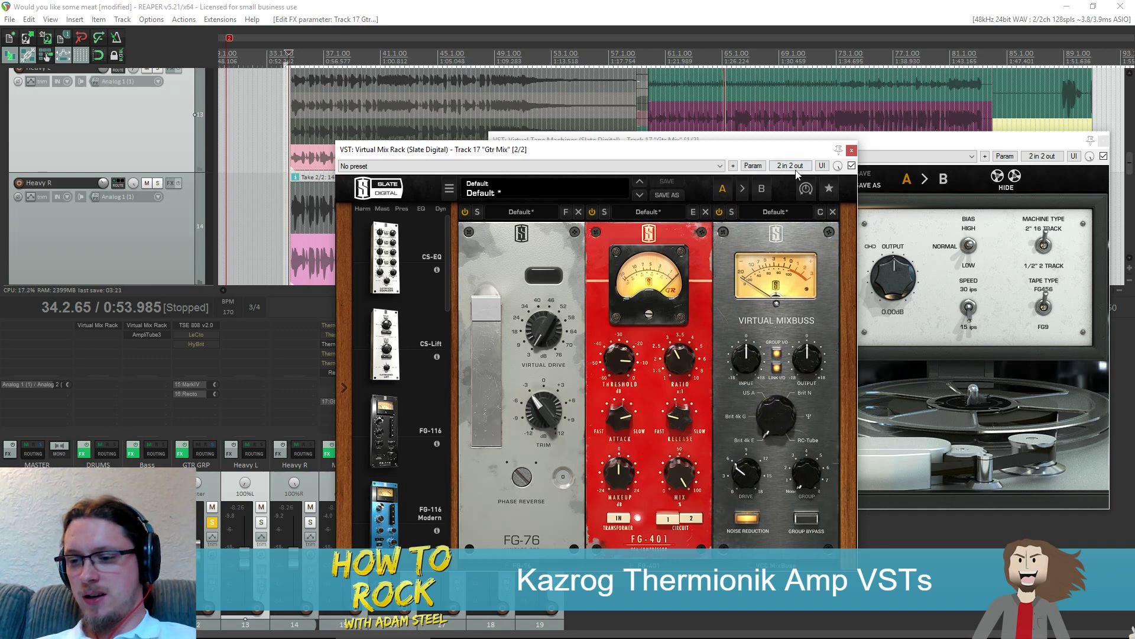
left_click_drag(771, 155, 994, 166)
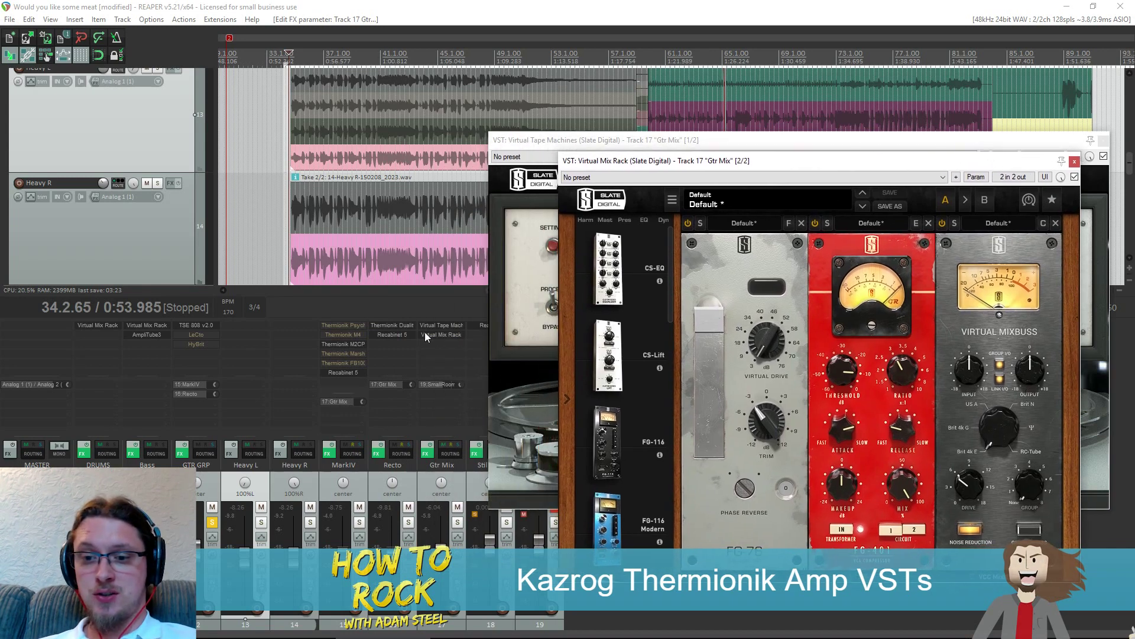
left_click(1074, 161)
left_click(1104, 140)
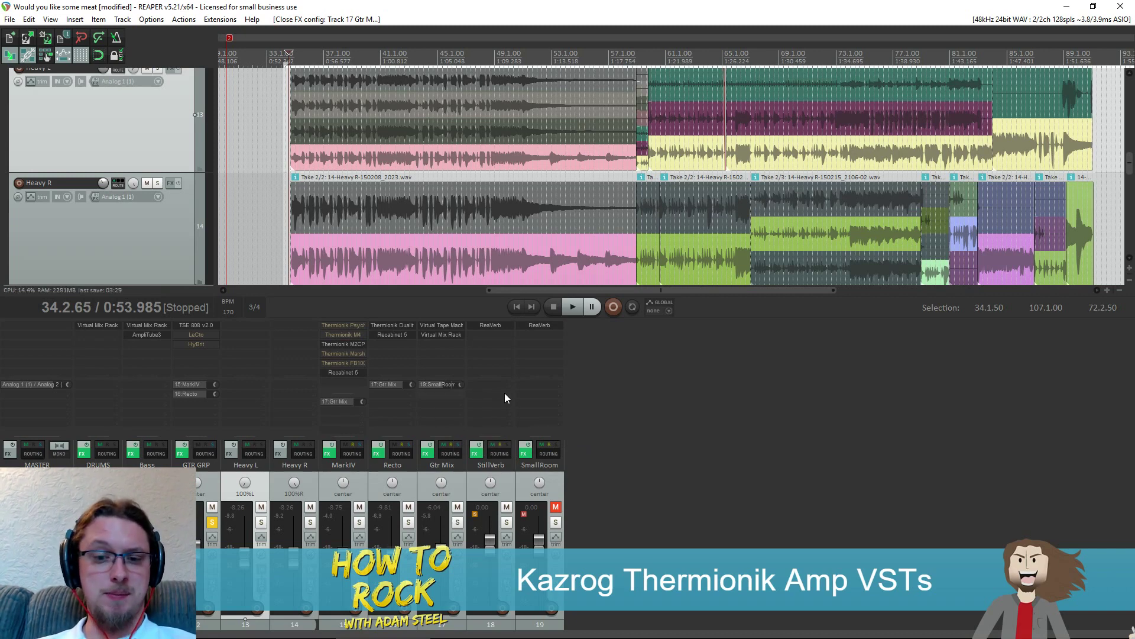
Play the blended guitars and compare them with the Gtr Mix track's effects bypassed and enabled, leaving the effects enabled
left_click(428, 447)
key("space")
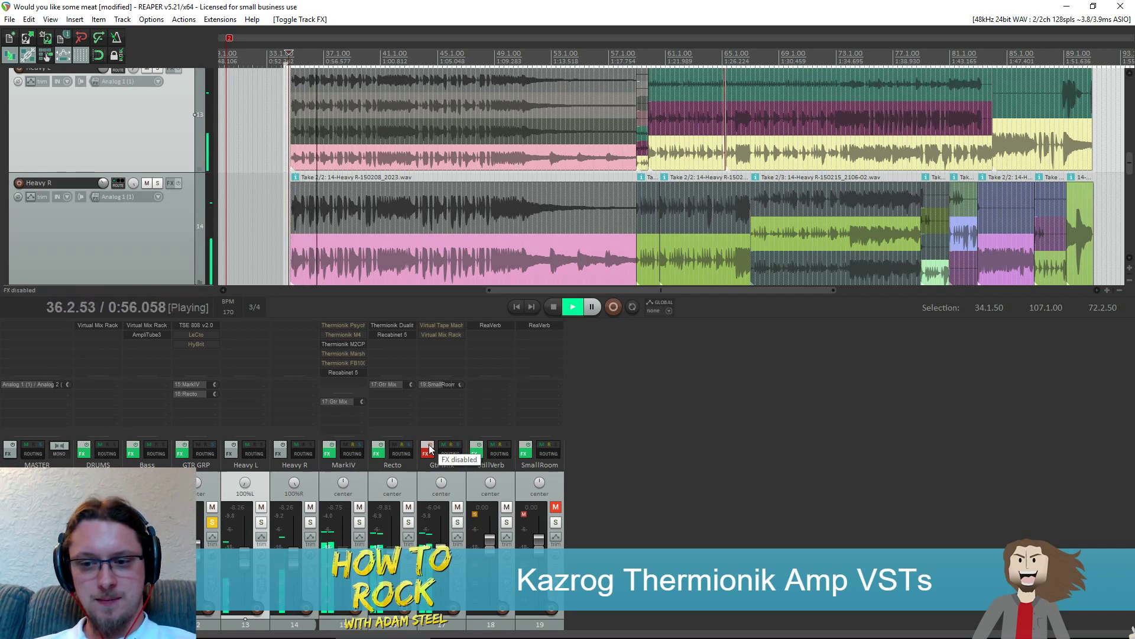
left_click(427, 448)
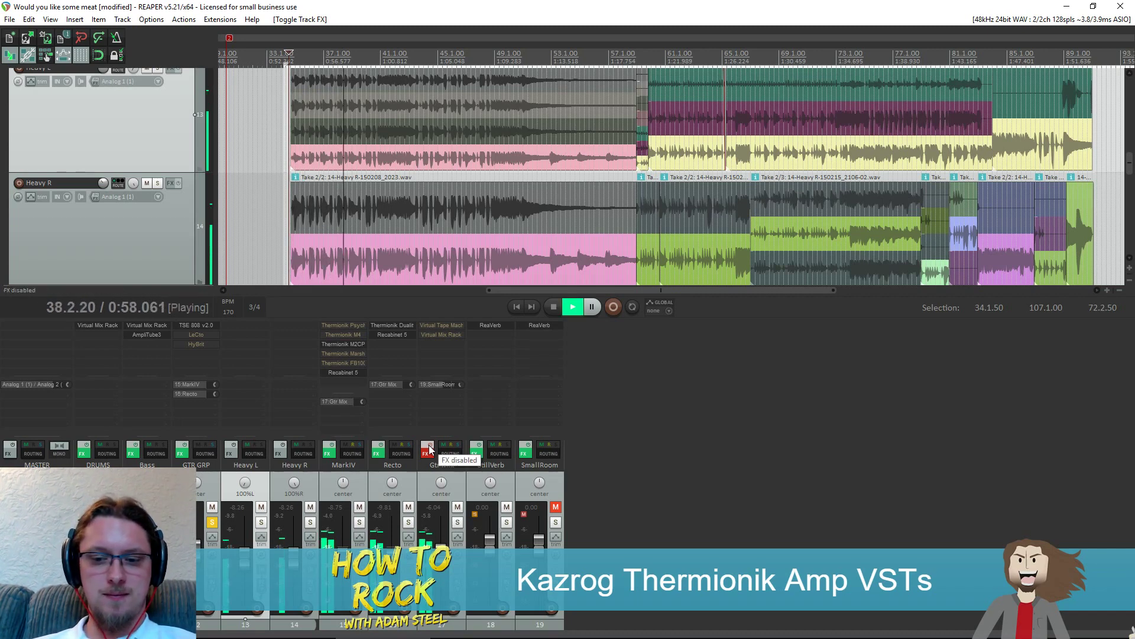
key("space")
key("space")
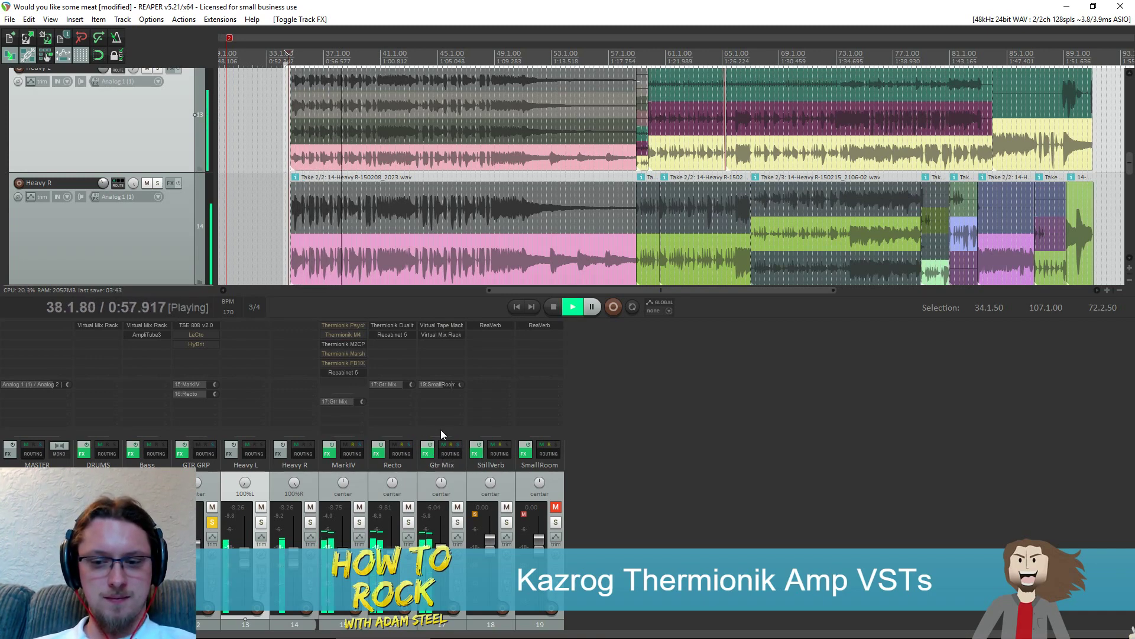
left_click(427, 451)
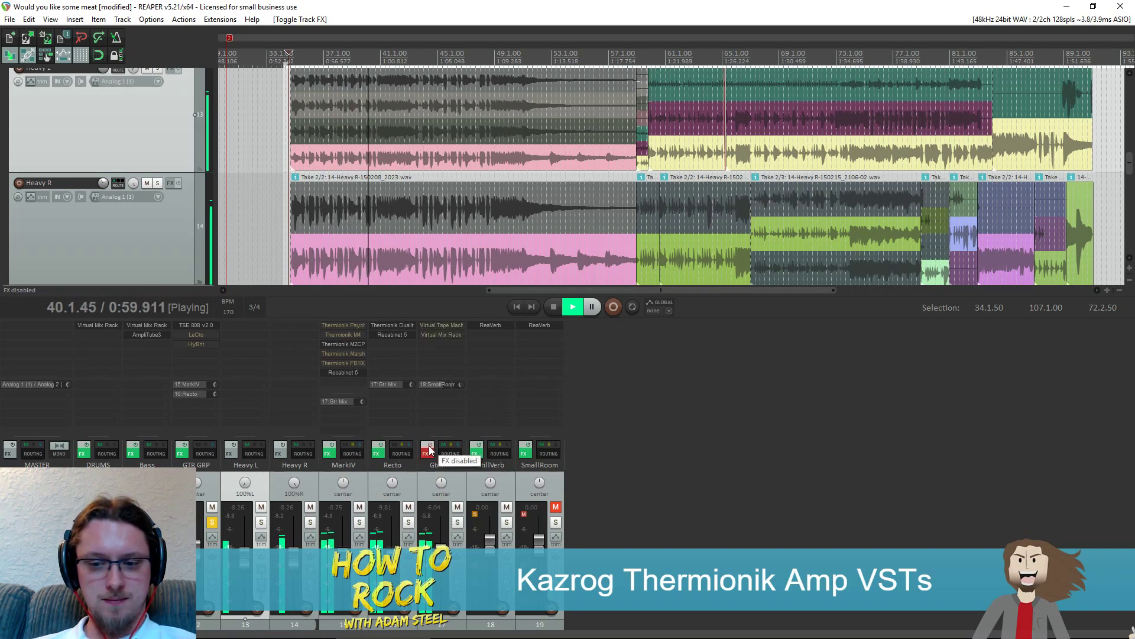
left_click(427, 451)
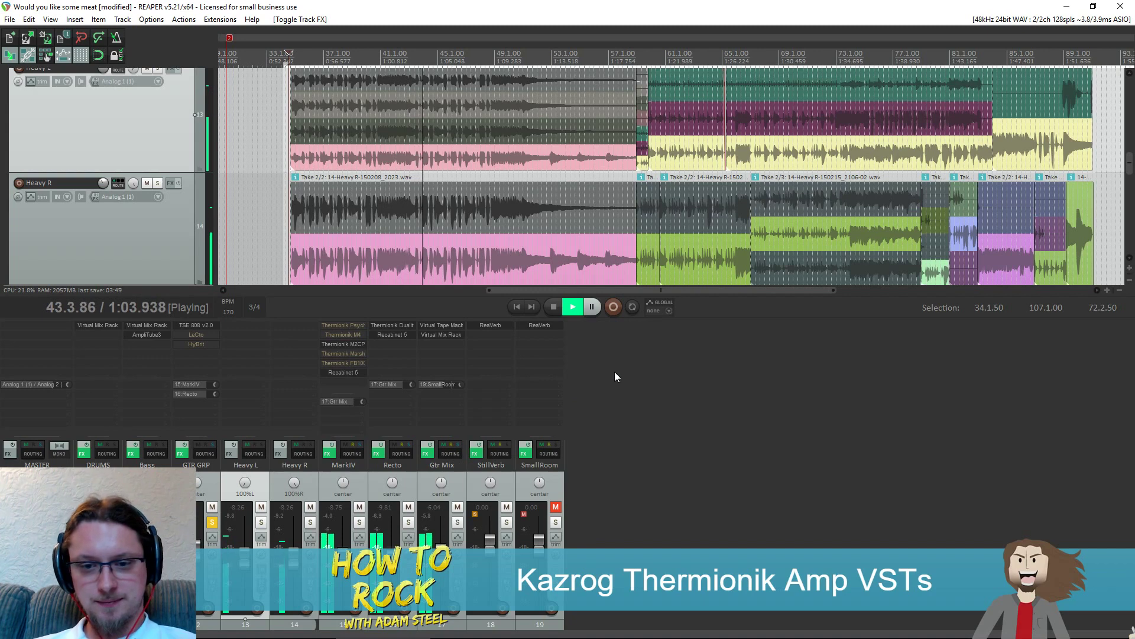
key("space")
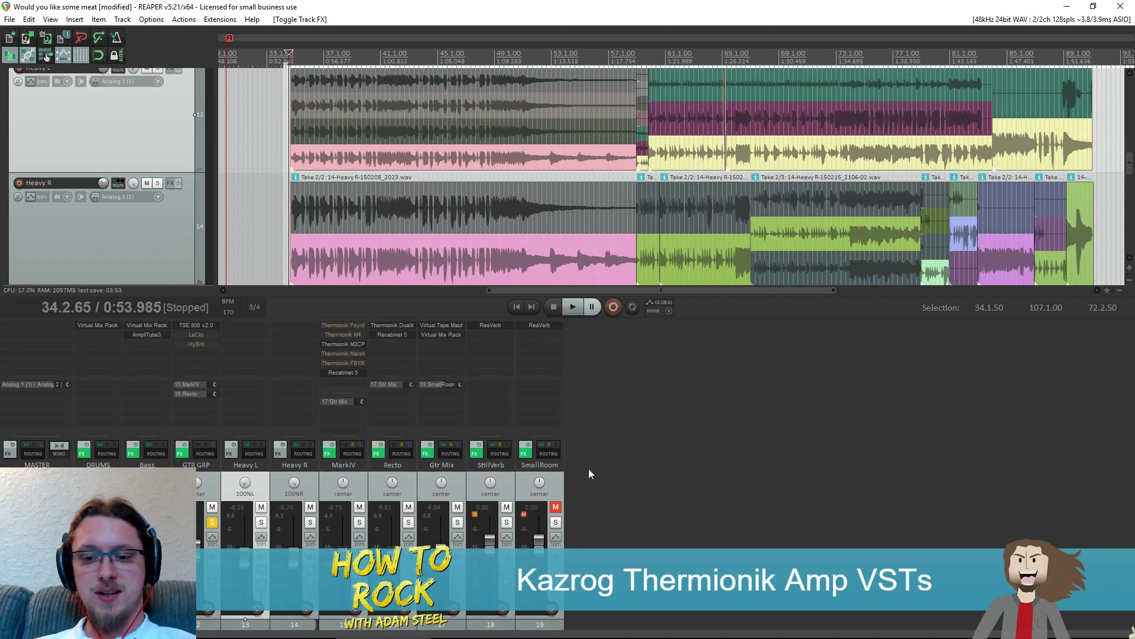
Solo and unmute the SmallRoom track, open its ReaVerb, move the window clear of the mixer, and audition the reverb
left_click(556, 523)
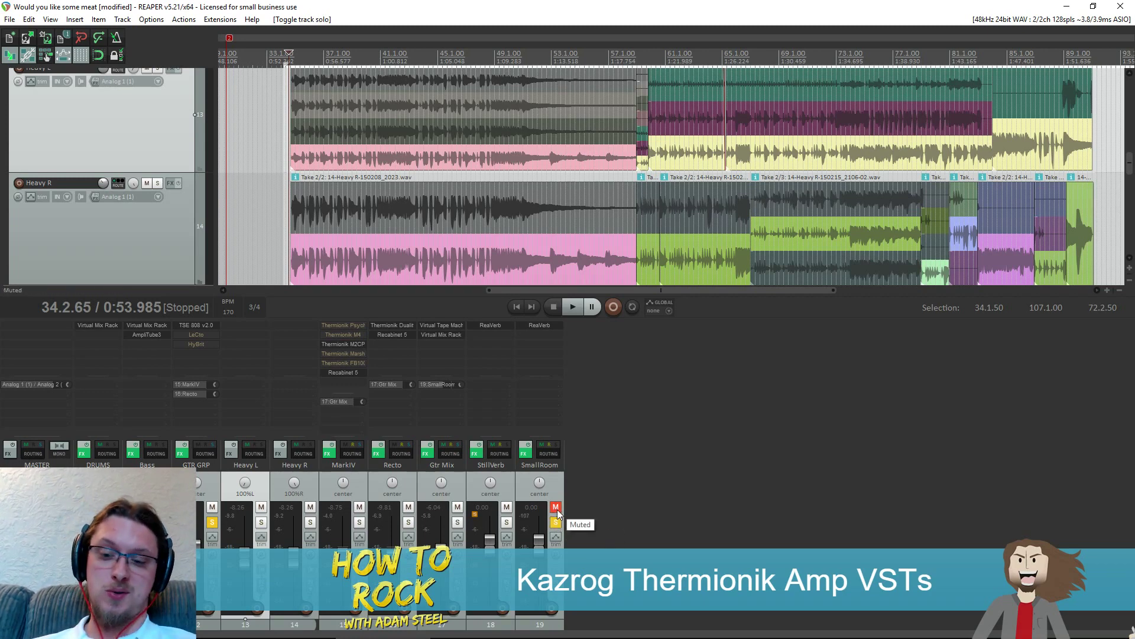
left_click(556, 508)
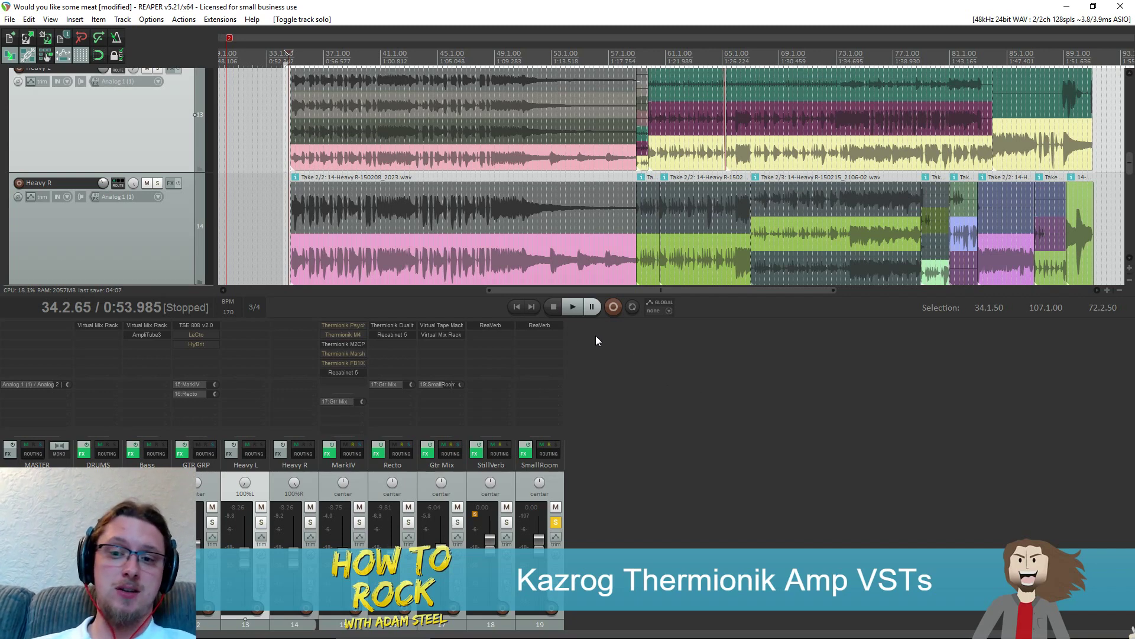
left_click(539, 325)
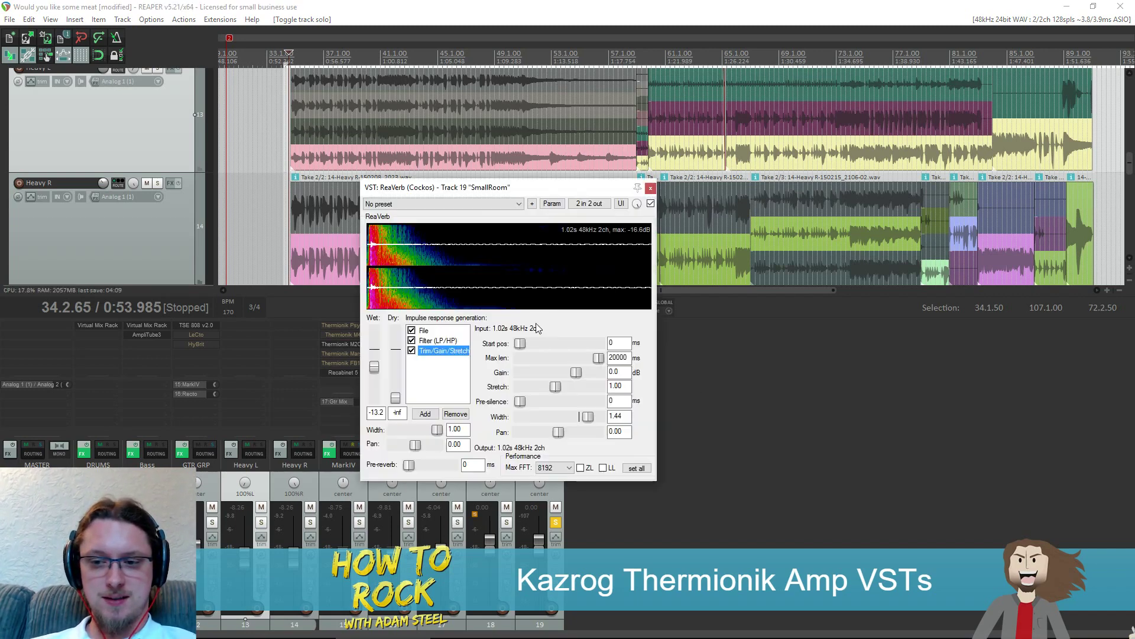
key("space")
left_click_drag(470, 190, 788, 323)
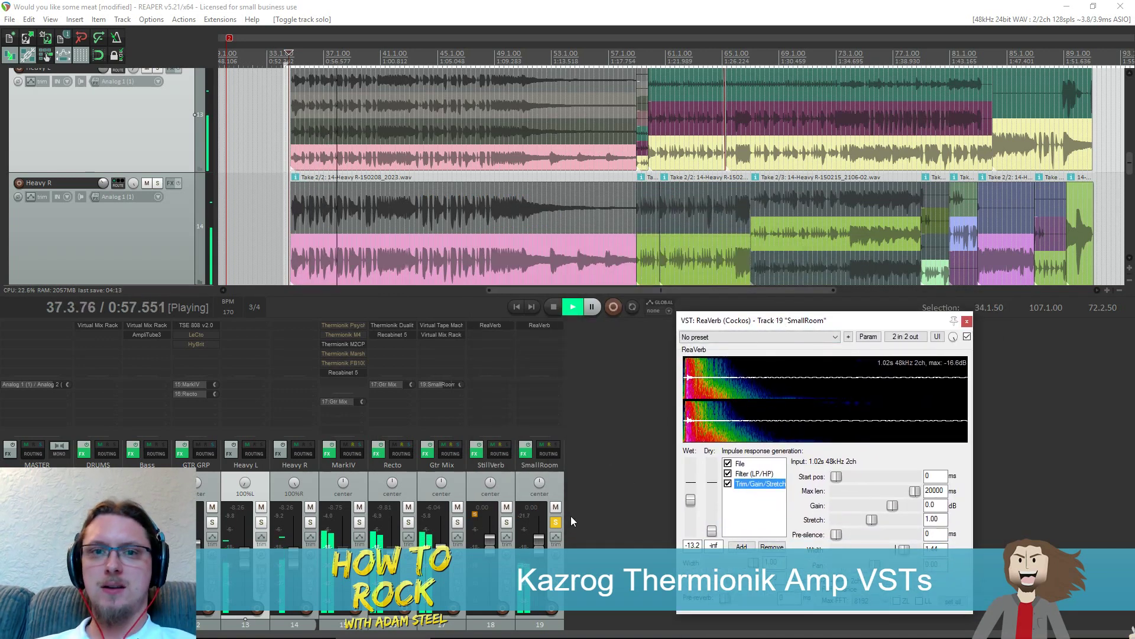
key("space")
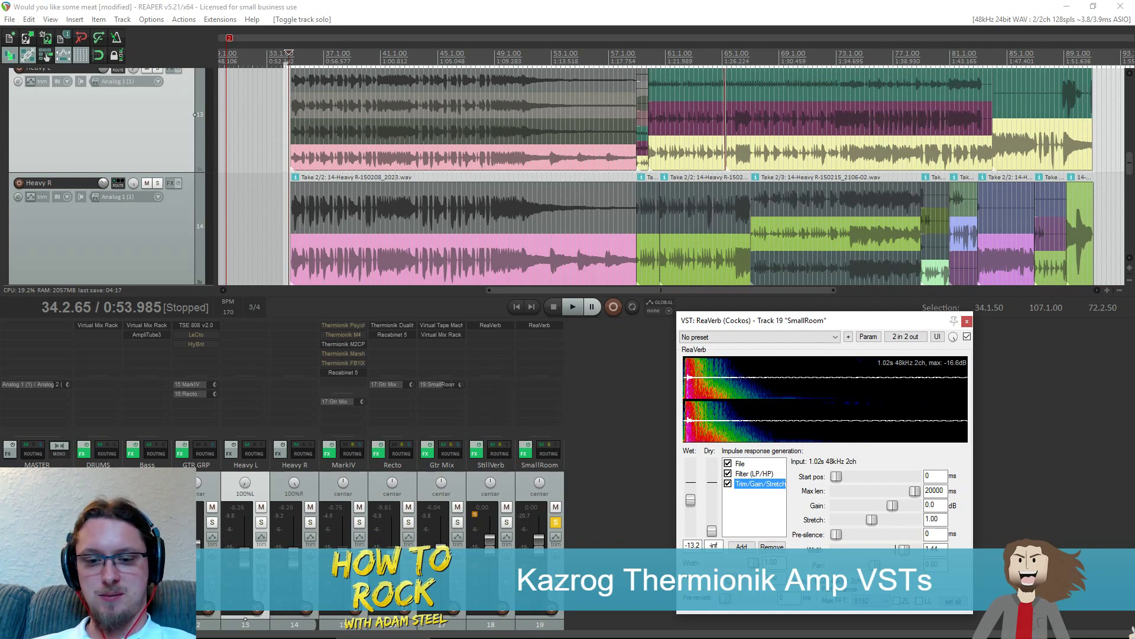
Solo GTR GRP, unsolo SmallRoom, and compare the guitars with SmallRoom muted and unmuted during playback, leaving it unmuted
left_click(210, 523)
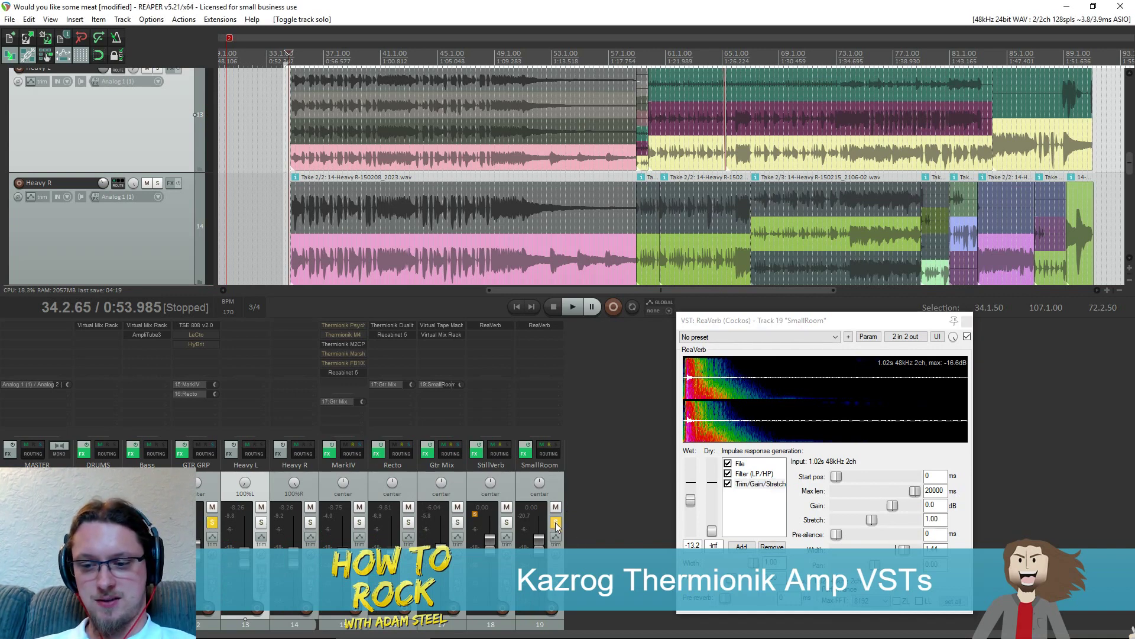
key("space")
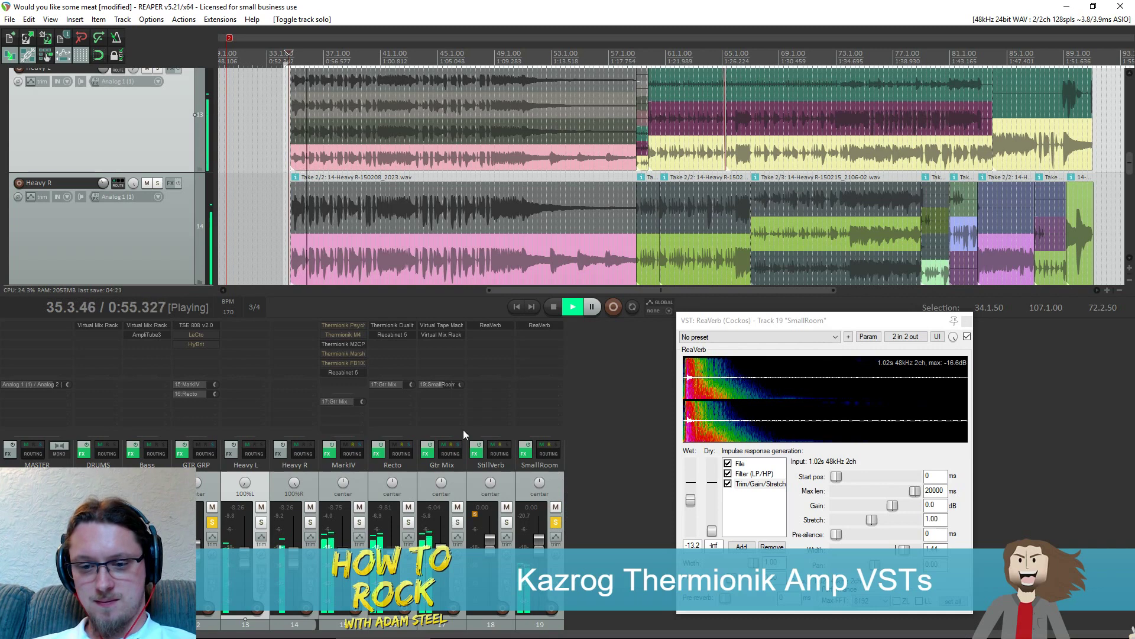
left_click(556, 523)
left_click(556, 507)
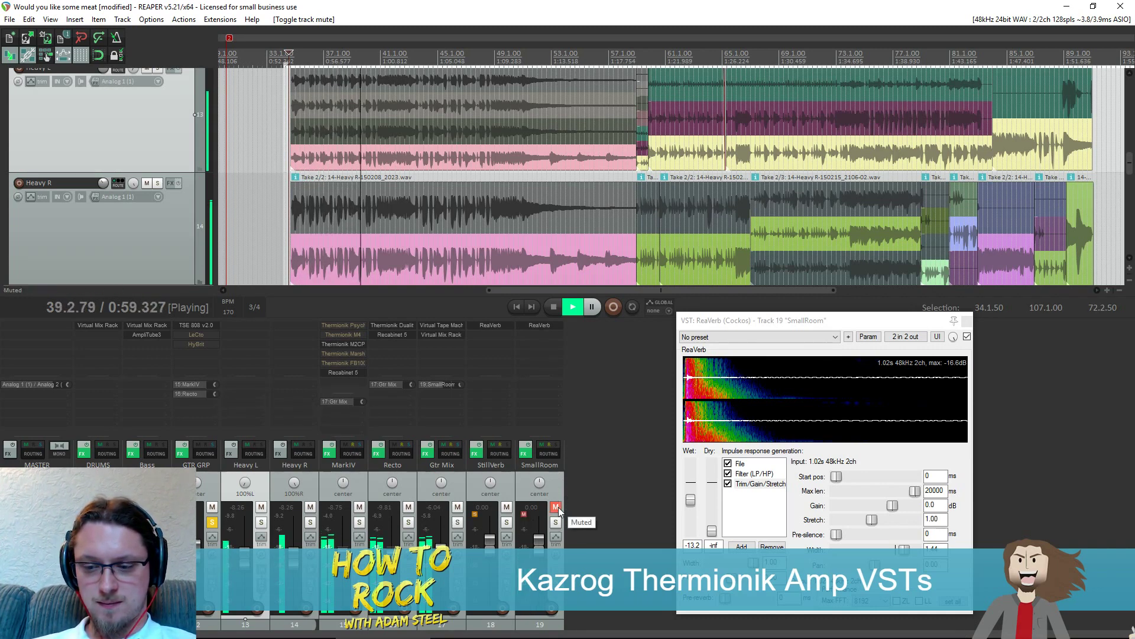
left_click(556, 507)
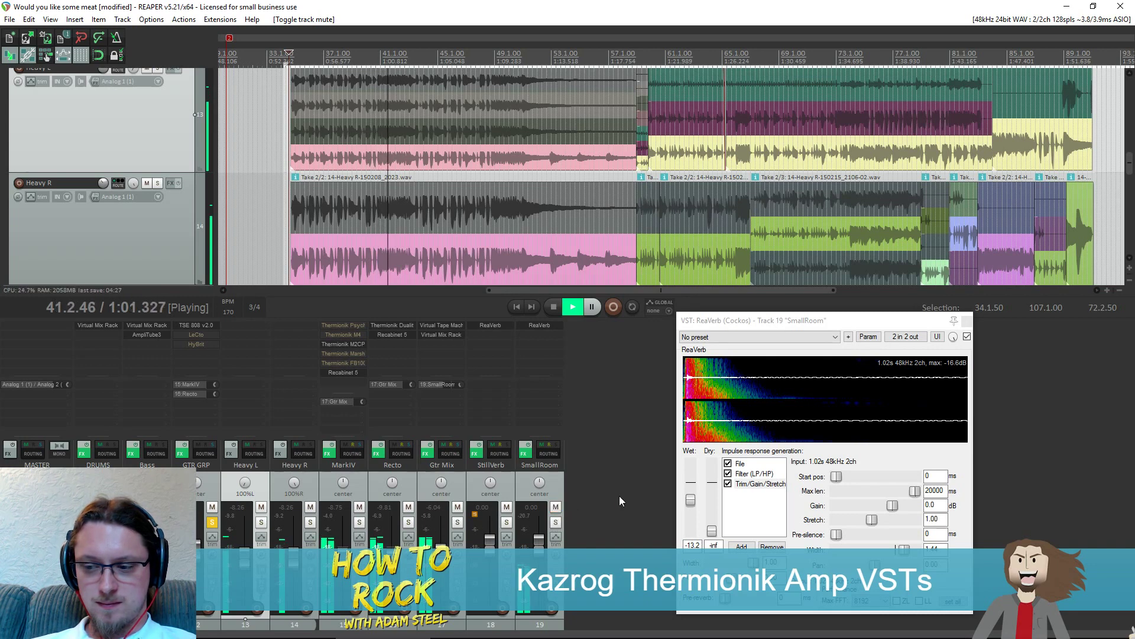
key("space")
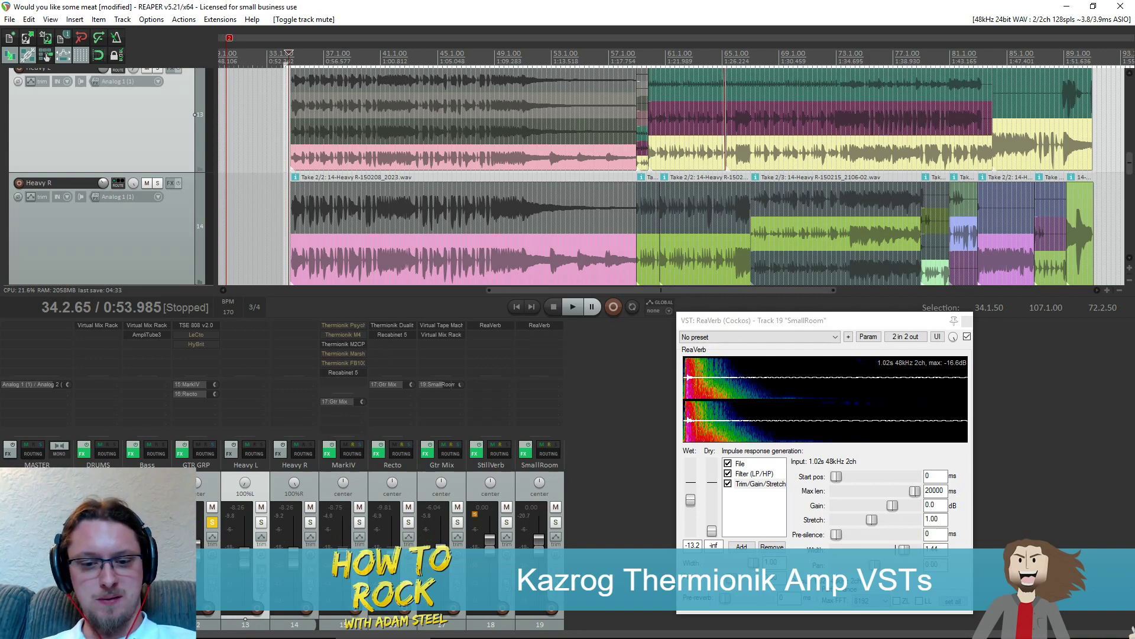
Play the full mix with GTR GRP unsoloed, compare it with the soloed guitars, and clear all solos after stopping playback
left_click(212, 522)
key("space")
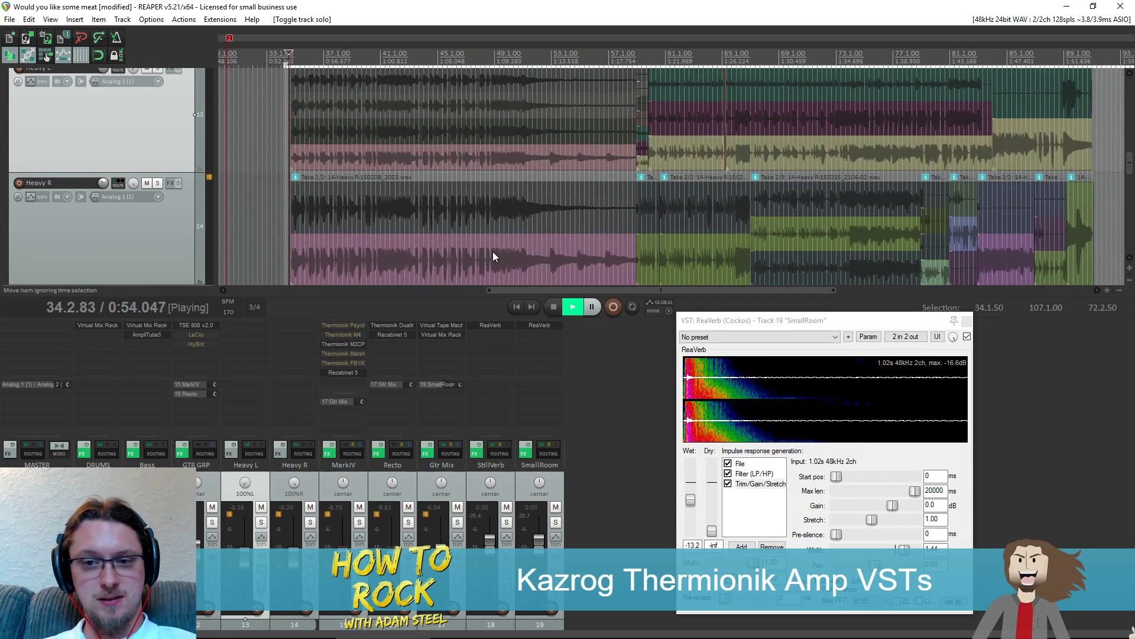
left_click(212, 522)
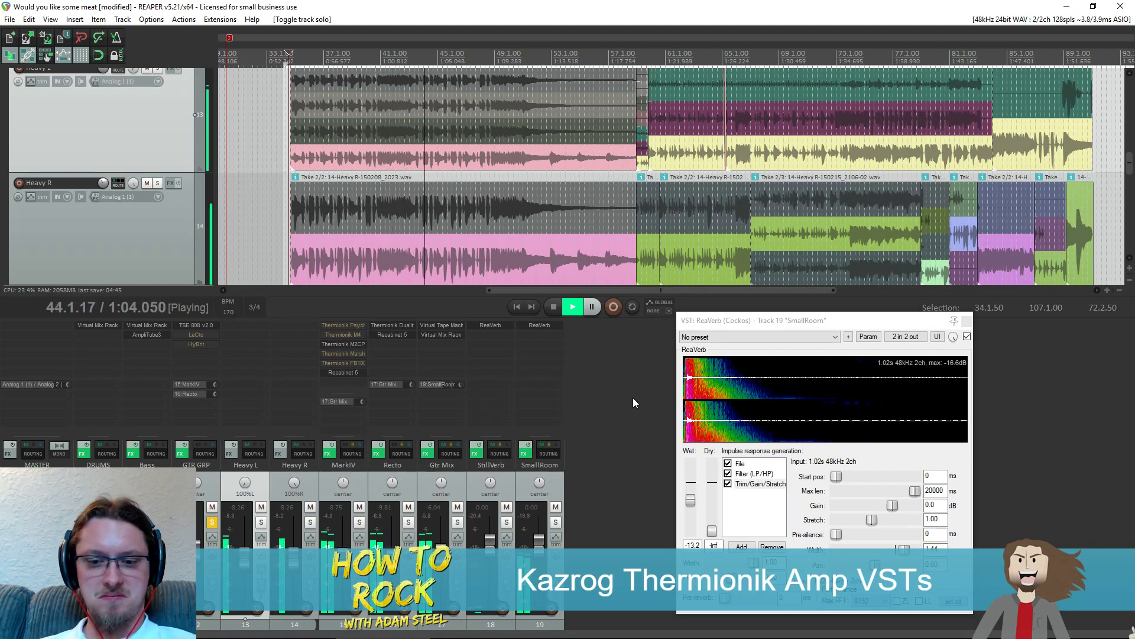
key("space")
left_click(212, 523)
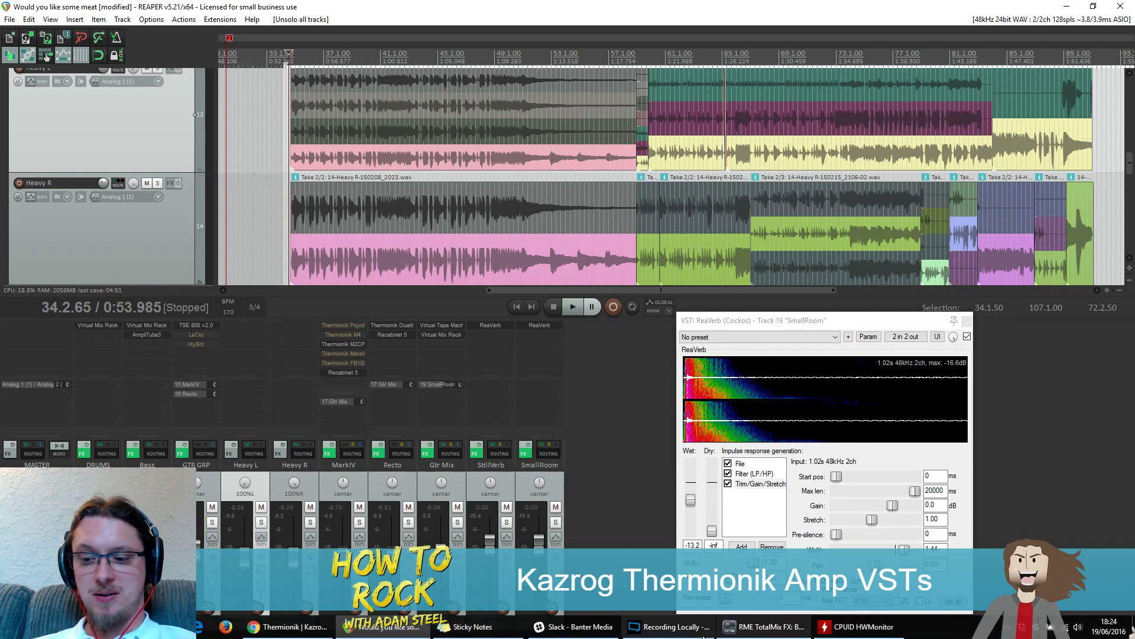
mouse_move(689, 636)
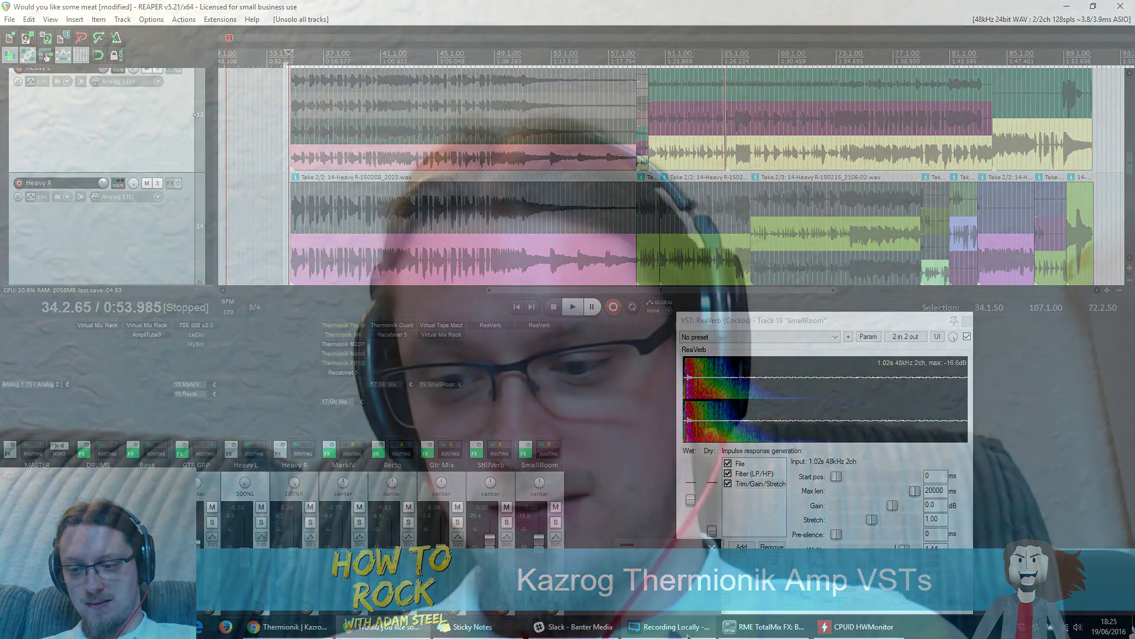